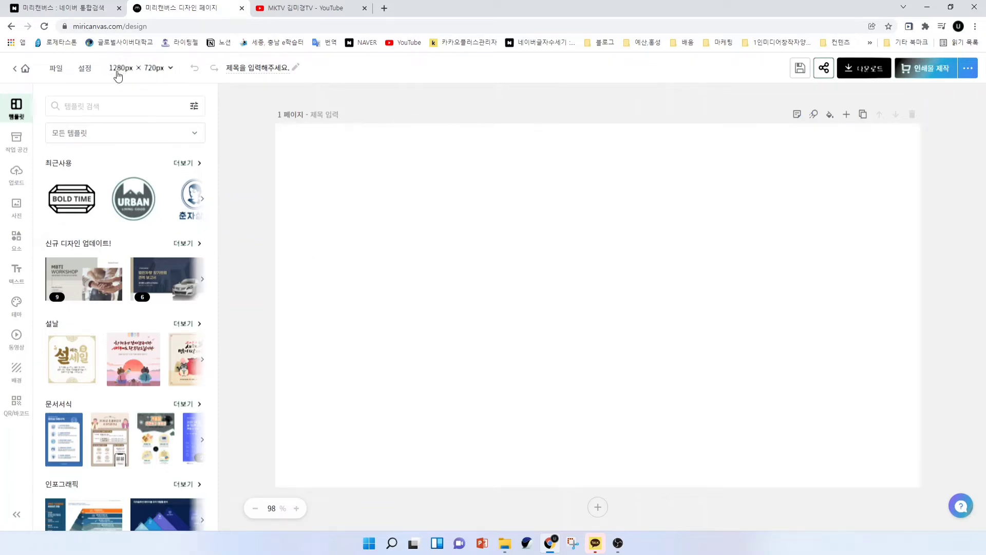
- Set the canvas size to the YouTube / Podbbang thumbnail preset (유튜브 / 팟빵 썸네일) of 1280 × 720 px
click(171, 69)
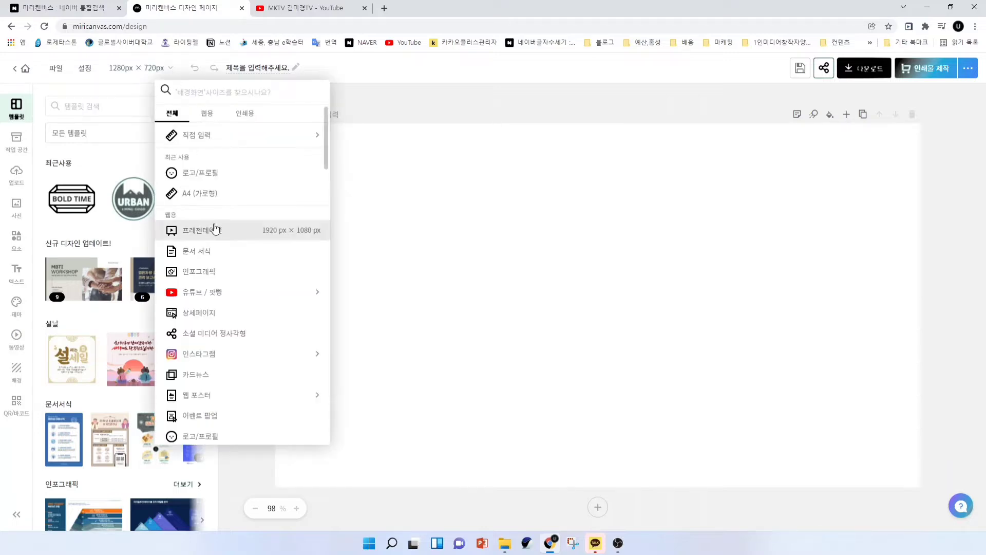
scroll(251, 358, down, 5)
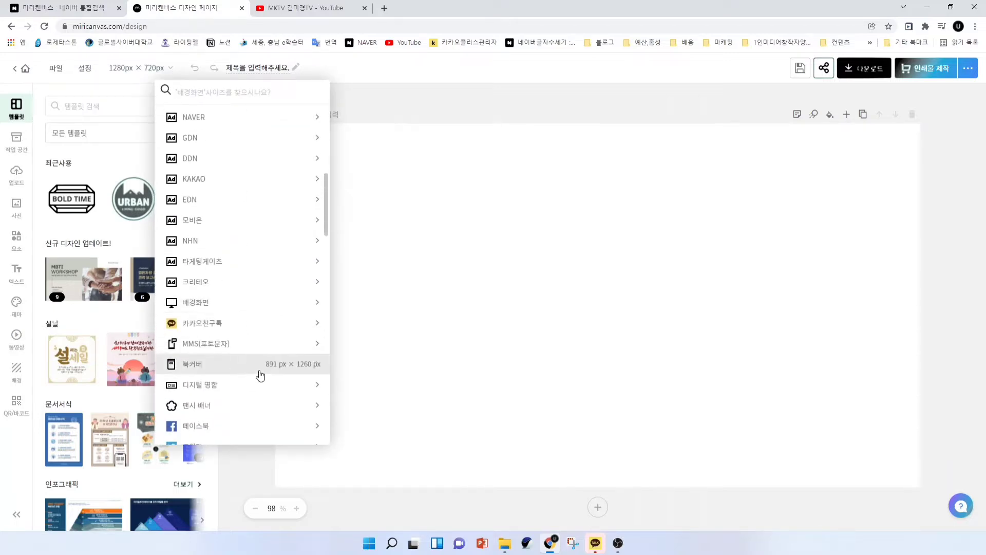
scroll(260, 369, up, 5)
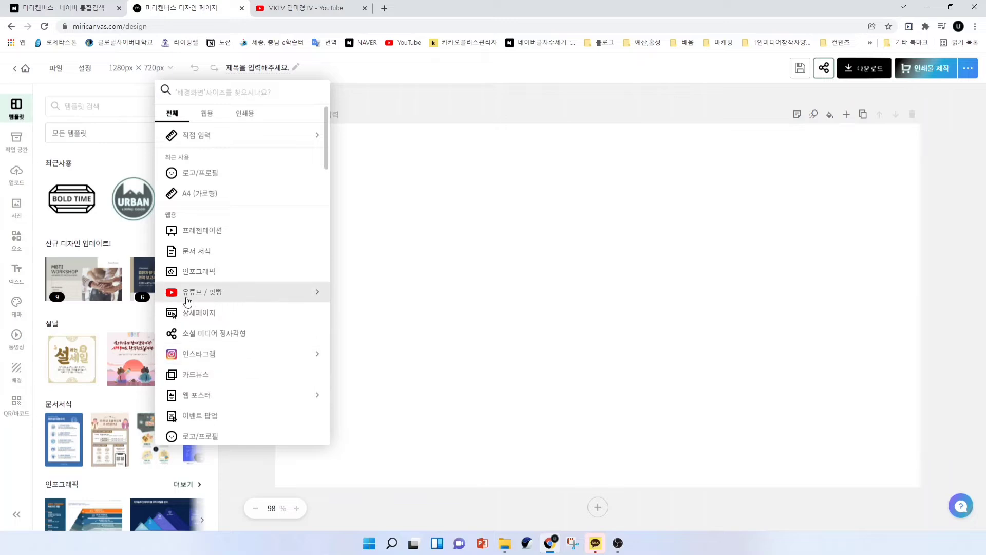
click(227, 297)
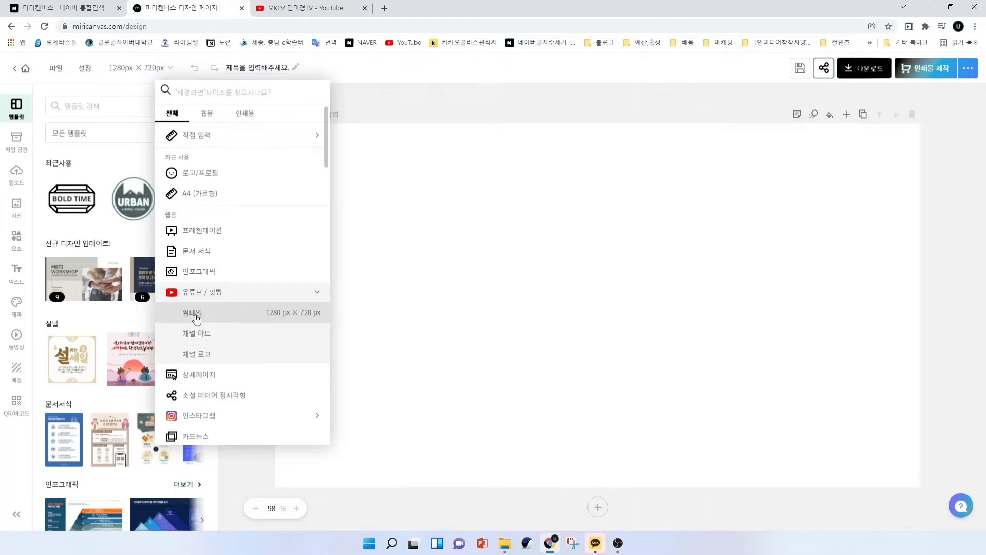
click(196, 318)
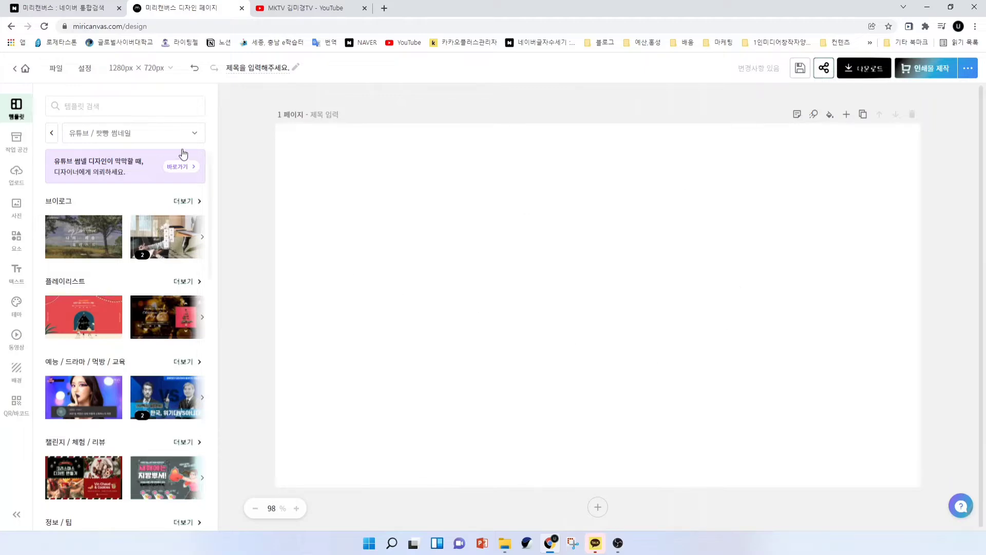
- Switch to the open YouTube channel page and examine the thumbnail designs across its video playlists
click(305, 12)
scroll(564, 206, down, 2)
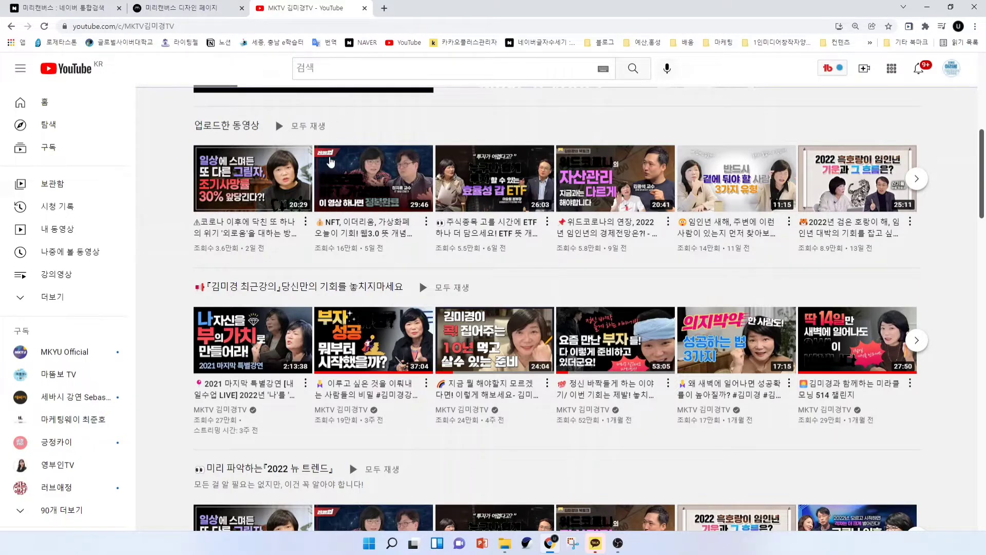
mouse_move(334, 355)
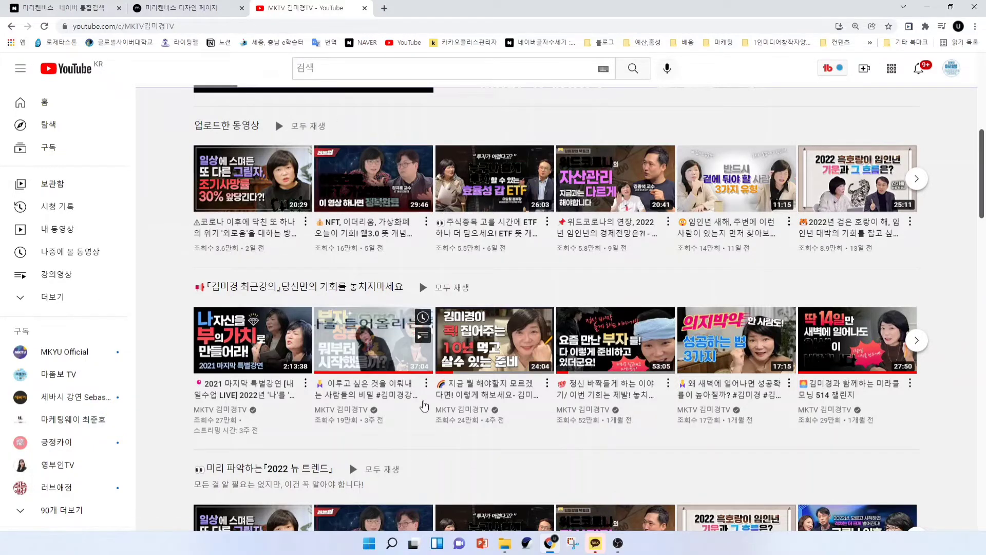
scroll(924, 408, down, 2)
scroll(933, 409, down, 2)
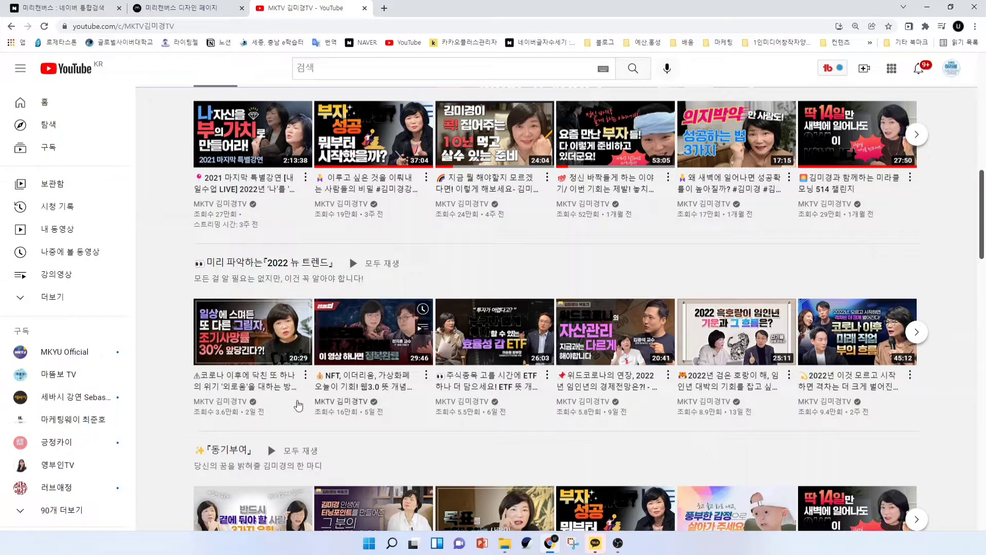
scroll(959, 414, down, 1)
scroll(958, 414, down, 1)
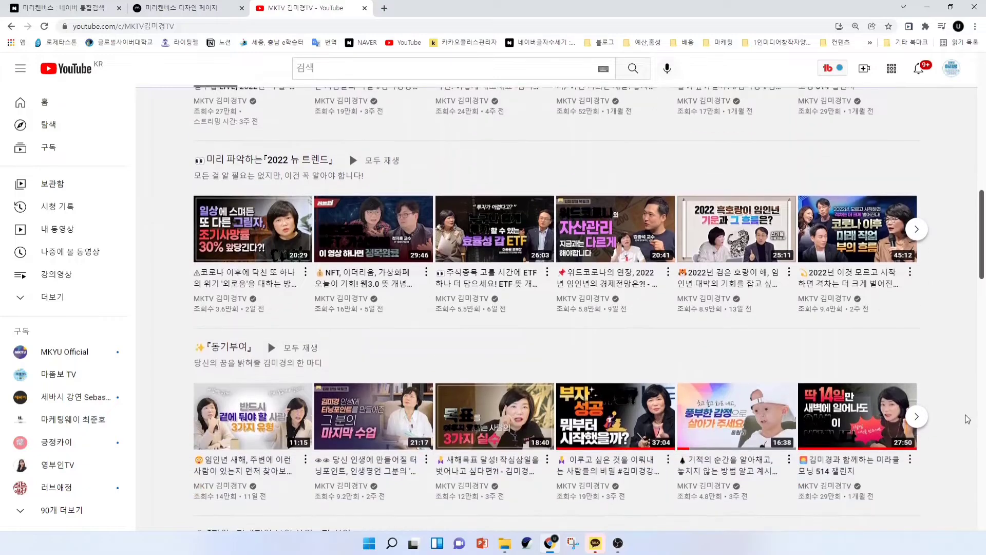
scroll(985, 414, down, 1)
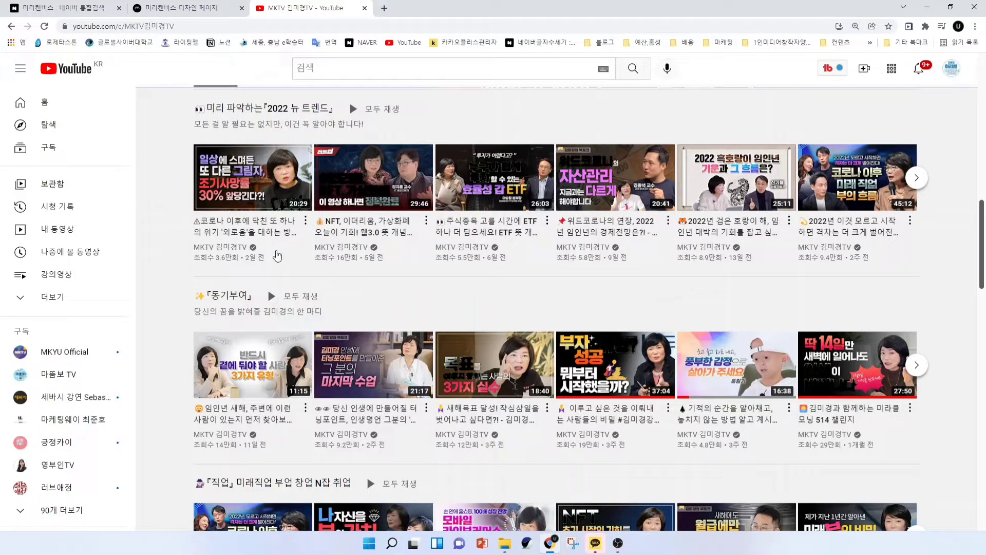
scroll(957, 423, down, 1)
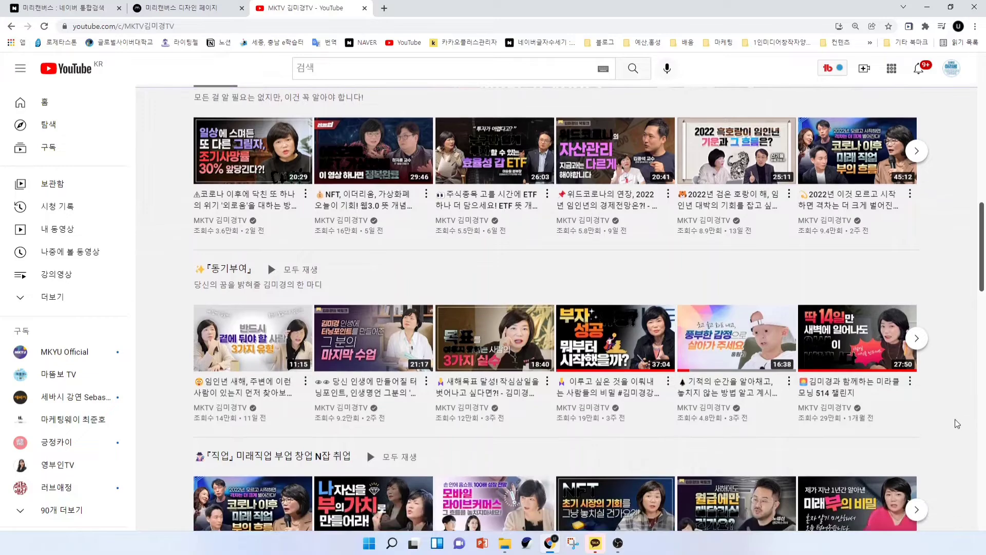
scroll(957, 424, down, 3)
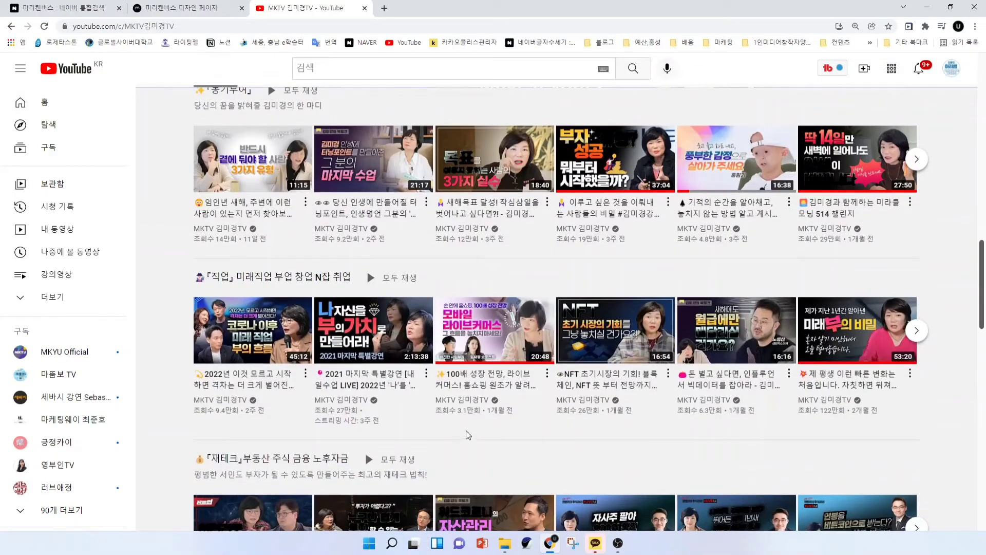
scroll(468, 435, down, 2)
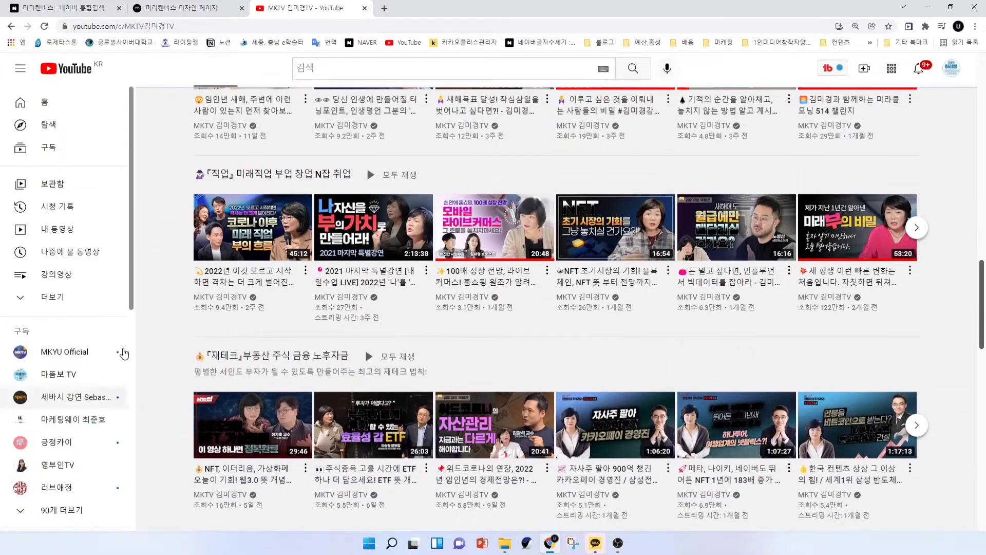
scroll(527, 200, down, 5)
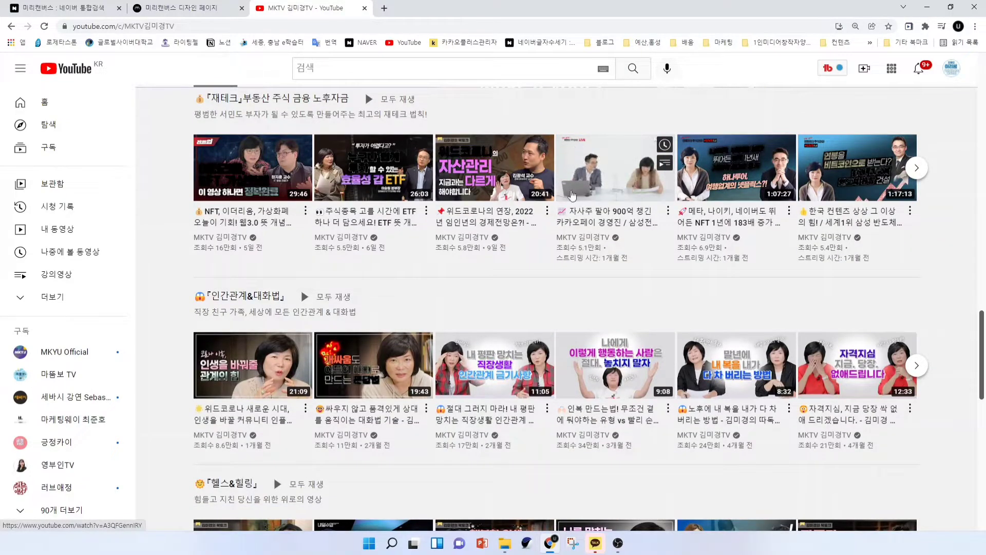
scroll(754, 324, down, 2)
scroll(827, 324, down, 6)
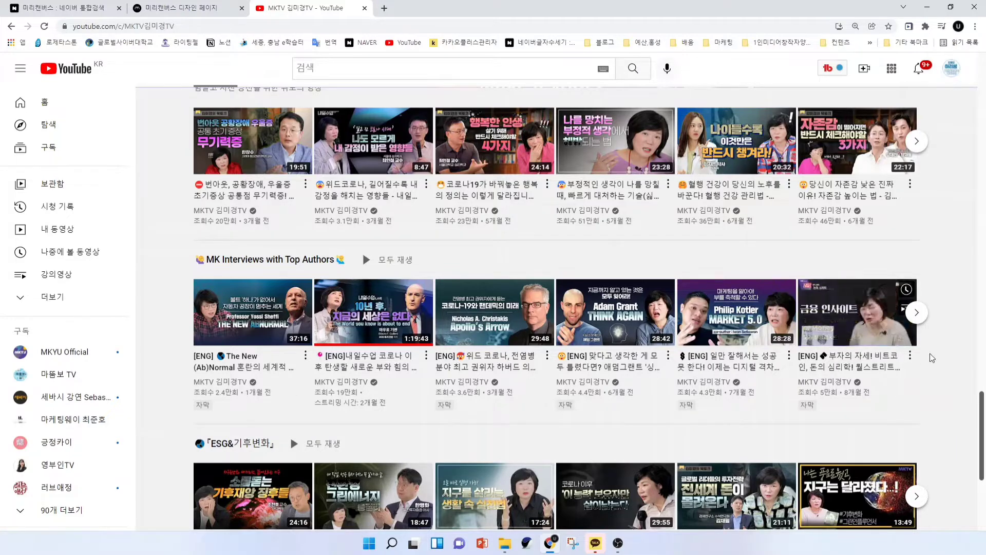
scroll(946, 354, down, 1)
scroll(946, 354, down, 2)
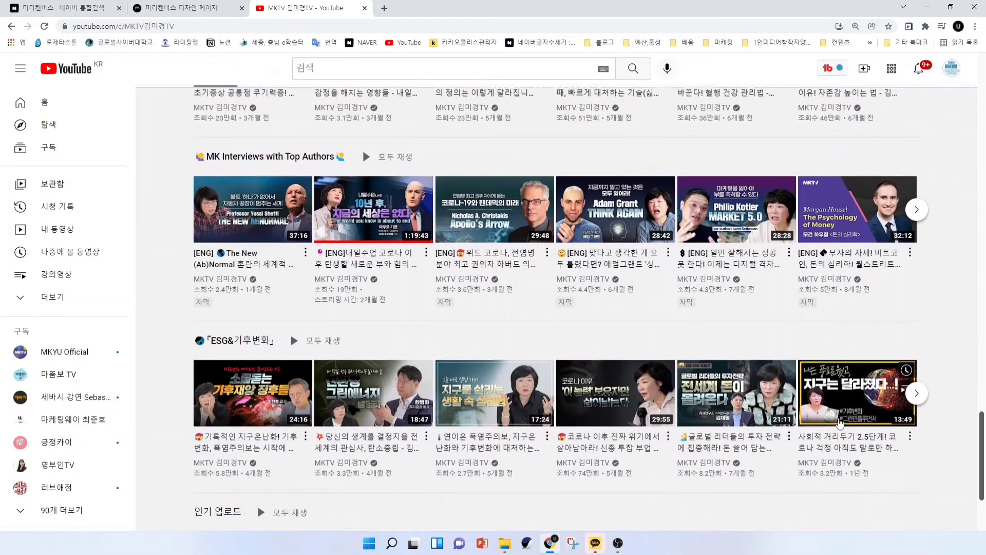
- Return to MiriCanvas, search the elements for 프레임, and add the square frame with a plain black outline to the page
click(185, 8)
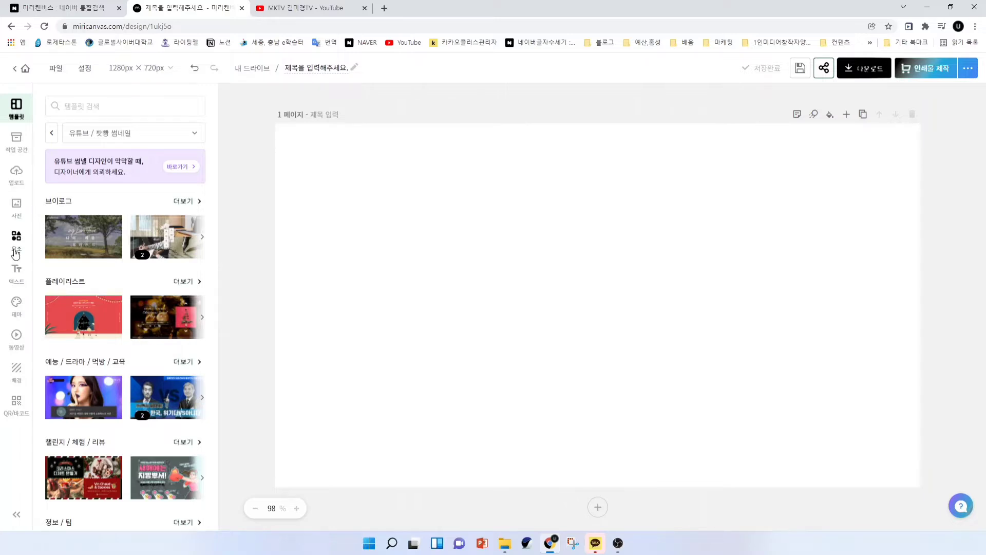
click(16, 251)
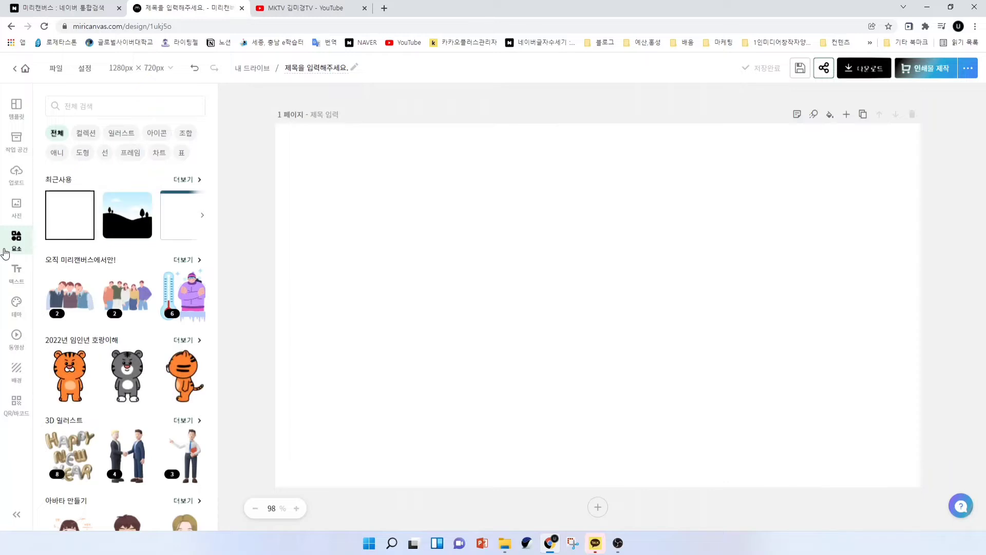
click(120, 109)
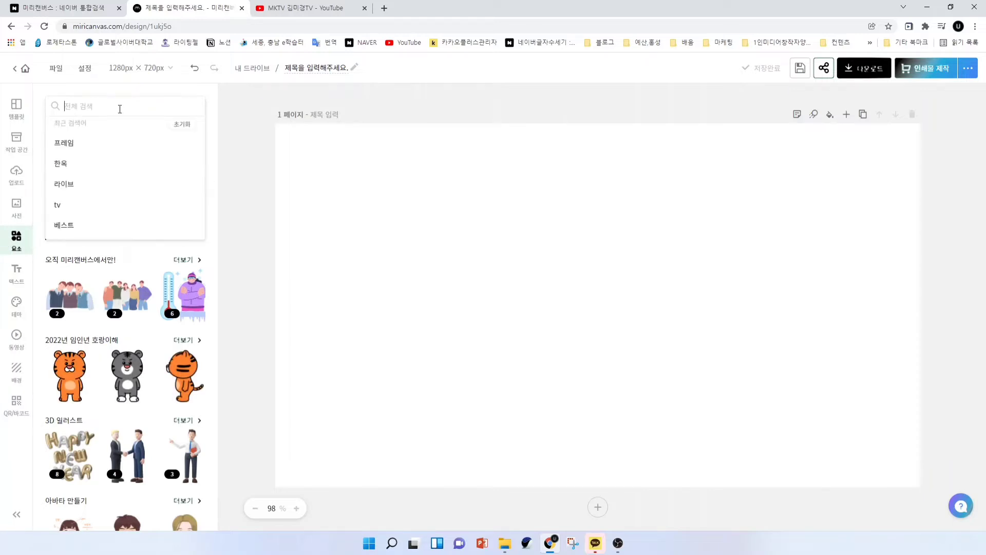
click(64, 142)
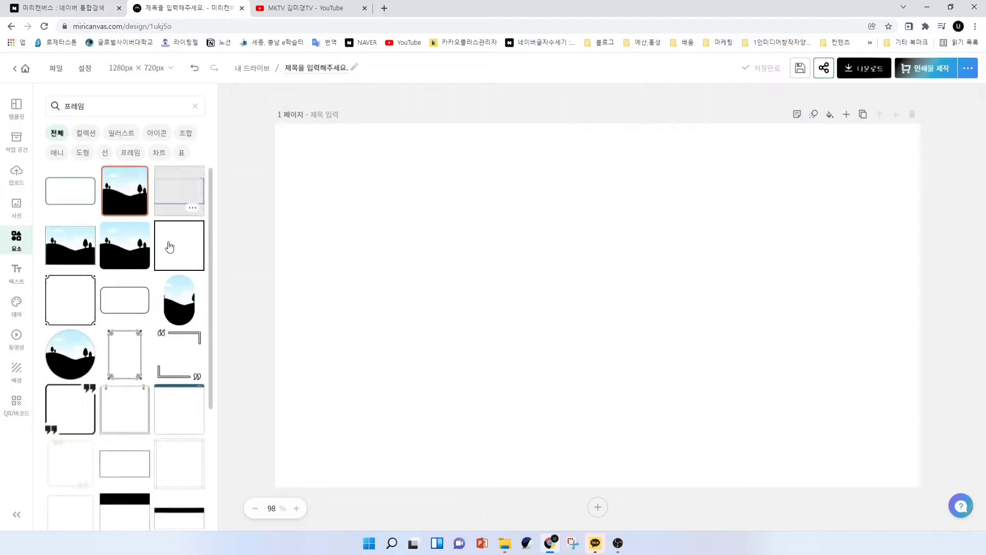
scroll(171, 427, down, 4)
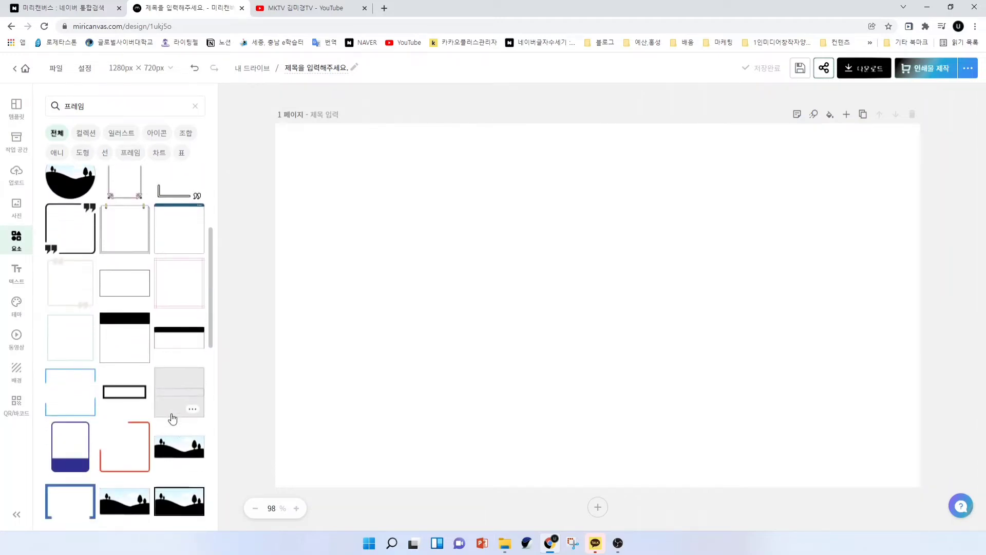
scroll(172, 442, down, 10)
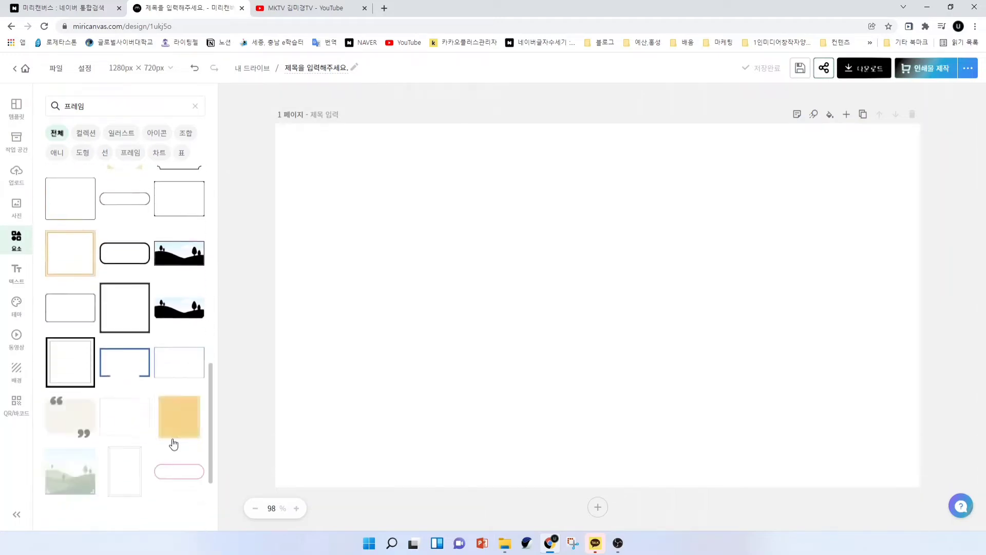
scroll(185, 441, up, 15)
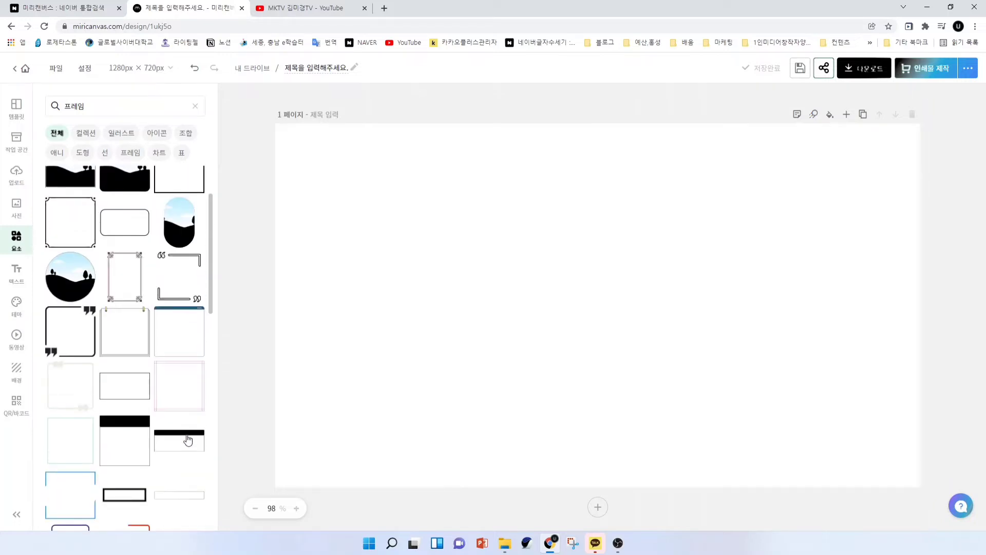
click(176, 255)
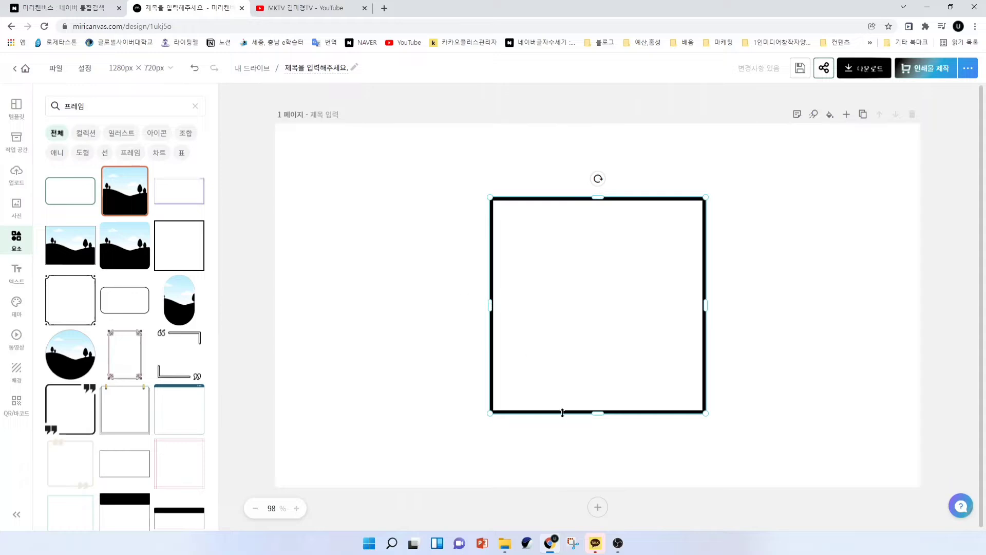
- Enlarge the black square frame by stretching its bottom, left and top edges outward
drag(563, 412, 596, 421)
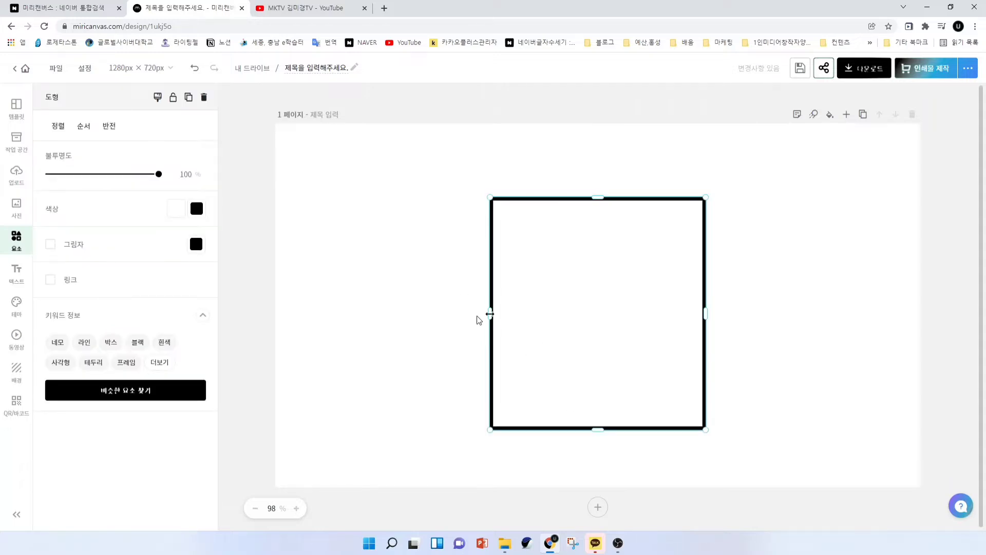
drag(491, 314, 441, 313)
drag(562, 202, 563, 181)
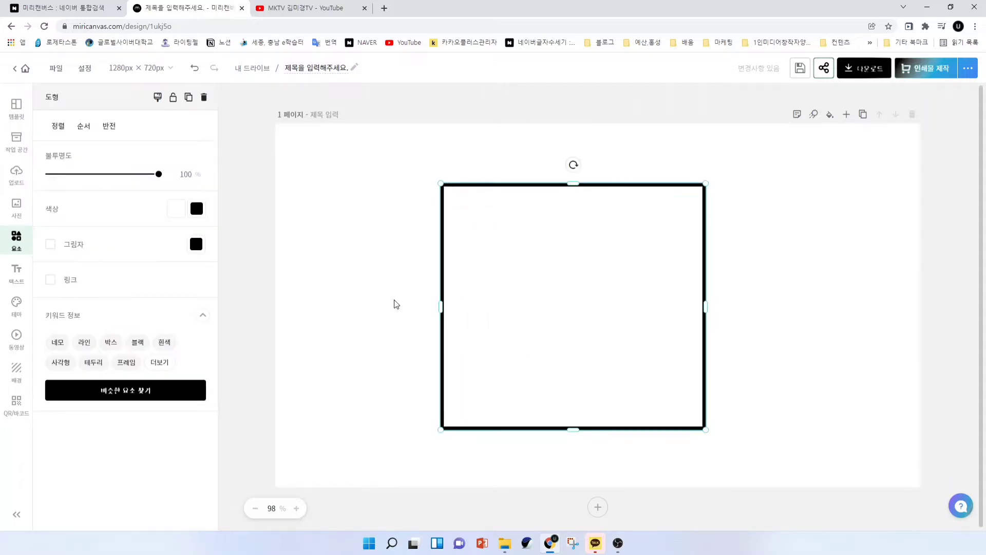
click(392, 314)
- Try two different rounded rectangle frames from the search results and delete each one
click(63, 191)
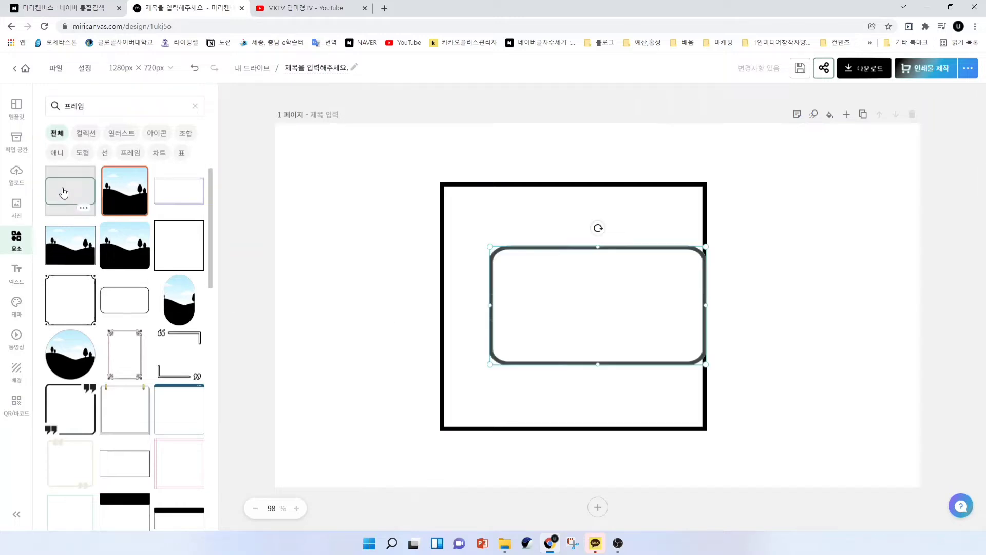
key(Delete)
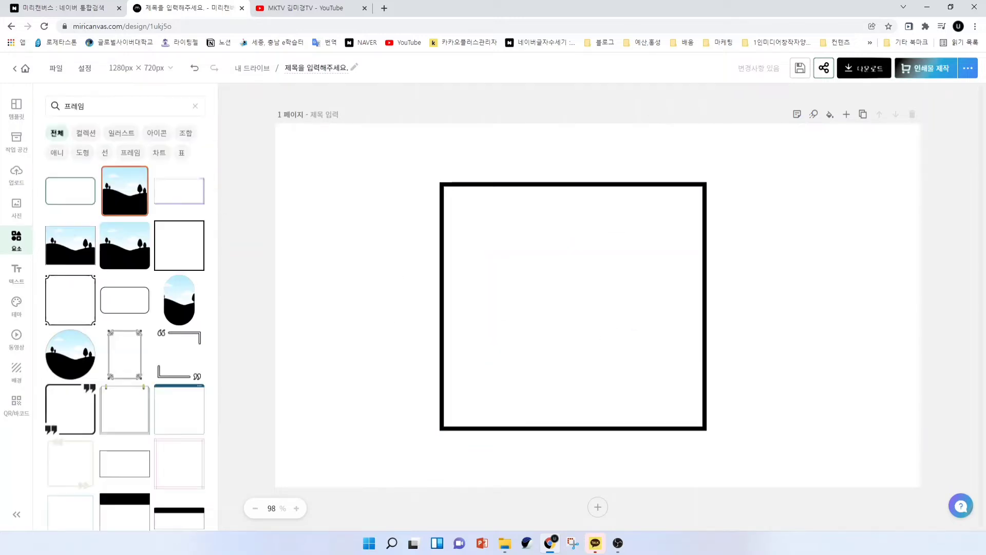
click(109, 311)
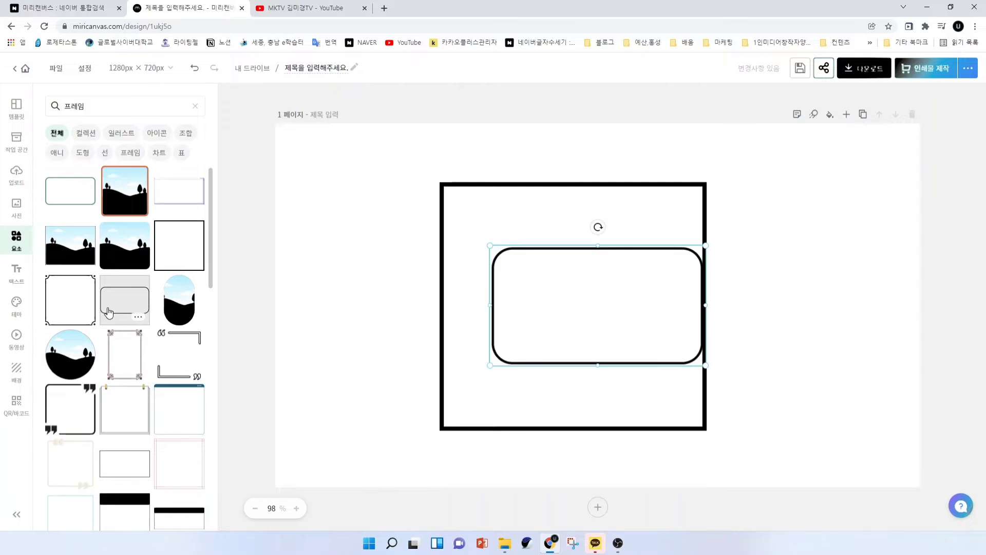
key(Delete)
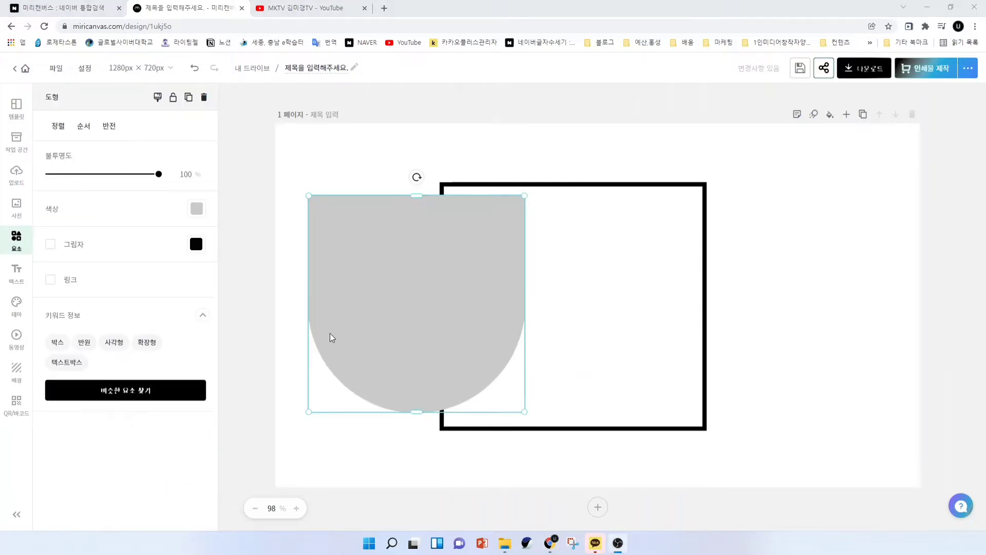
- Arrange the grey round-bottomed shape and the black frame side by side, and narrow the frame from its left edge
click(443, 333)
drag(442, 334, 465, 322)
click(669, 319)
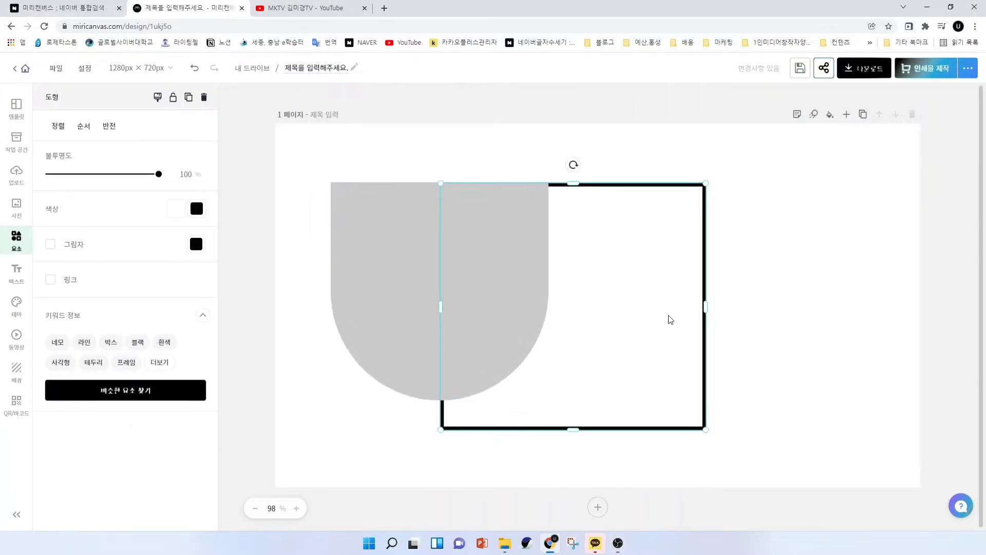
drag(669, 319, 796, 290)
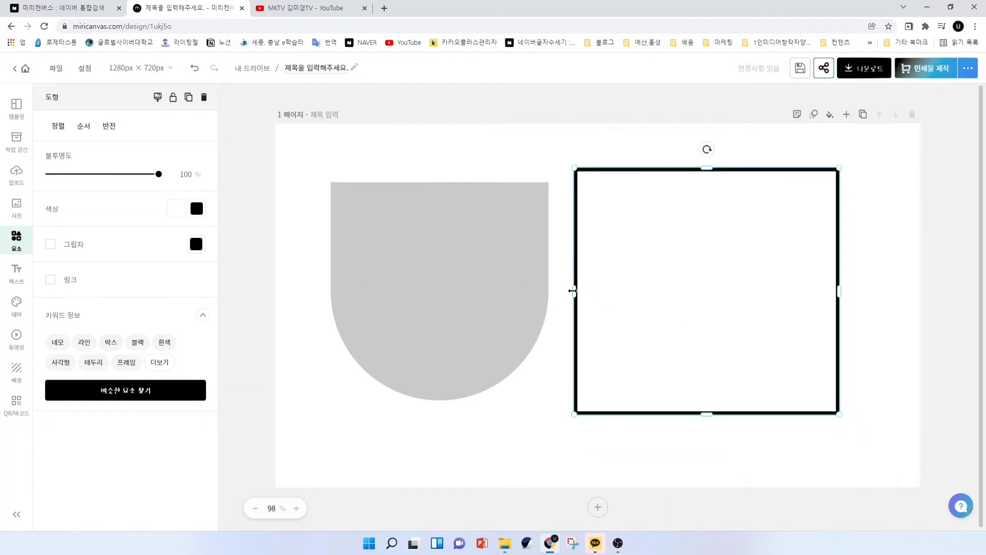
drag(573, 290, 640, 295)
- Shorten the grey round-bottomed shape from its upper edge to about 432 × 415 px
click(467, 314)
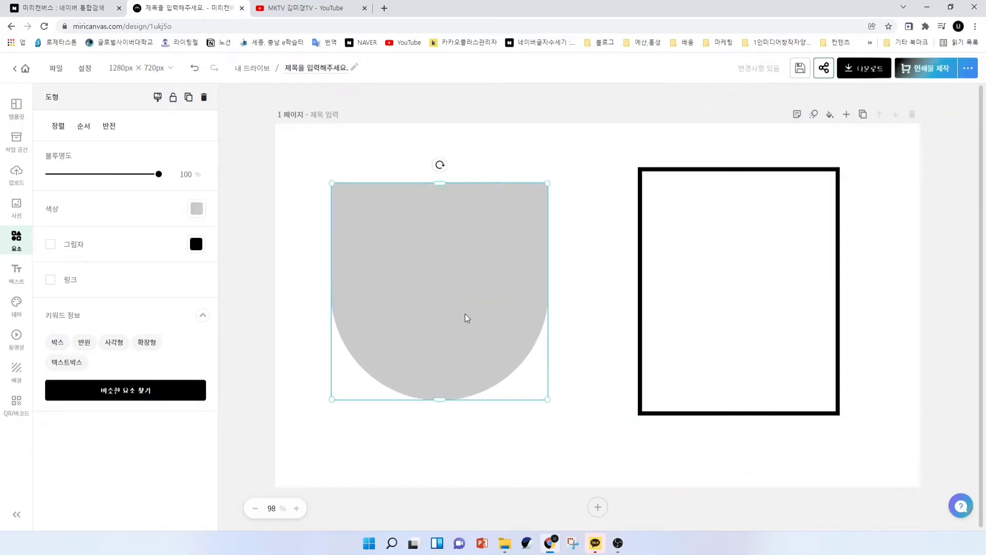
click(326, 284)
click(333, 284)
click(553, 287)
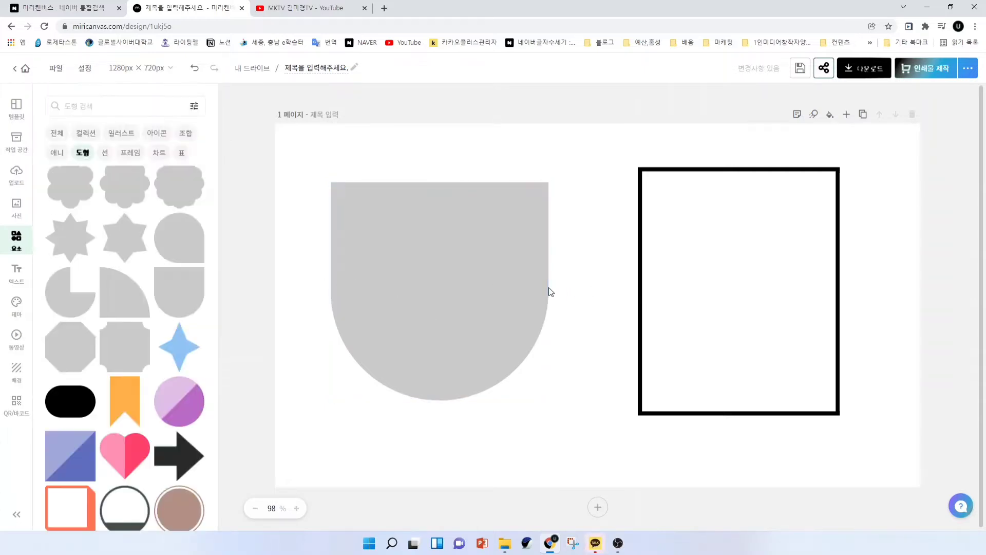
click(427, 217)
mouse_move(440, 182)
mouse_down()
mouse_move(445, 159)
mouse_move(440, 229)
mouse_move(440, 191)
mouse_up()
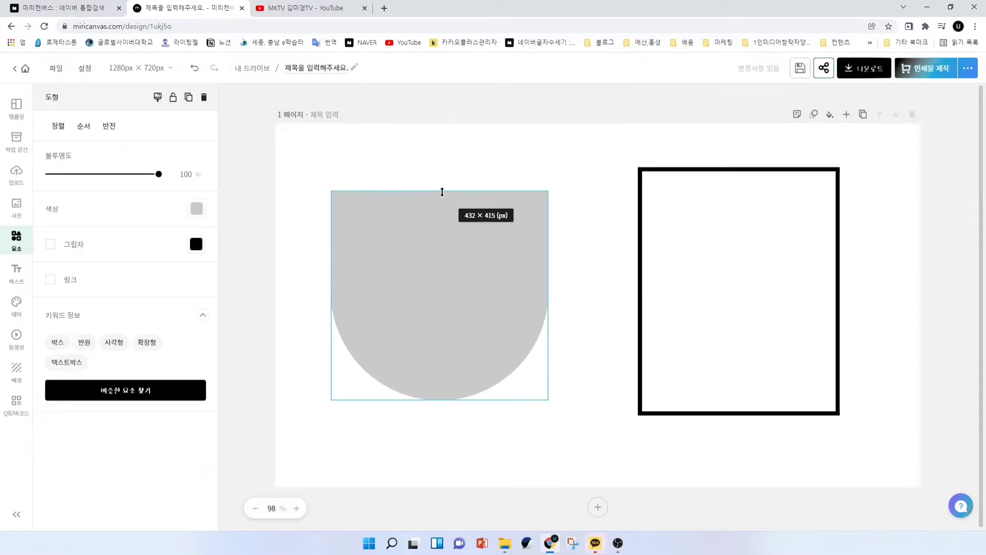
- Shrink the grey round-bottomed shape from its upper-left corner and widen the black frame toward it
drag(331, 193, 352, 210)
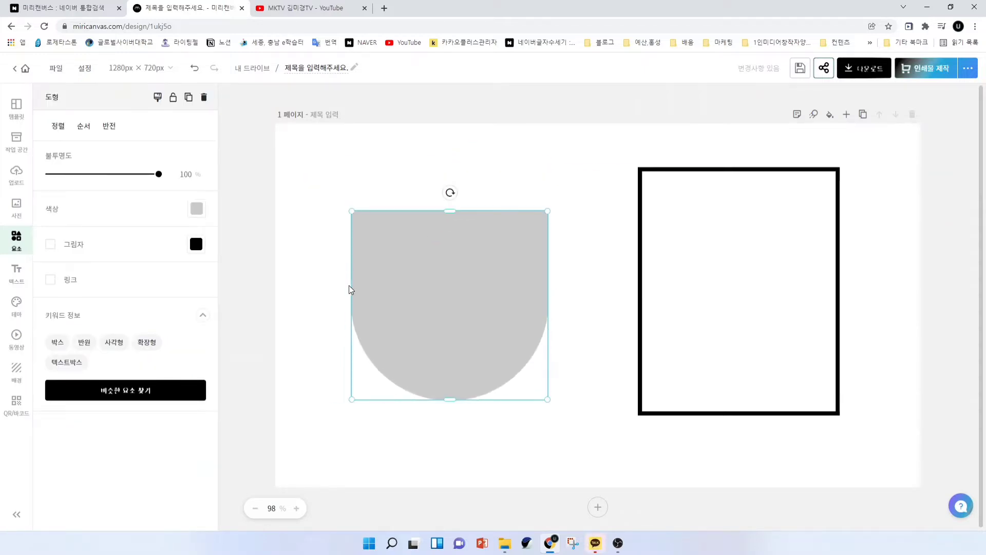
click(565, 312)
click(643, 306)
drag(639, 292, 596, 292)
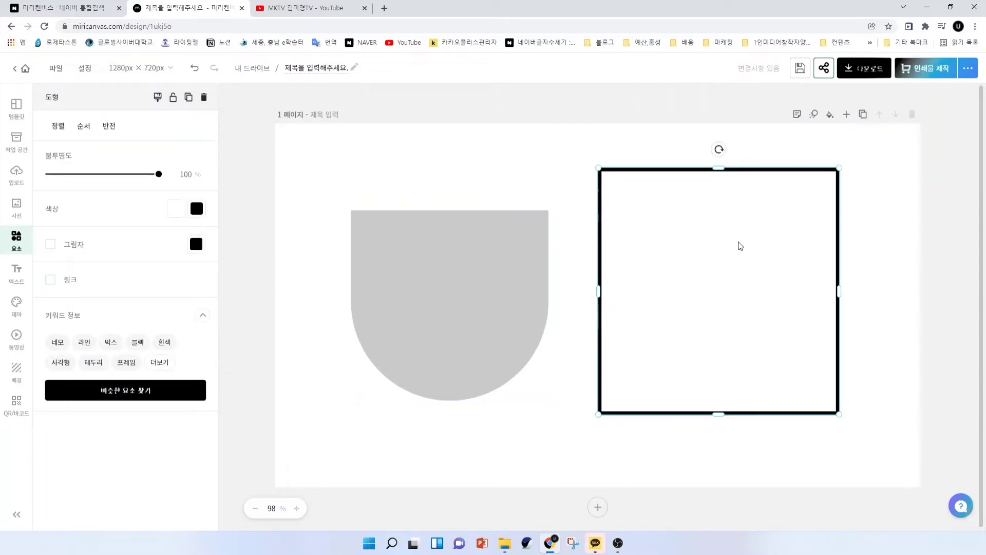
- Delete the grey round-bottomed shape and stretch the black frame until it covers nearly the whole page
click(505, 310)
key(Delete)
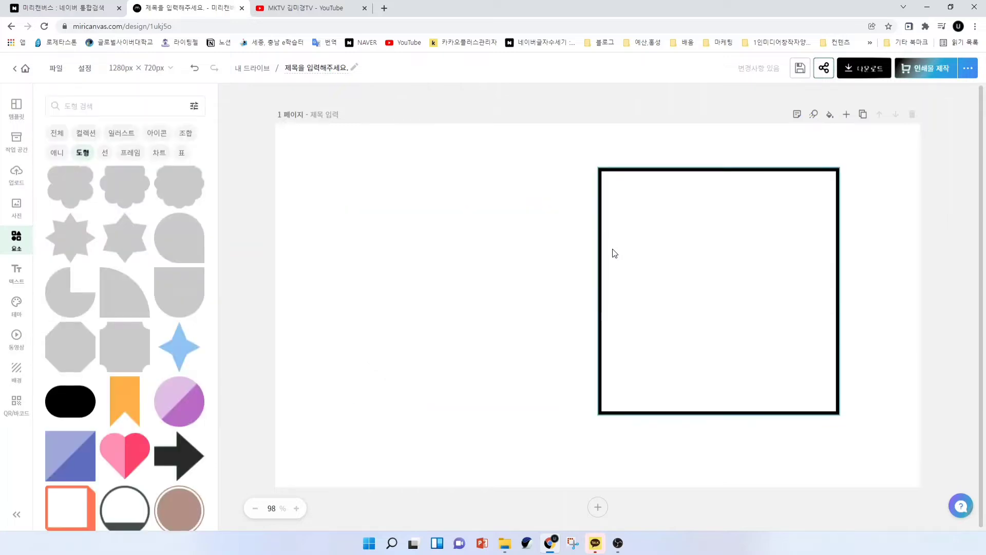
drag(702, 315, 381, 273)
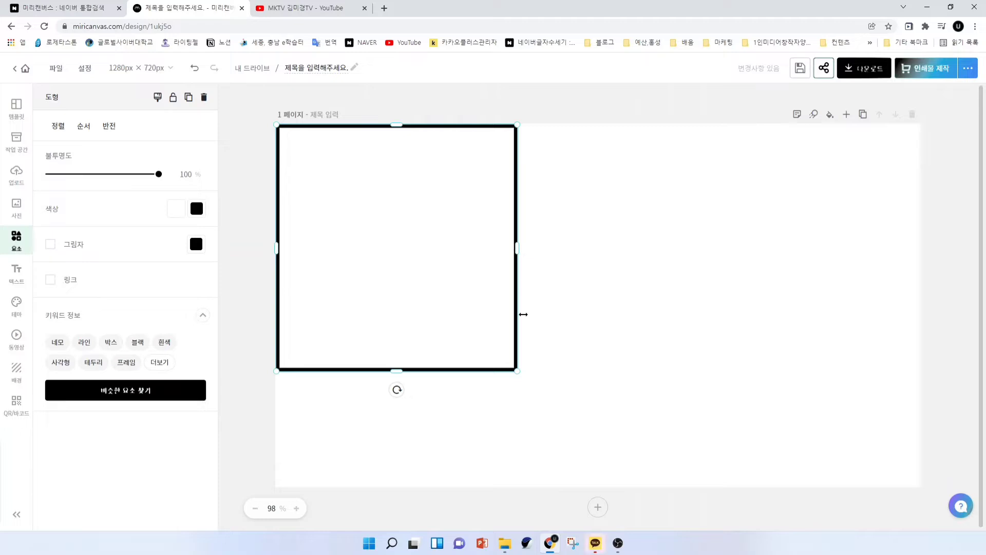
drag(515, 256, 917, 262)
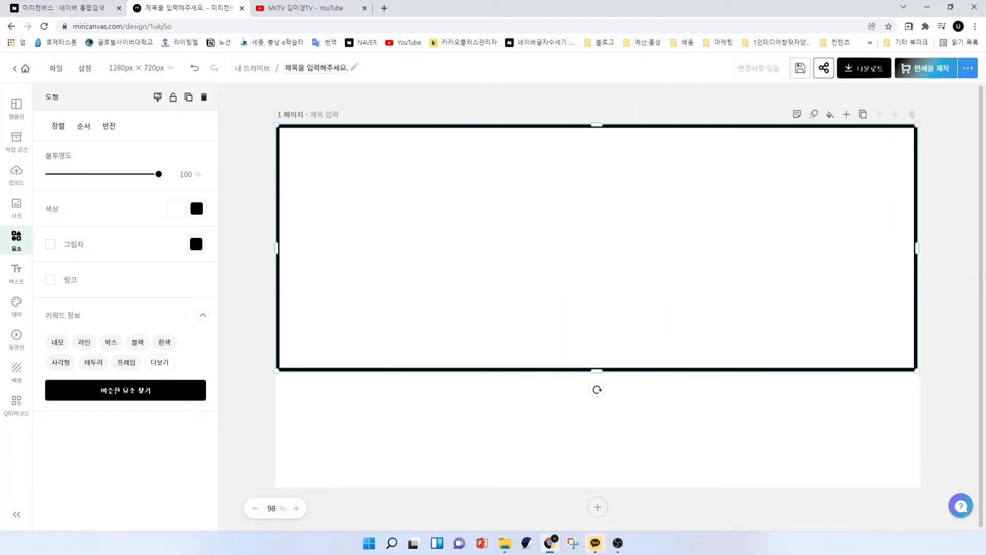
drag(610, 368, 615, 486)
- Pull all four edges of the black frame slightly inward from the page border, comparing with the MKTV channel's thumbnails on YouTube
click(300, 13)
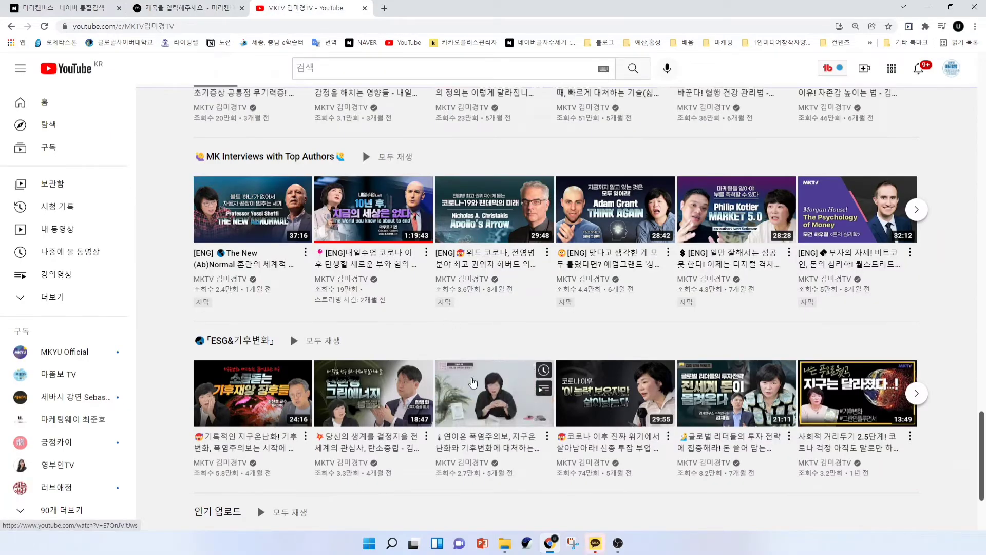
click(185, 8)
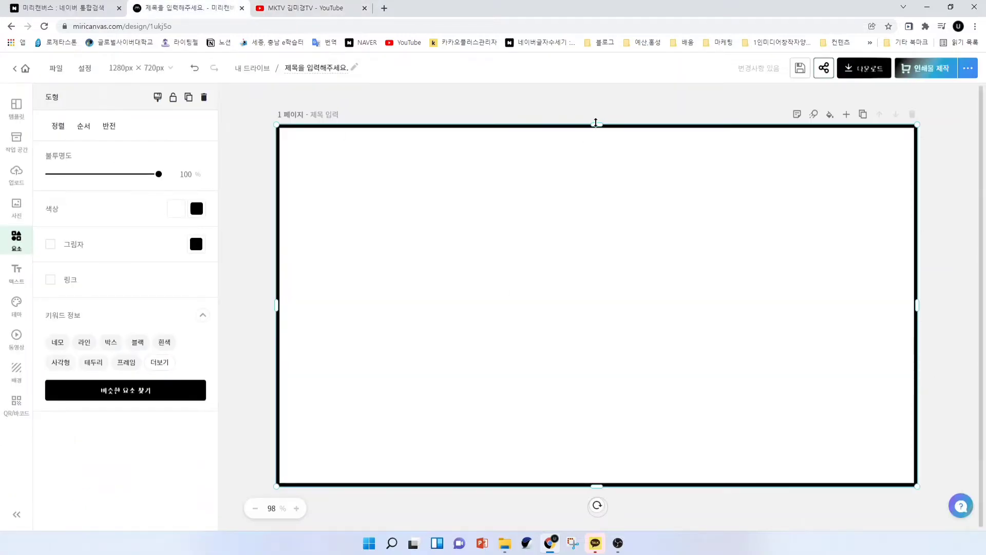
drag(596, 122, 596, 135)
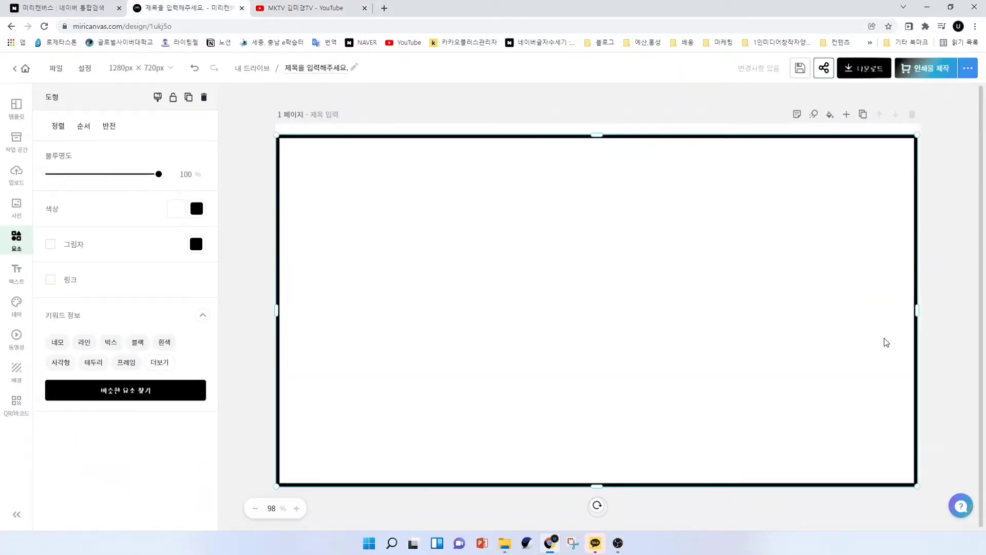
drag(917, 316, 907, 316)
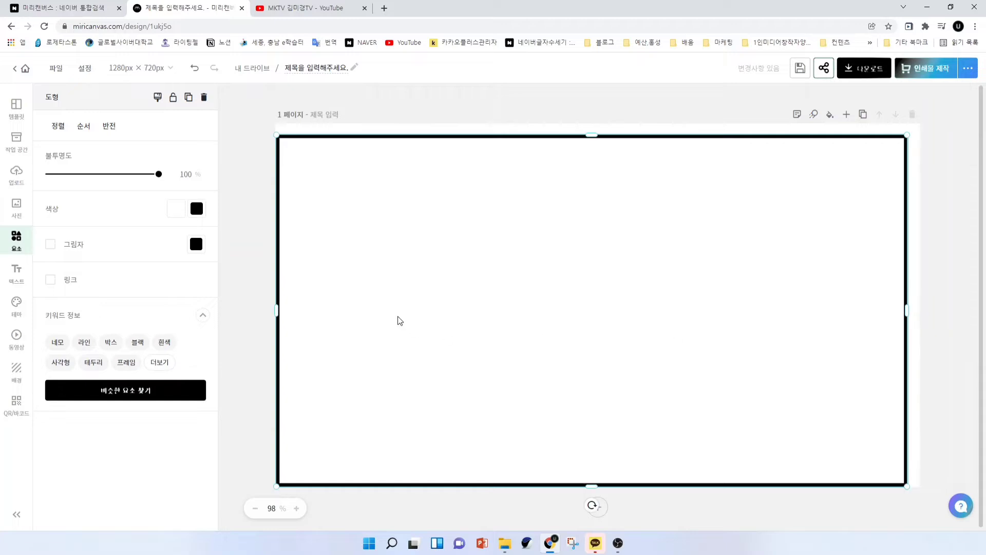
drag(279, 312, 287, 311)
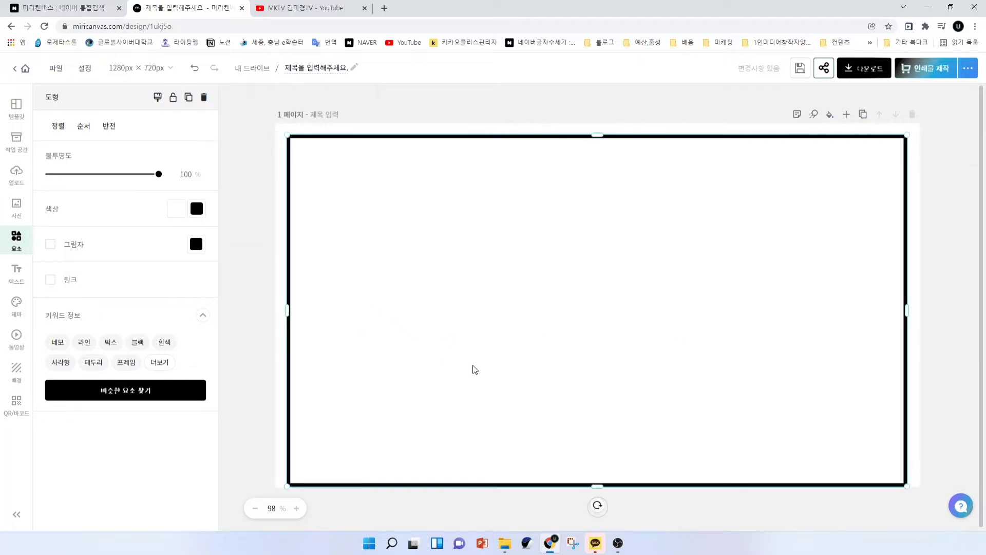
drag(590, 479, 591, 472)
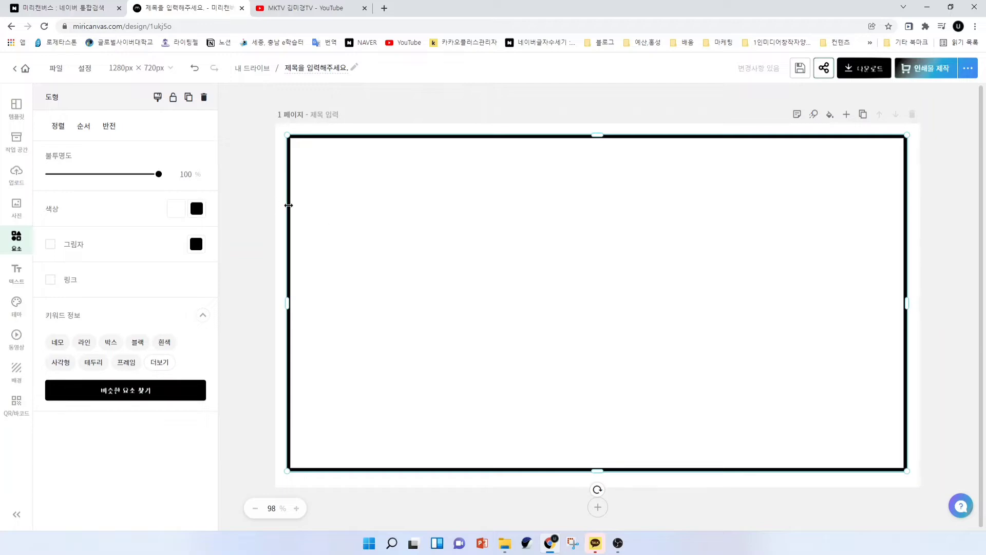
click(309, 8)
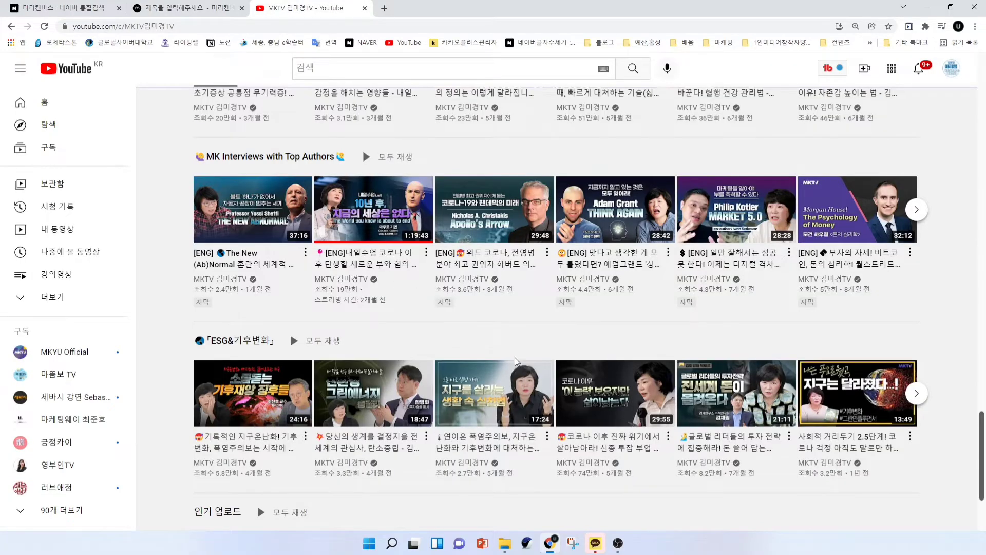
click(185, 8)
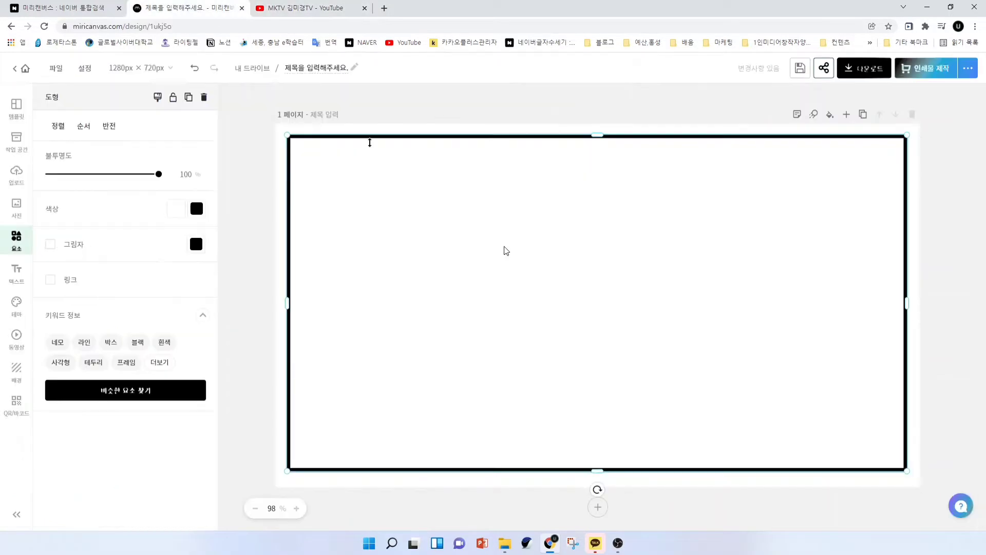
click(261, 213)
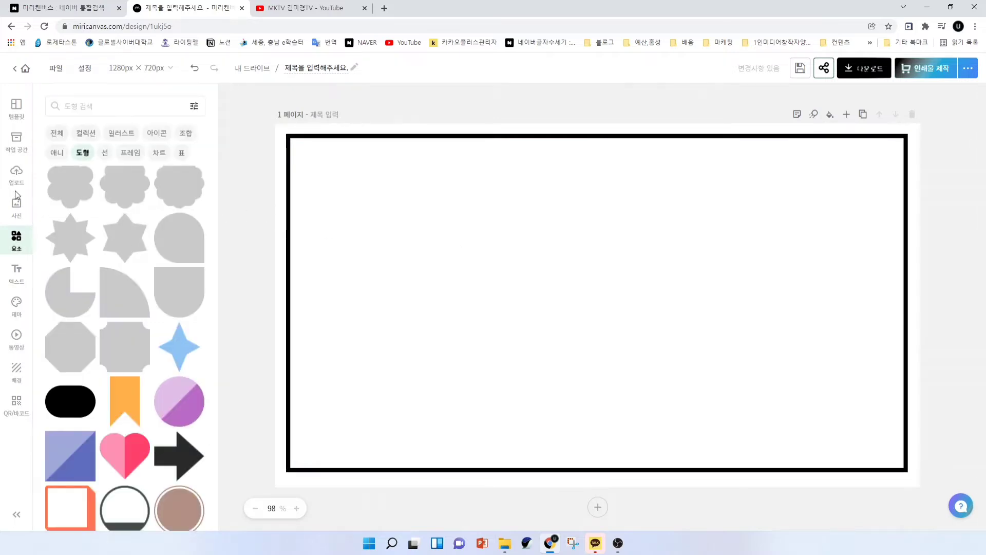
- Insert the photo of the white vase and pink wrapped gift and enlarge it to fill the whole page
click(15, 208)
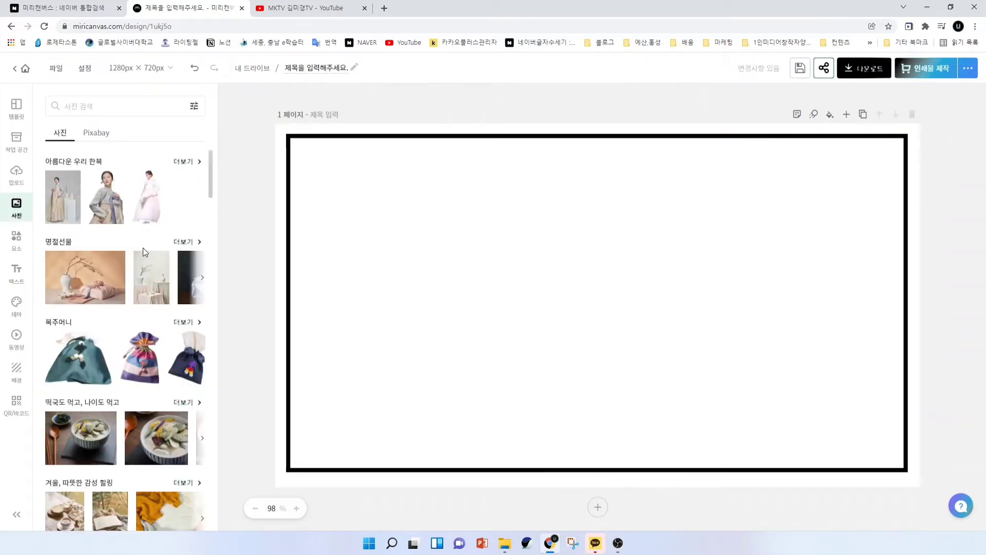
scroll(134, 255, down, 1)
click(105, 245)
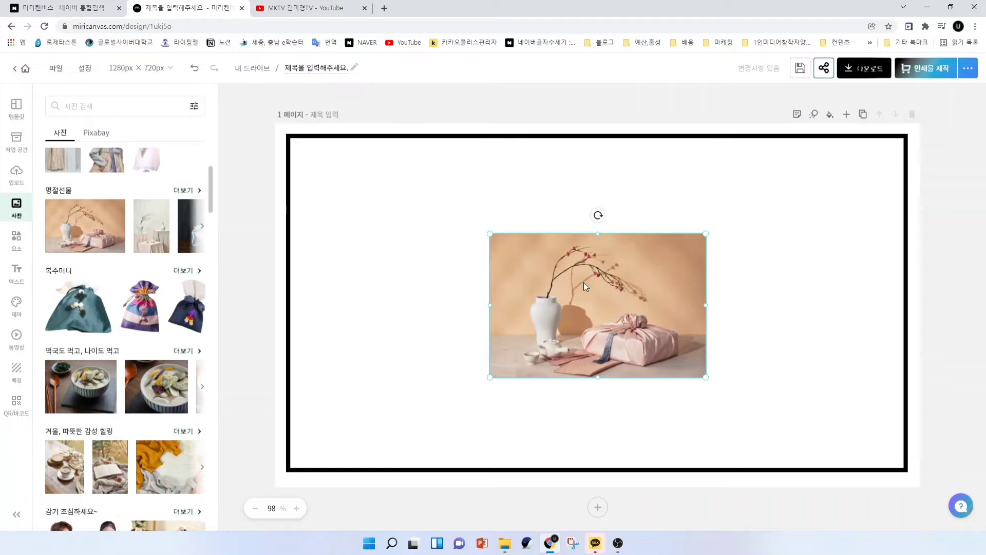
drag(642, 322, 433, 214)
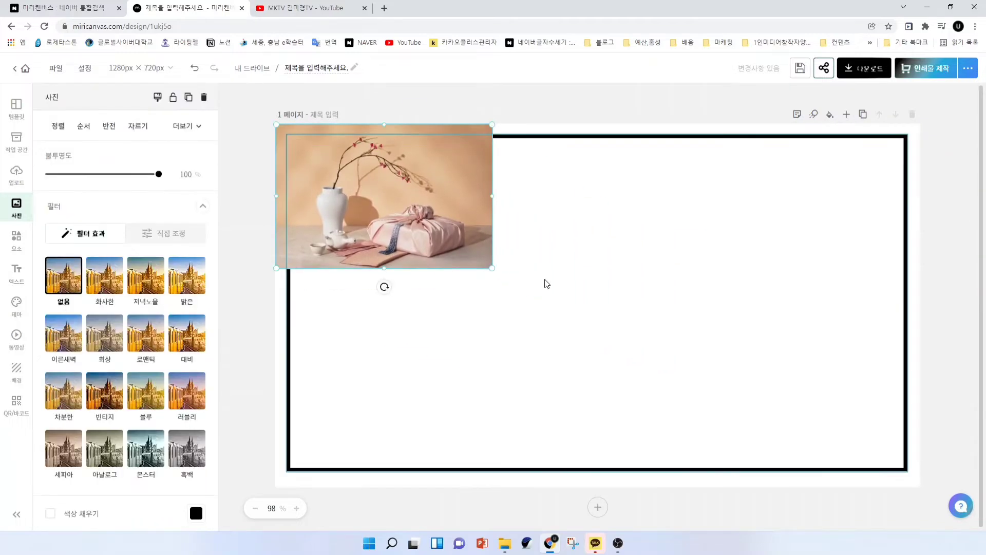
drag(492, 268, 849, 385)
drag(802, 308, 914, 306)
drag(606, 476, 606, 489)
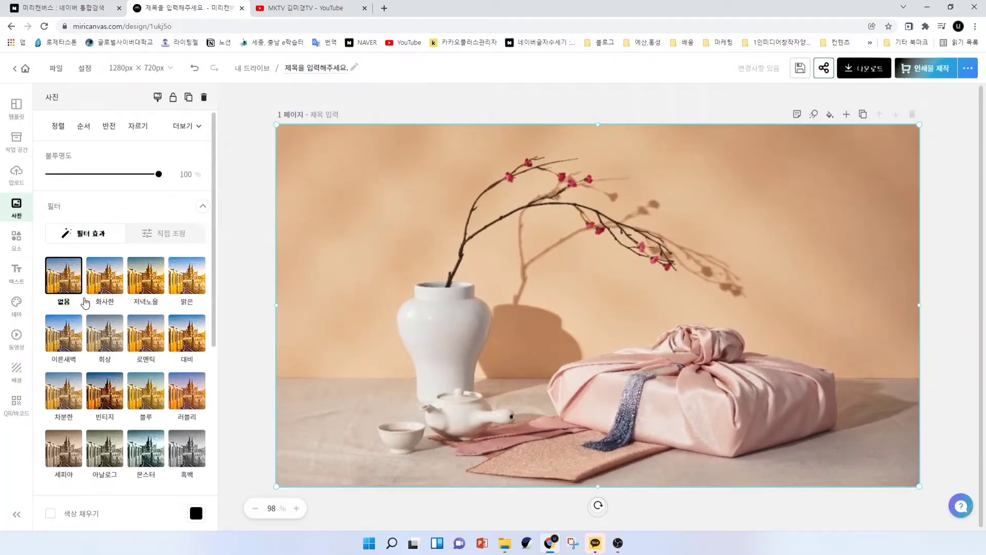
- Send the vase photo one level backward, behind the black frame
click(89, 127)
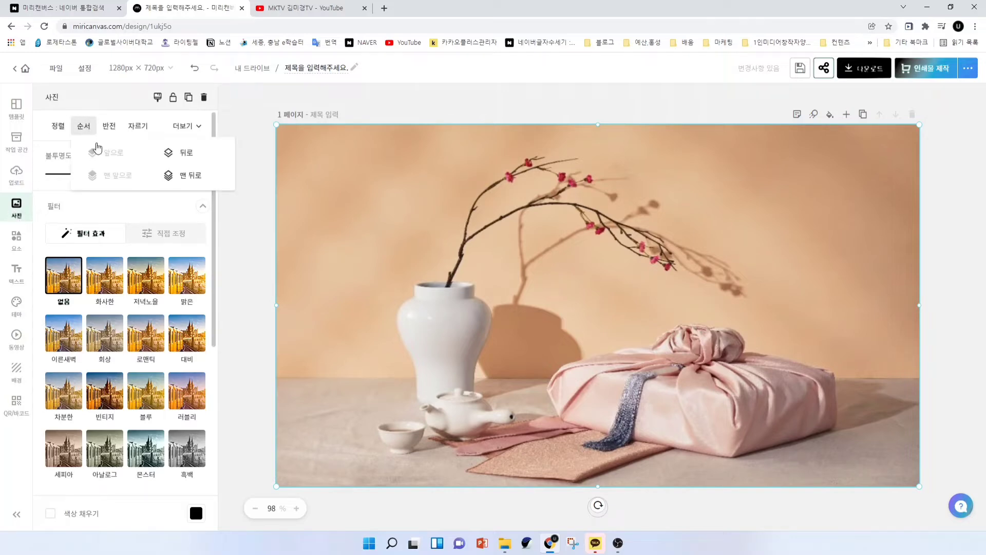
click(196, 157)
click(366, 225)
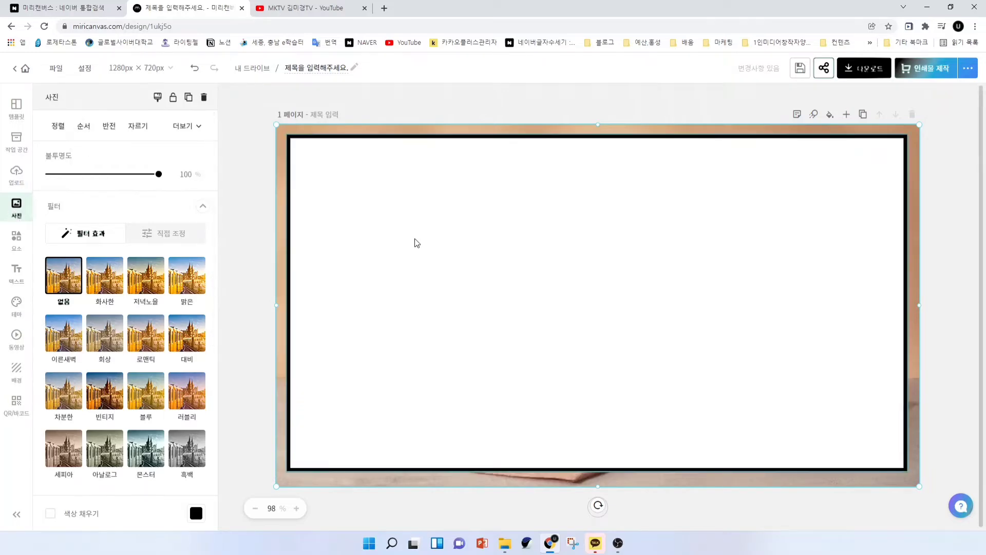
click(509, 153)
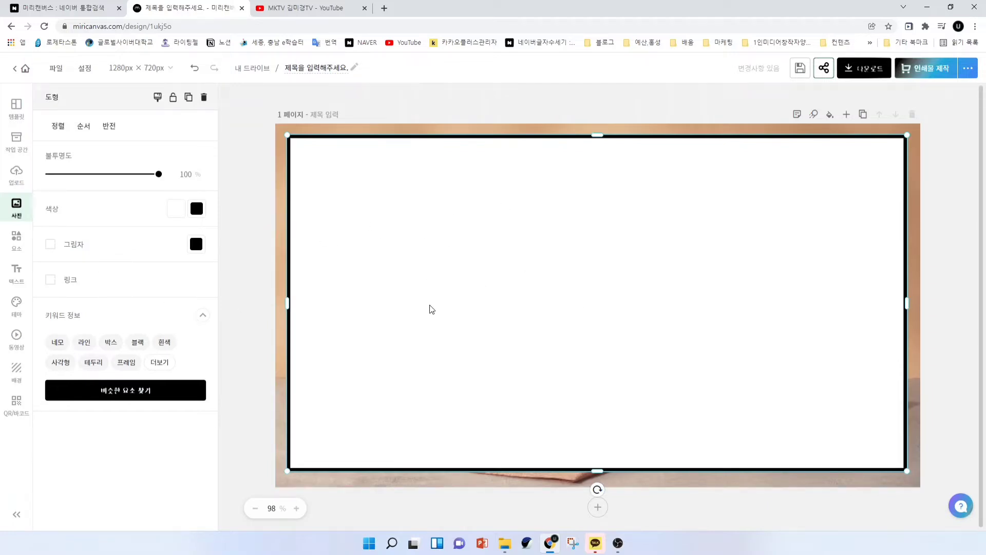
- Search all element types for "프레임" and delete the white-filled black frame from the page
click(22, 242)
click(121, 105)
text(ㅍㅡ레임)
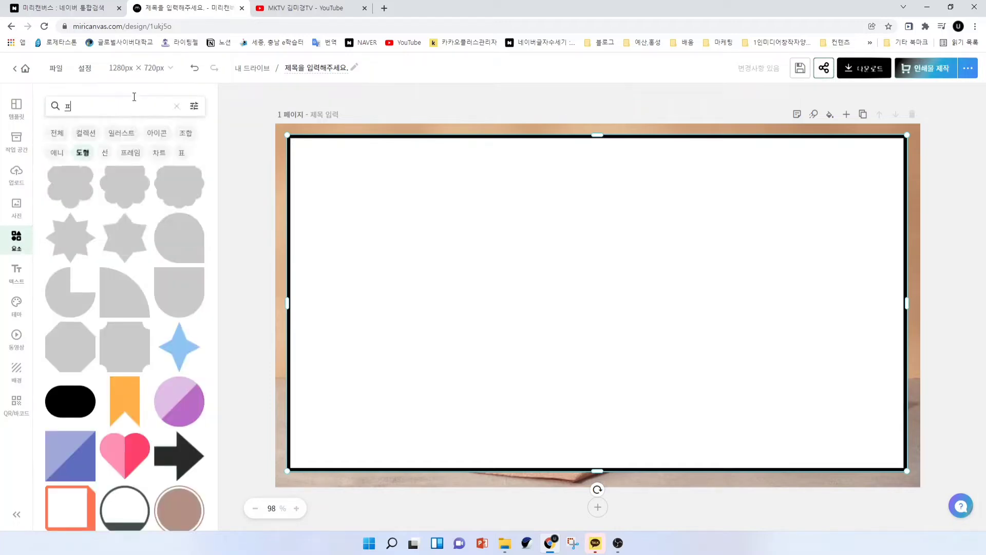
click(54, 134)
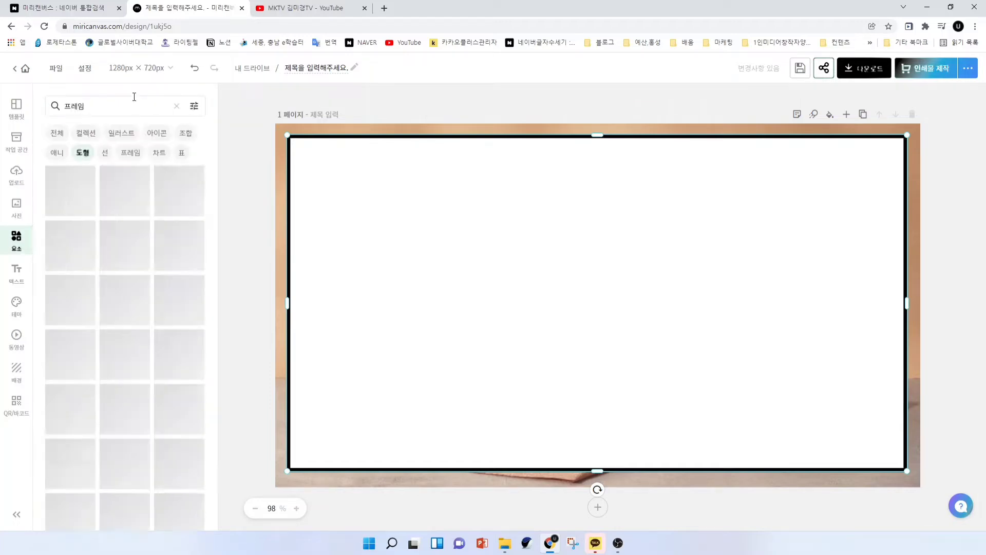
click(55, 135)
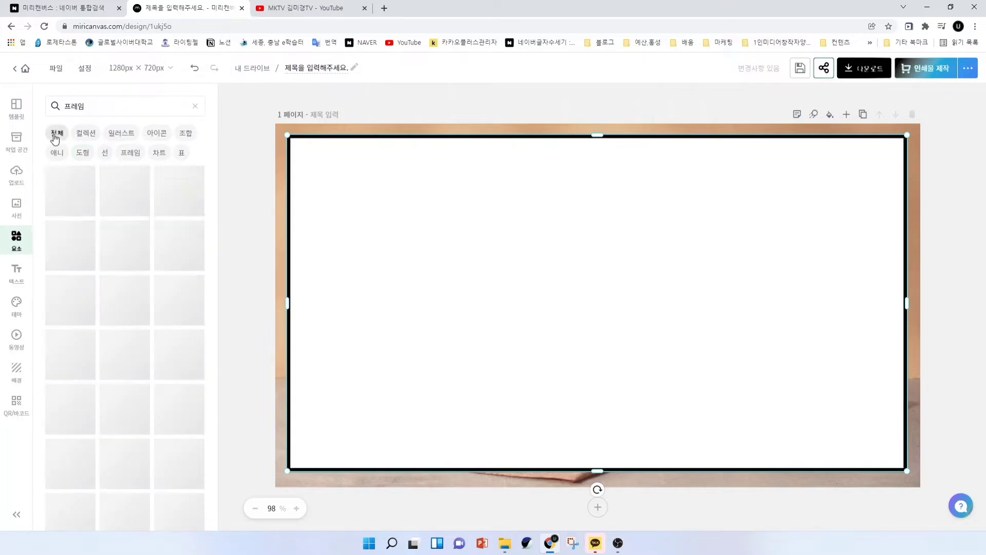
click(452, 264)
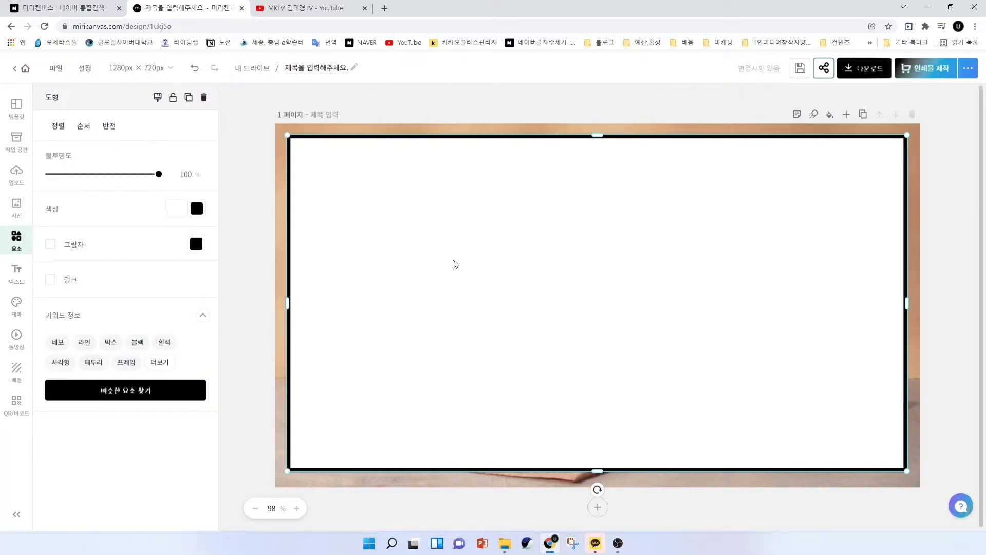
key(Delete)
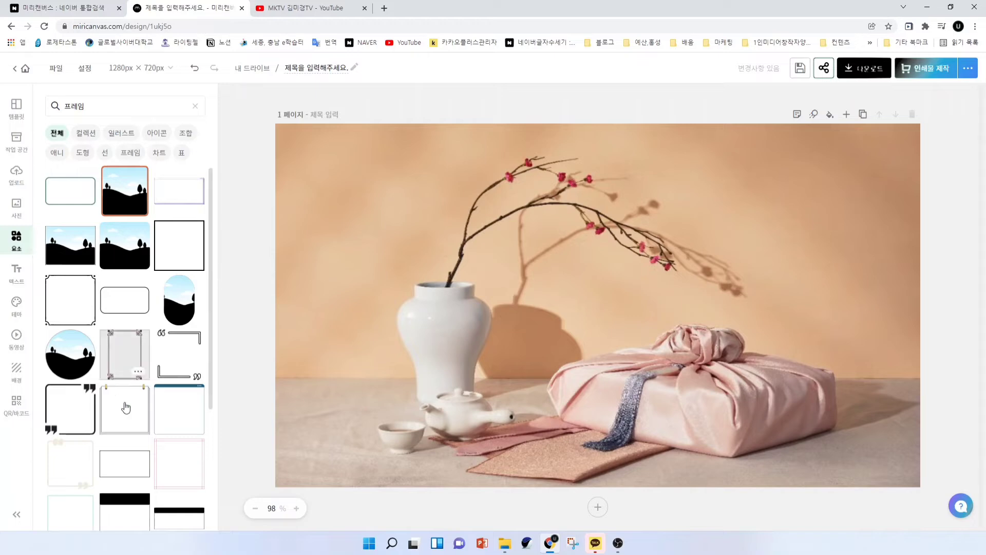
- Insert the thin rectangular outline frame with an open centre and enlarge it to sit just inside the page edges
click(126, 465)
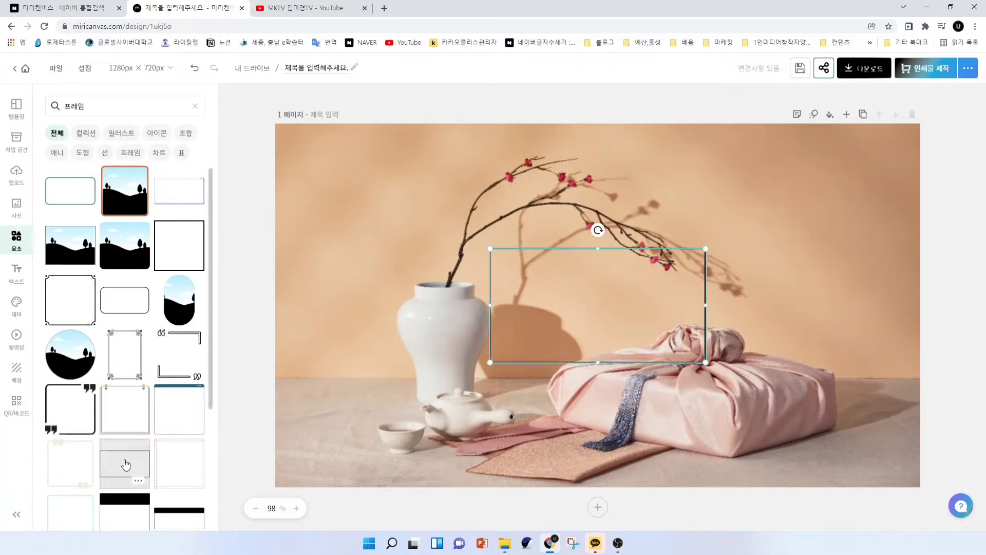
drag(544, 331, 343, 220)
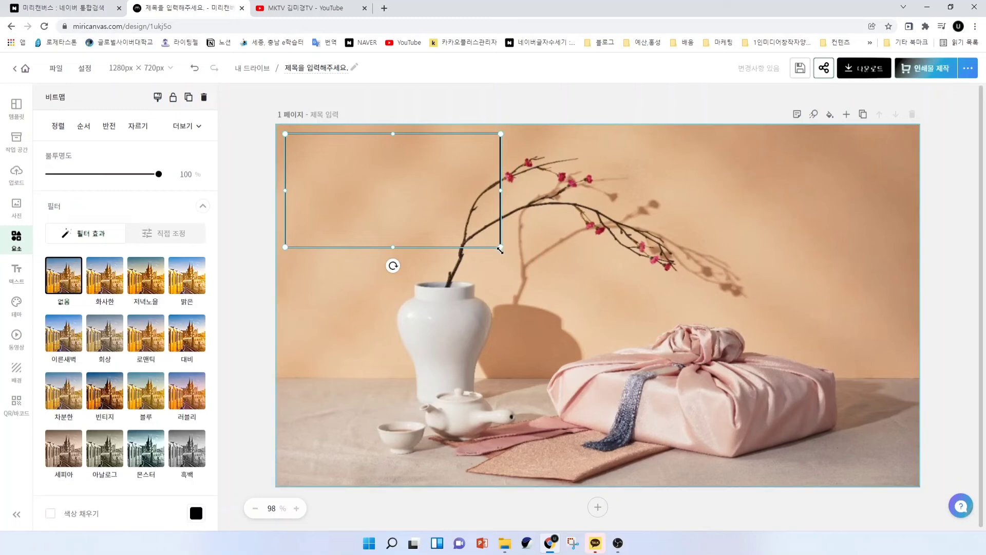
drag(501, 248, 889, 446)
drag(888, 308, 911, 313)
drag(610, 453, 611, 477)
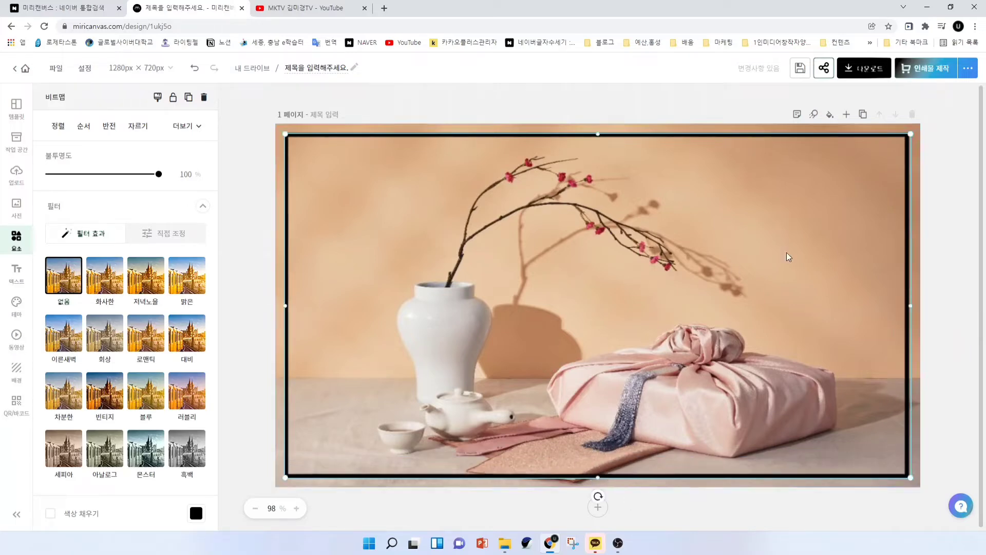
click(951, 244)
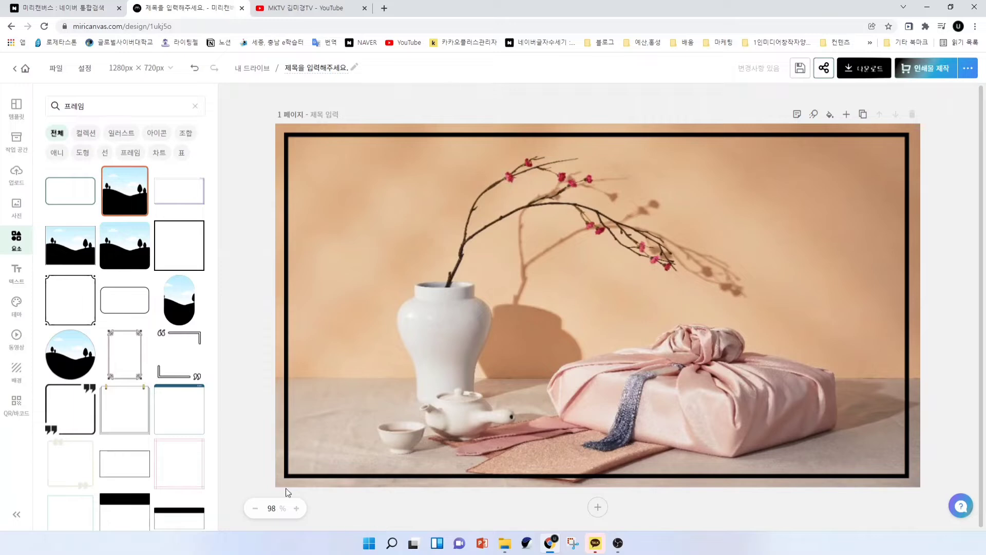
- Turn on the black colour fill (색상 채우기) at 100% intensity for the outline frame
click(291, 366)
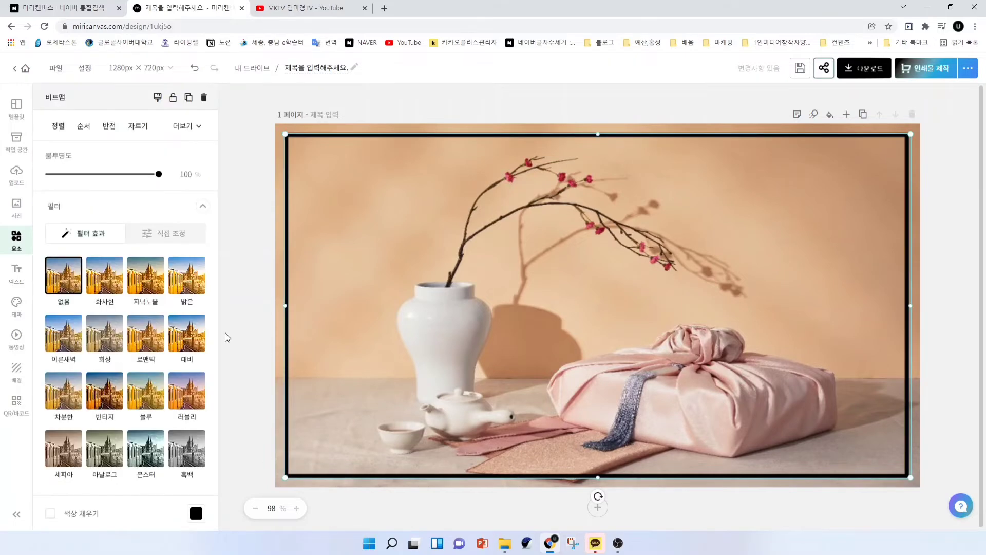
scroll(247, 347, down, 1)
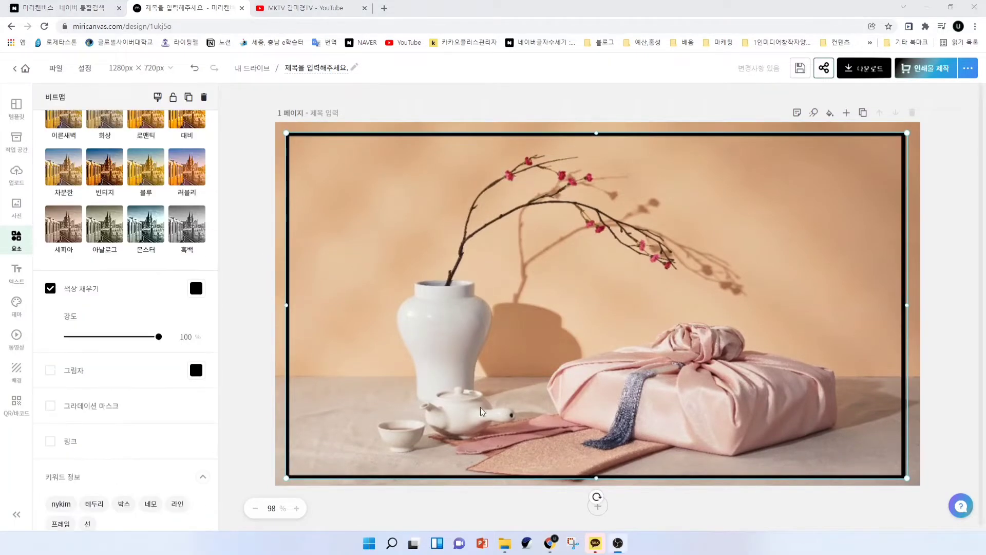
click(273, 270)
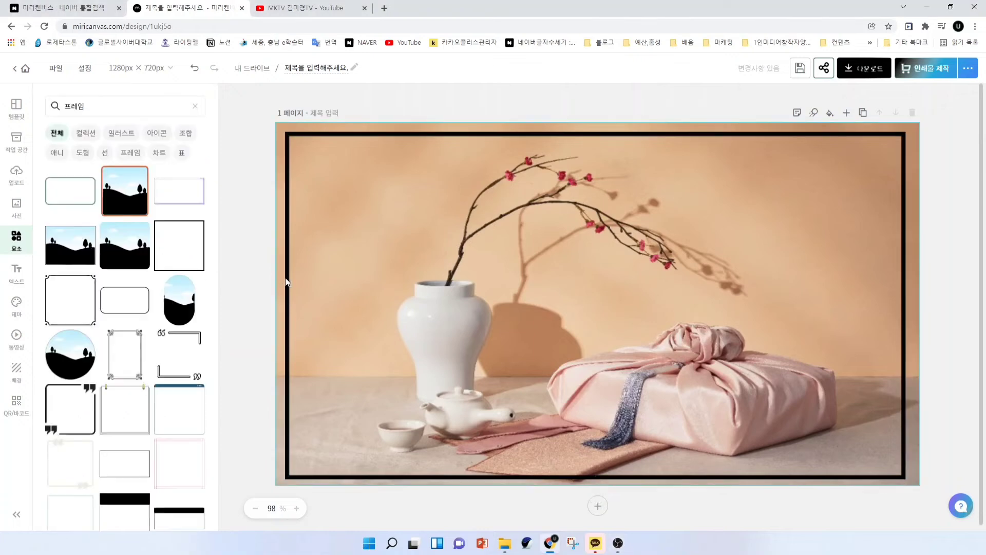
click(285, 278)
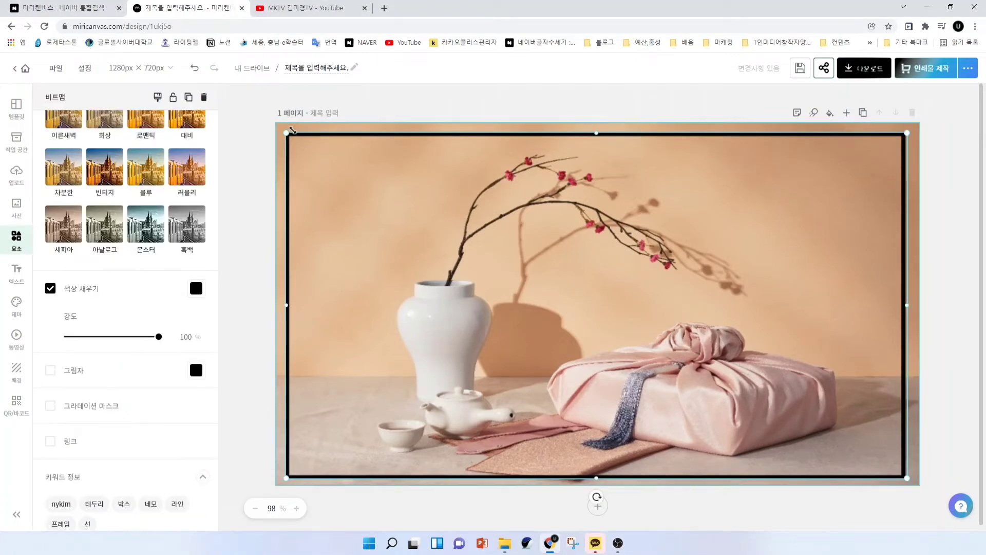
scroll(119, 273, up, 4)
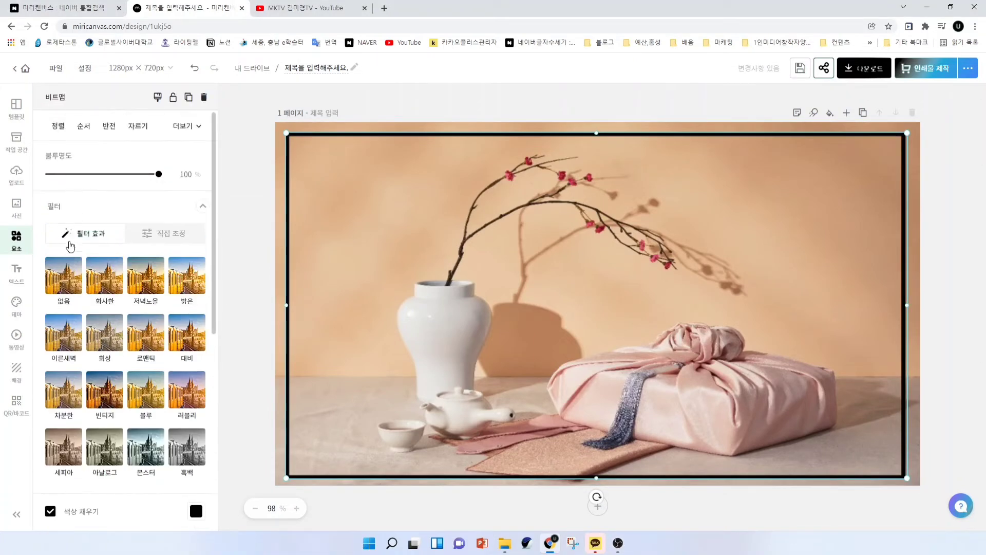
- Change the outline frame's fill colour to red-orange #D94925 after trying white and purple #692498
scroll(160, 244, down, 6)
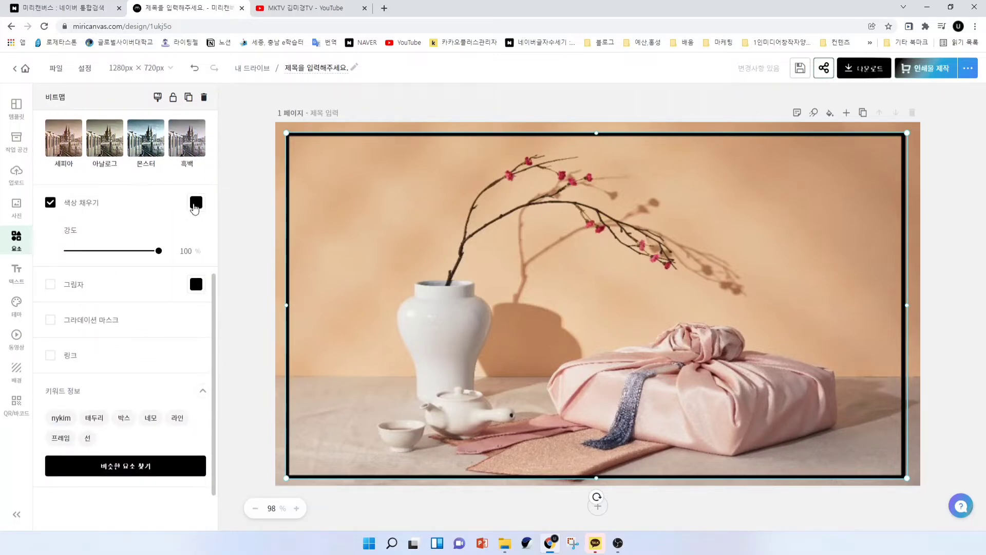
click(195, 205)
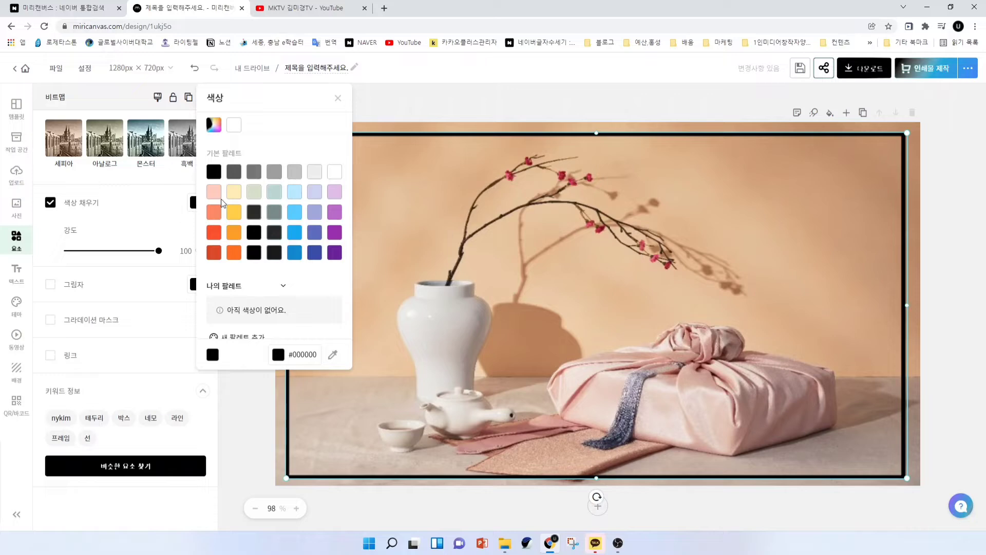
click(332, 175)
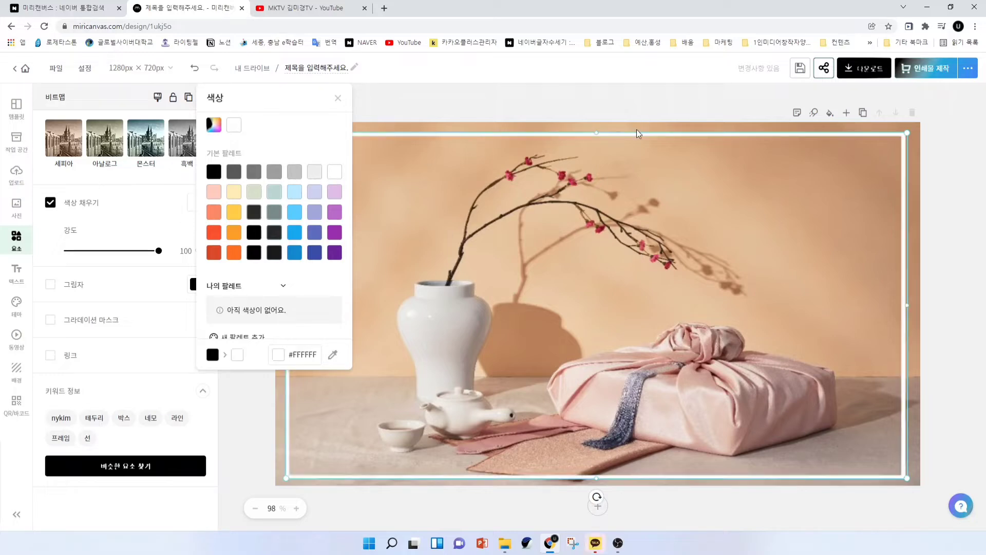
click(214, 253)
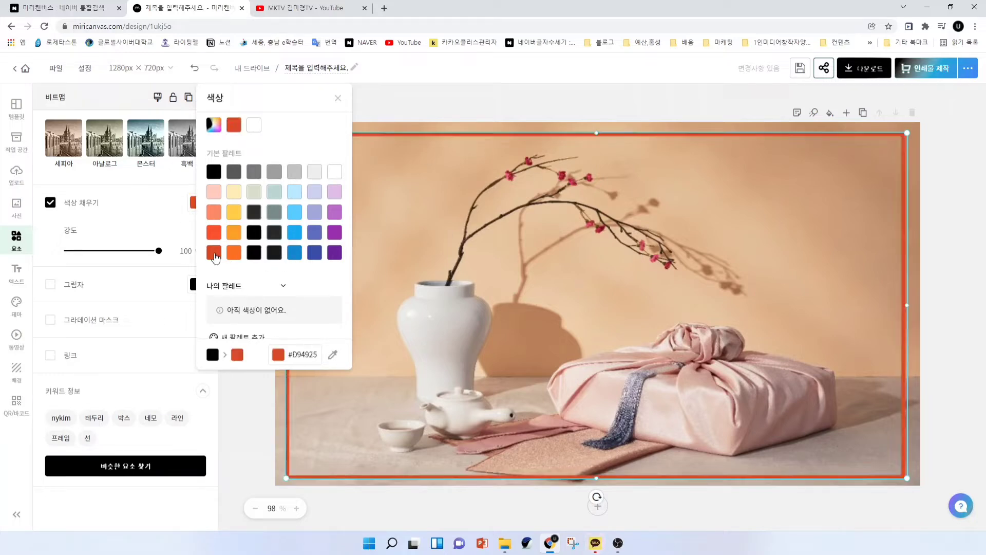
click(333, 254)
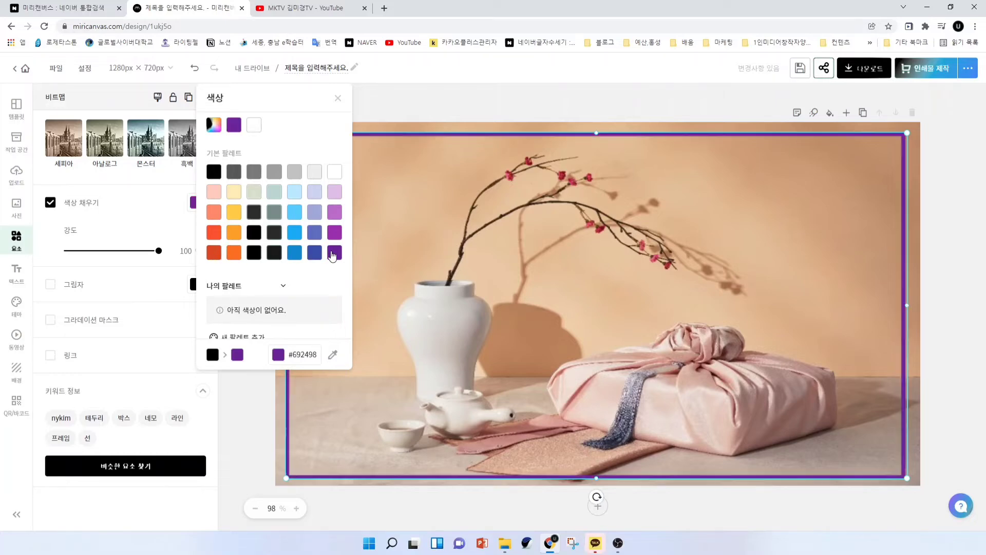
click(215, 254)
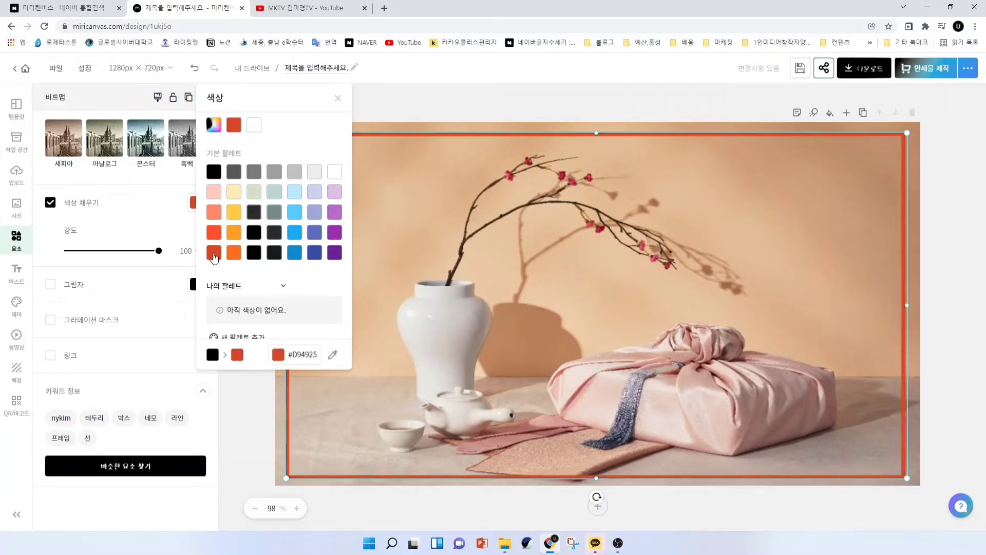
click(957, 297)
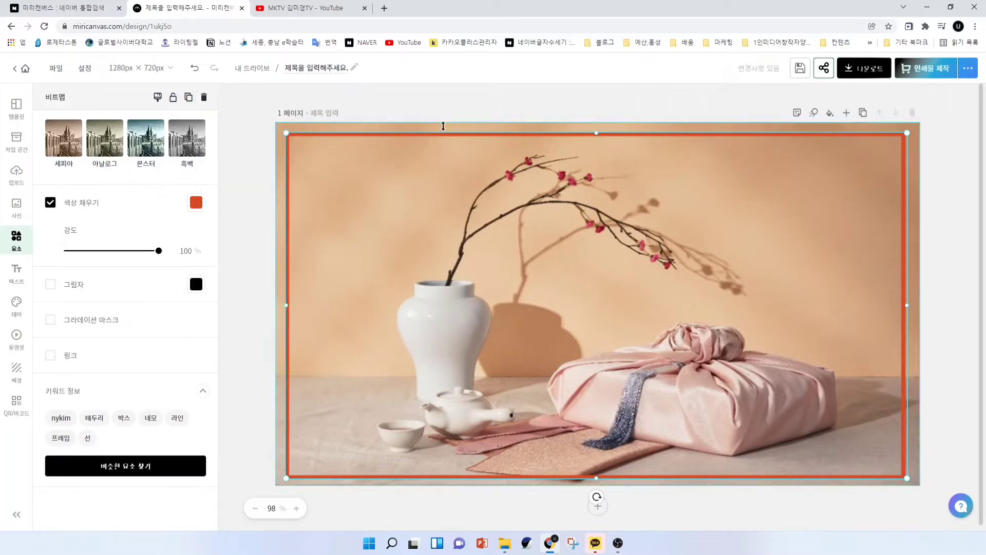
click(260, 309)
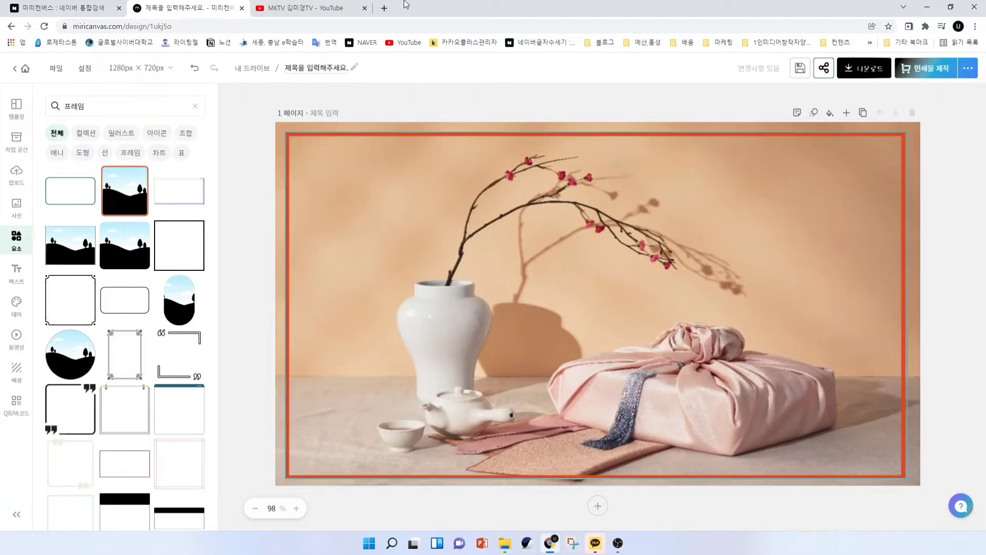
- Switch to YouTube to examine the MKTV channel's video thumbnails for reference, and return to the MiriCanvas design
click(307, 10)
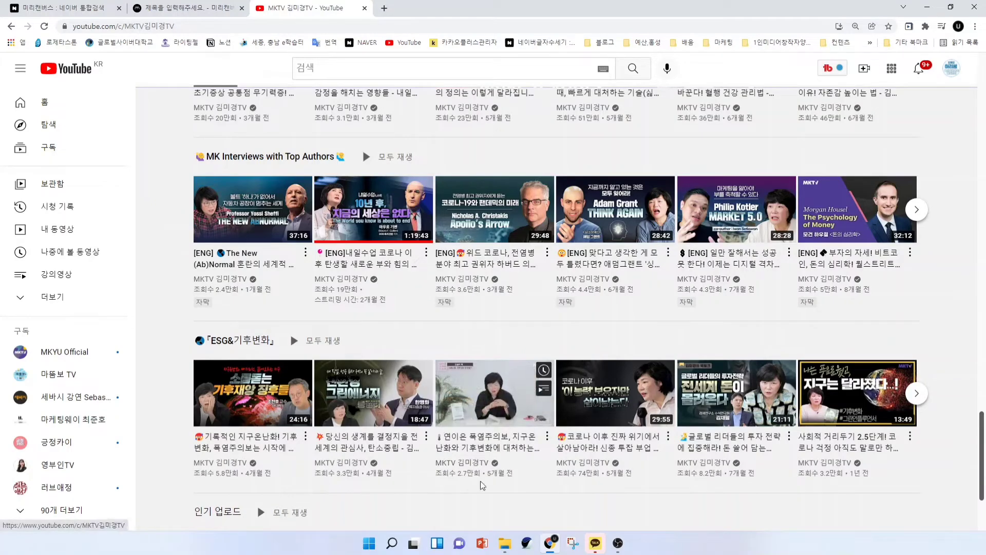
click(169, 8)
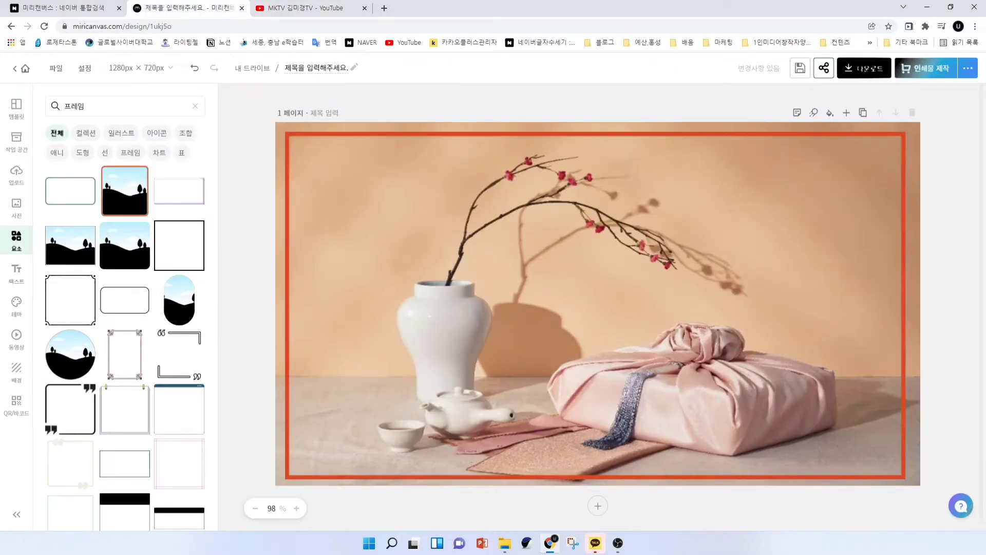
- Add a title text (제목 텍스트) to the page and move it up over the blossom branch
click(13, 276)
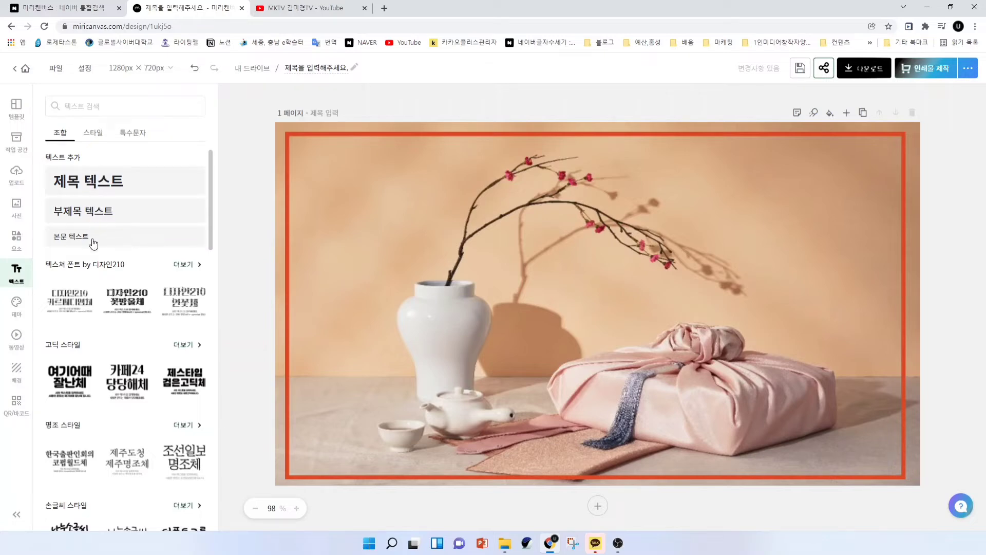
click(96, 191)
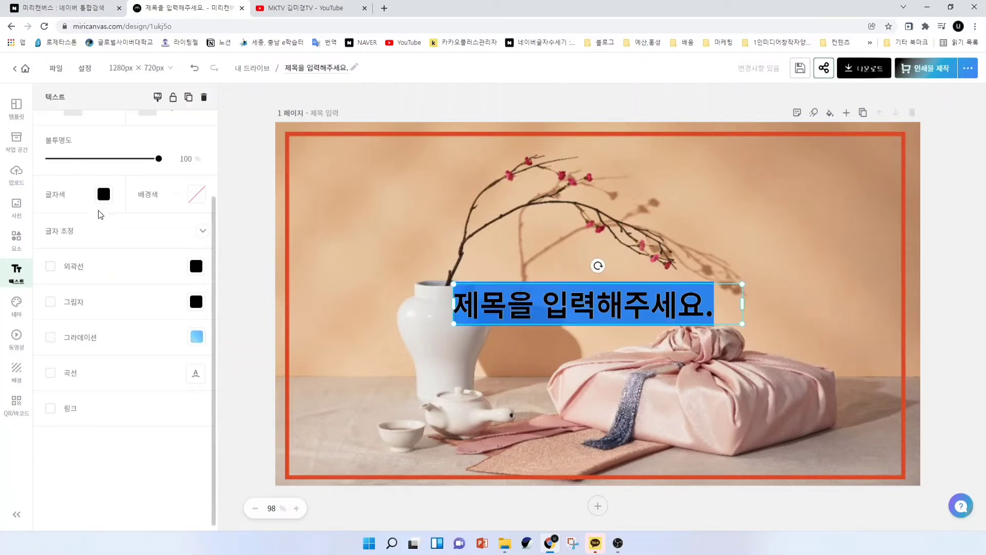
click(249, 255)
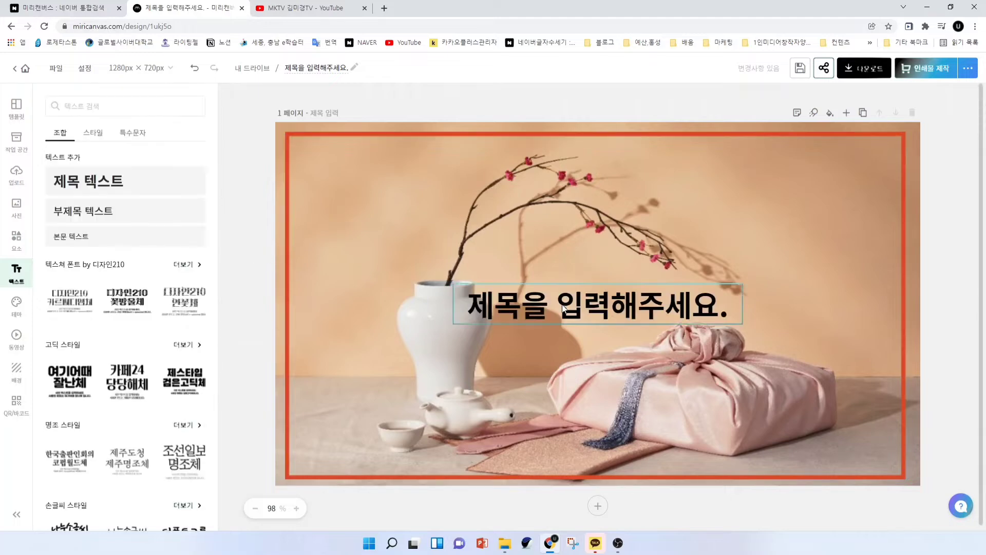
drag(552, 308, 526, 226)
click(526, 226)
click(273, 301)
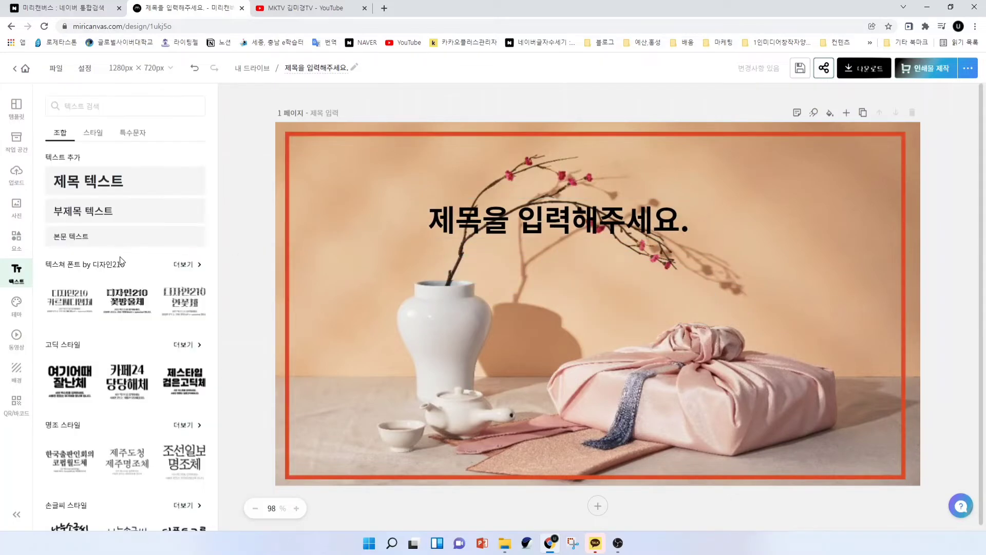
- Add a subtitle text (부제목 텍스트) and a body text (본문 텍스트) to the page
click(75, 216)
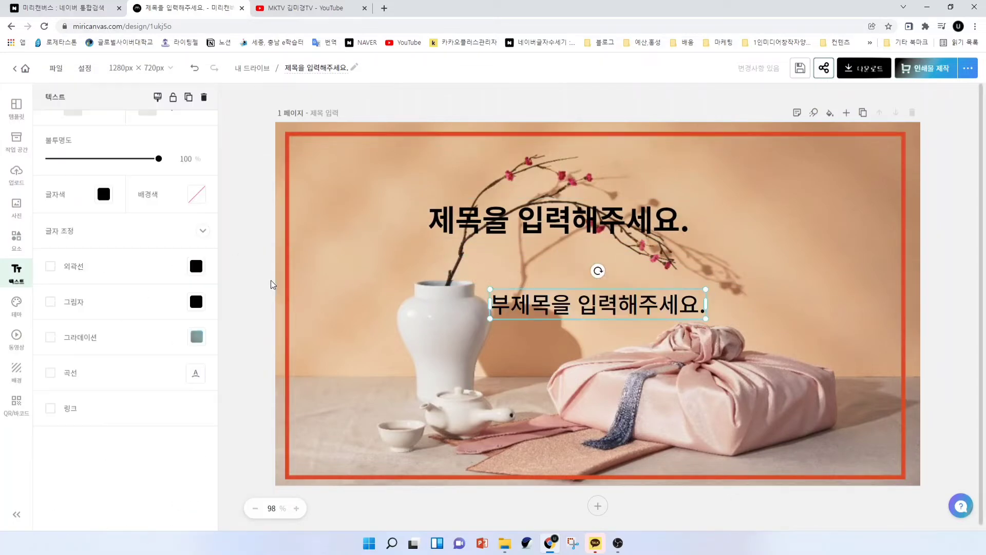
click(257, 276)
click(75, 234)
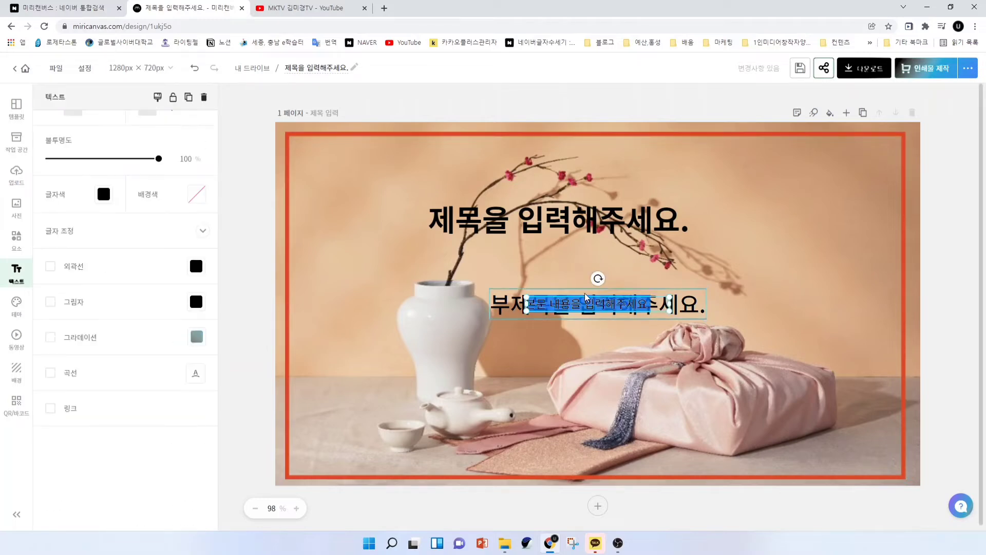
drag(566, 346, 593, 383)
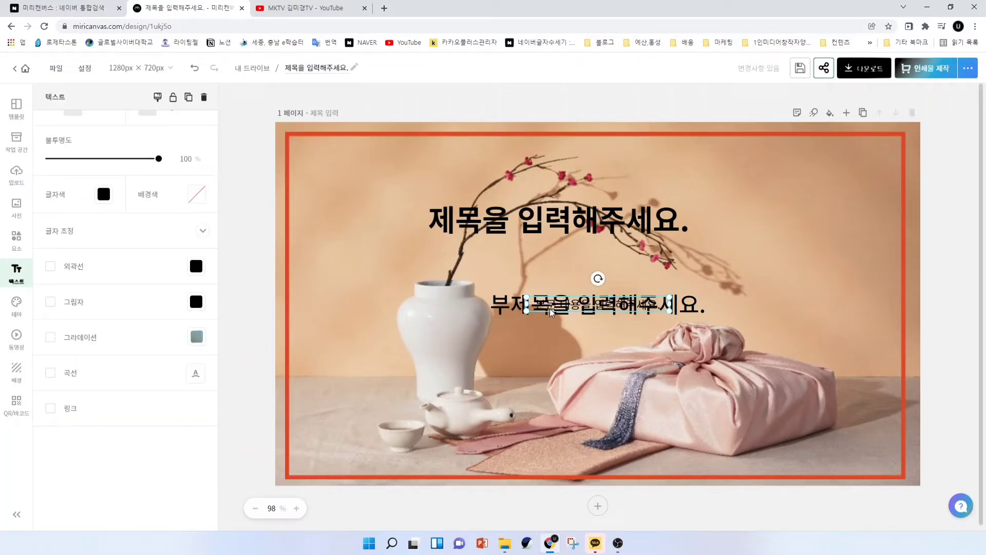
- Delete the body, subtitle and title placeholder texts from the page
key(Delete)
click(592, 307)
key(Delete)
click(593, 307)
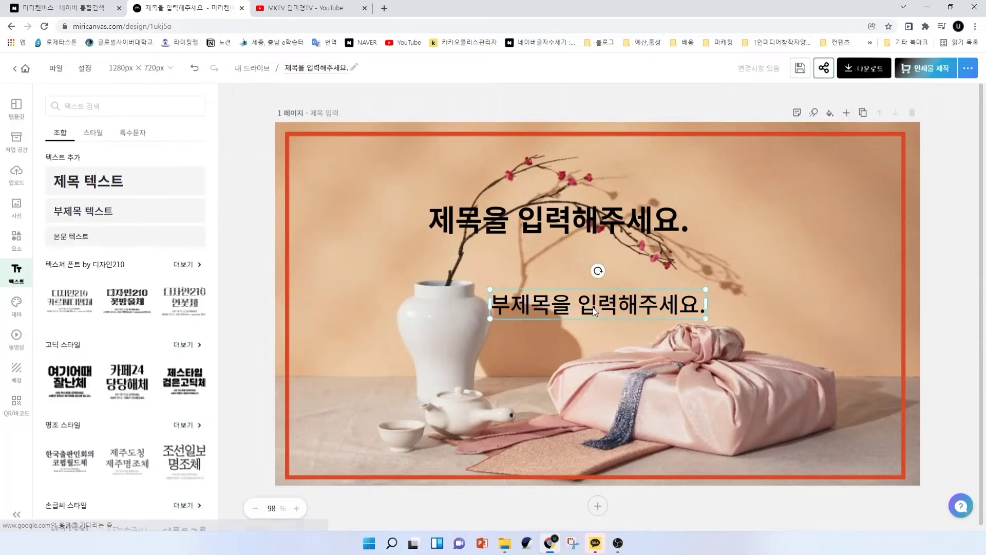
key(Delete)
click(541, 216)
key(Delete)
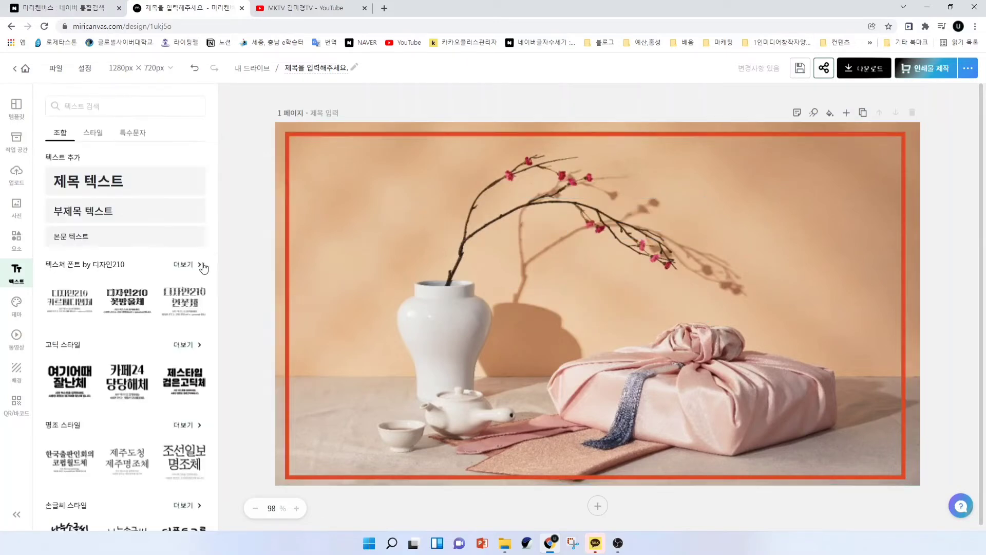
- Add a new title text (제목 텍스트) and move it to the upper left area of the photo
click(101, 190)
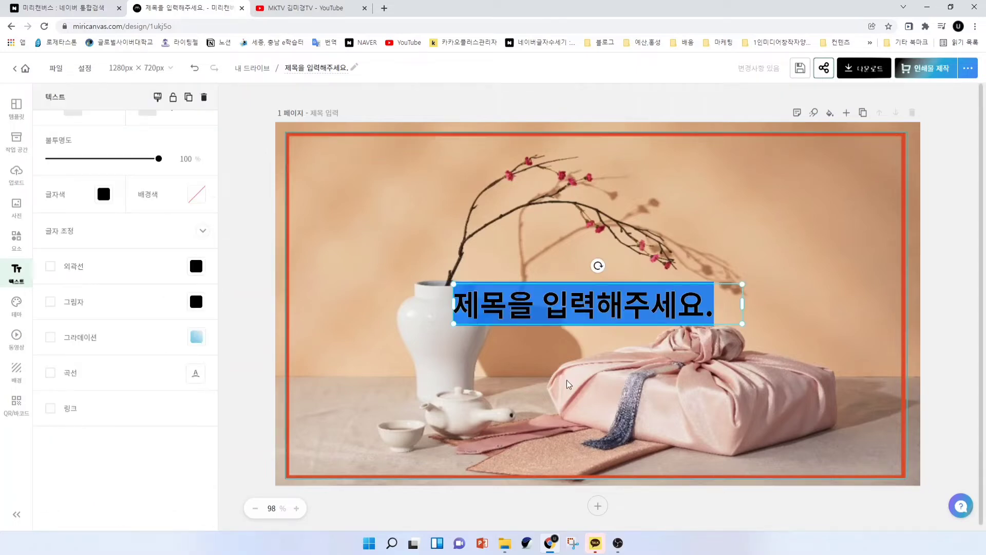
click(594, 264)
drag(541, 313, 438, 199)
click(234, 329)
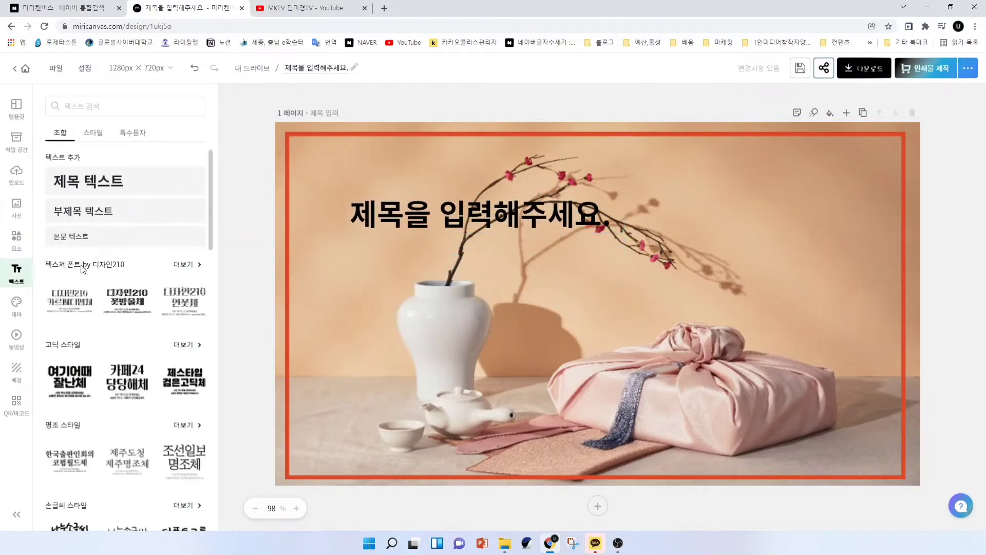
- Browse the ready-made text combinations, try the 여기어때 잘난체 combination below the title, and delete it
scroll(83, 268, down, 2)
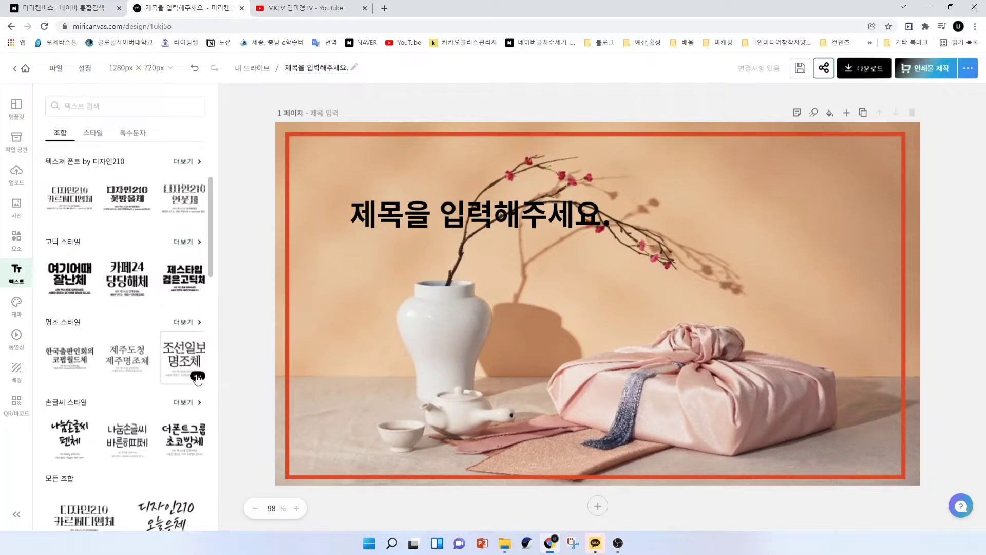
scroll(198, 378, down, 3)
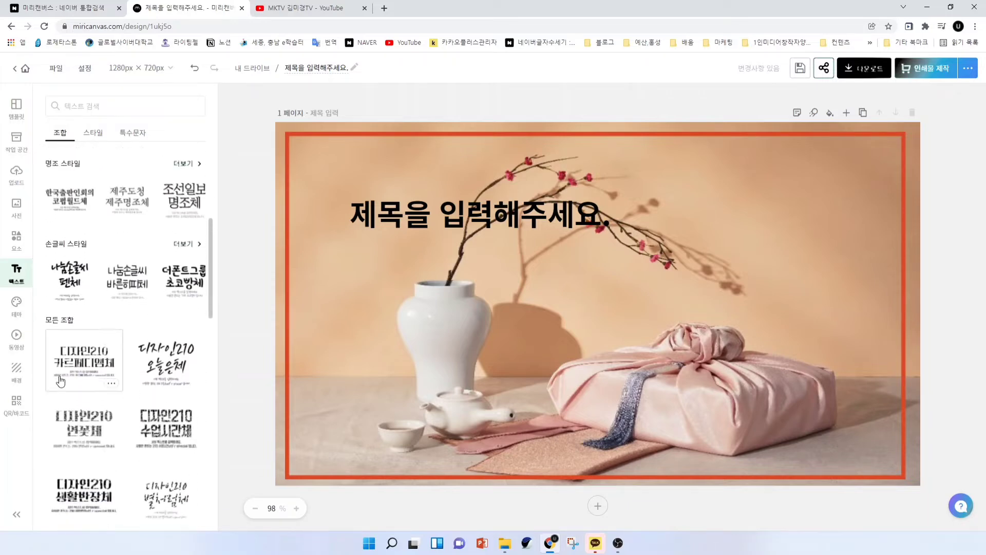
scroll(60, 382, down, 7)
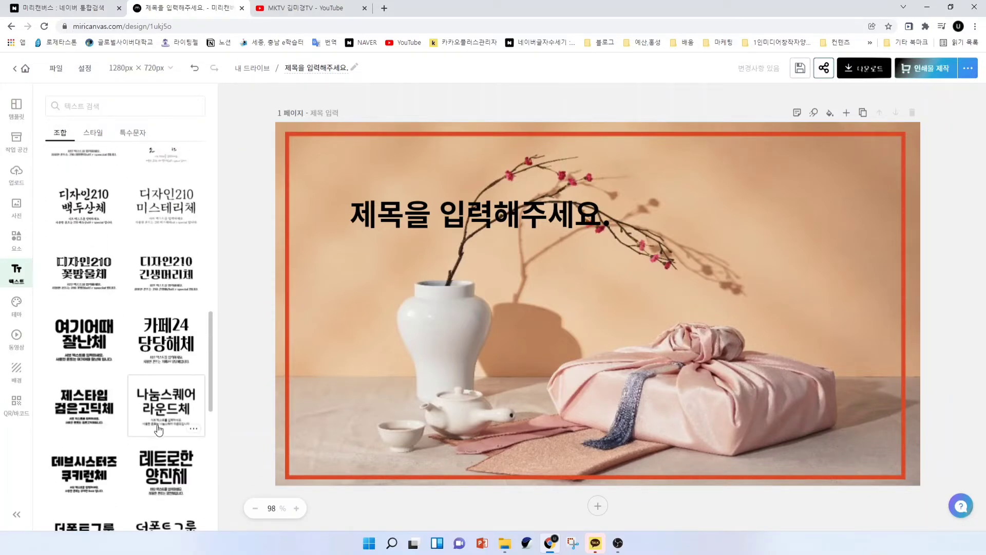
scroll(137, 497, down, 1)
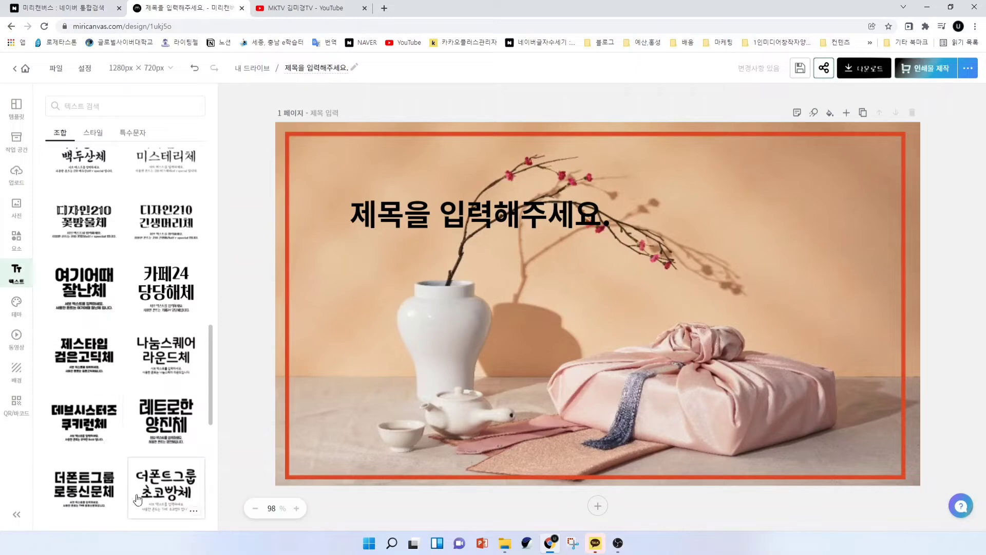
scroll(131, 307, up, 11)
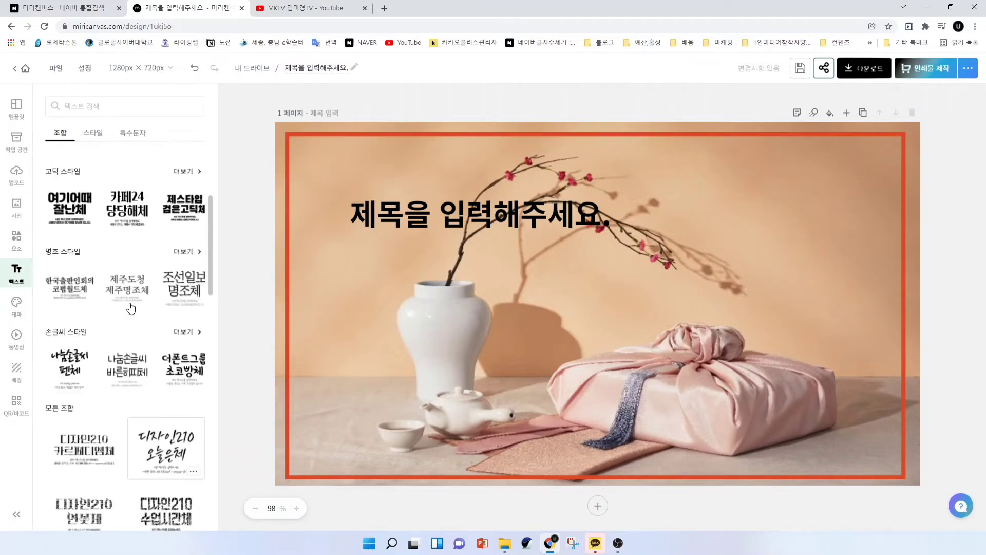
scroll(131, 307, up, 1)
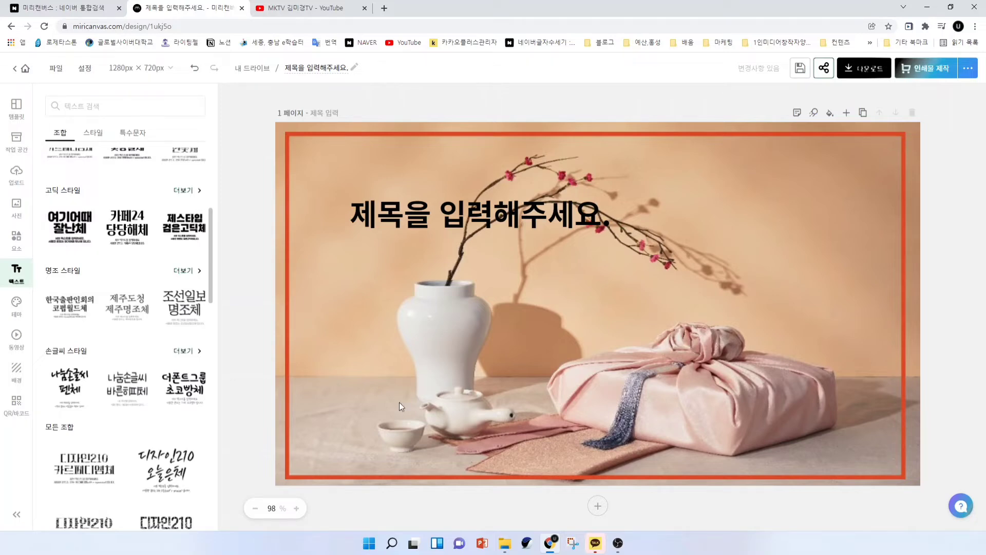
drag(549, 325, 415, 379)
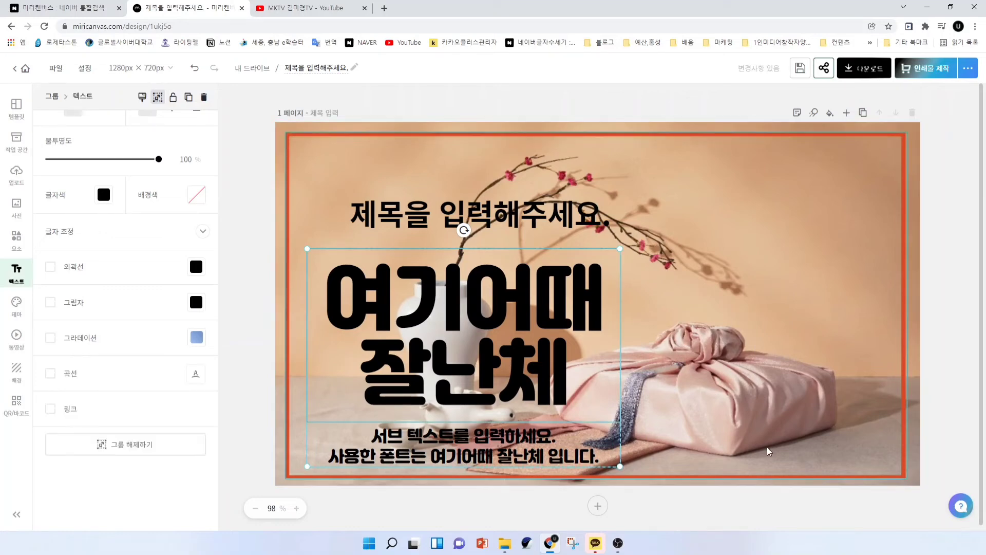
key(Delete)
- Browse the title text's available fonts by category: 고딕, 명조, 손글씨, 제목 and 본문
click(421, 222)
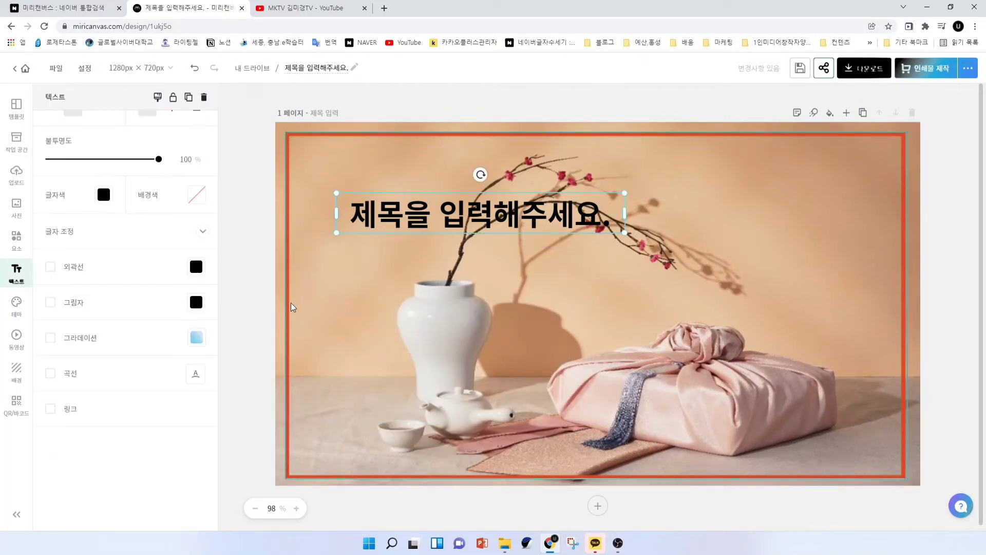
click(247, 263)
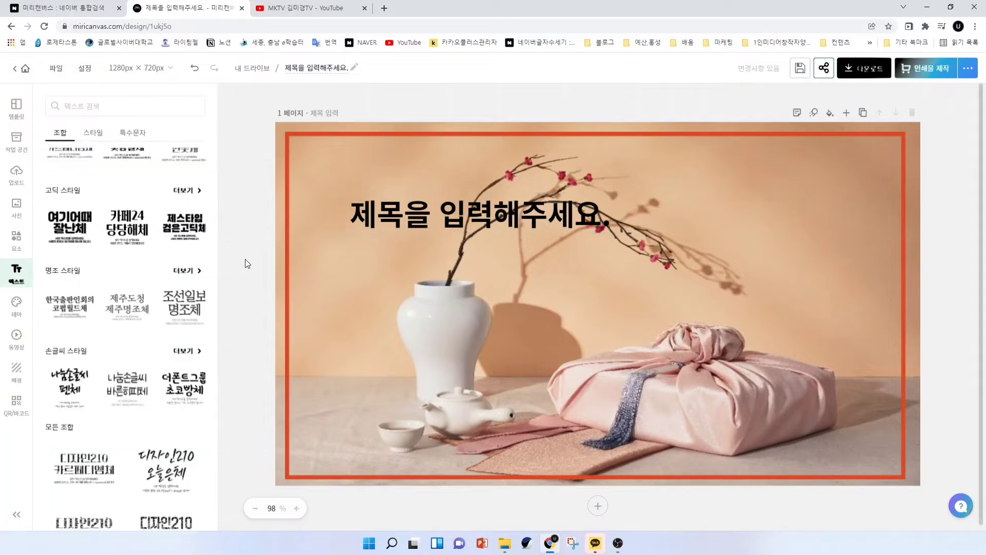
click(360, 216)
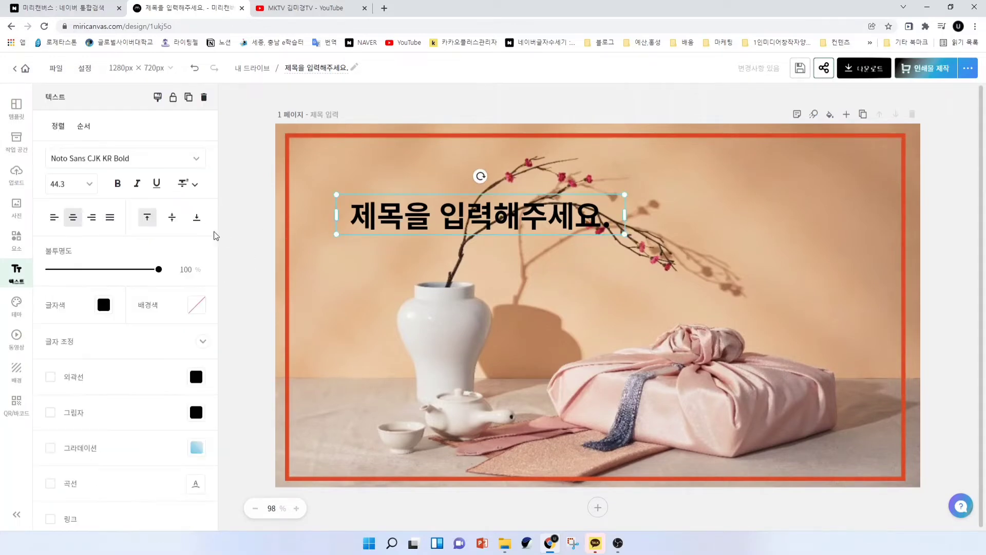
double_click(420, 221)
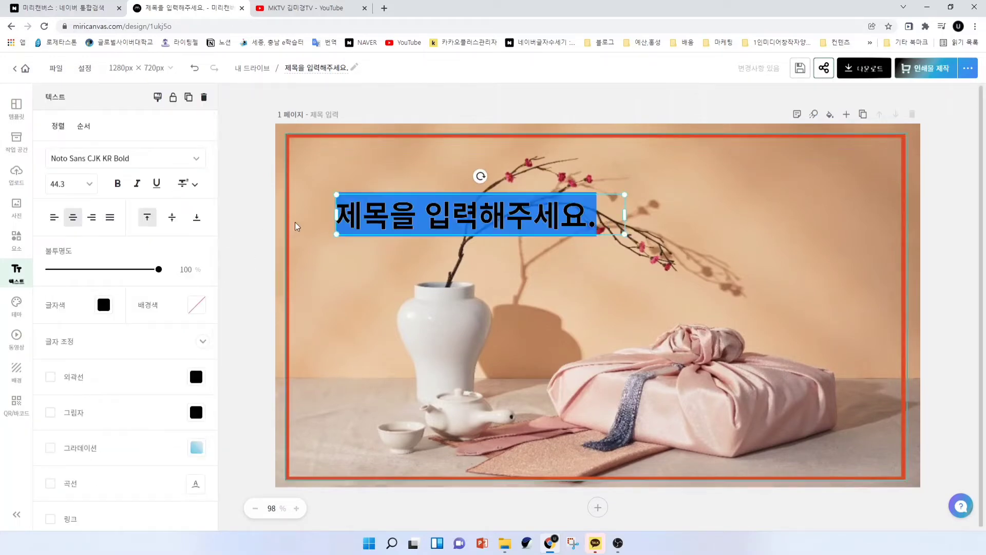
click(199, 160)
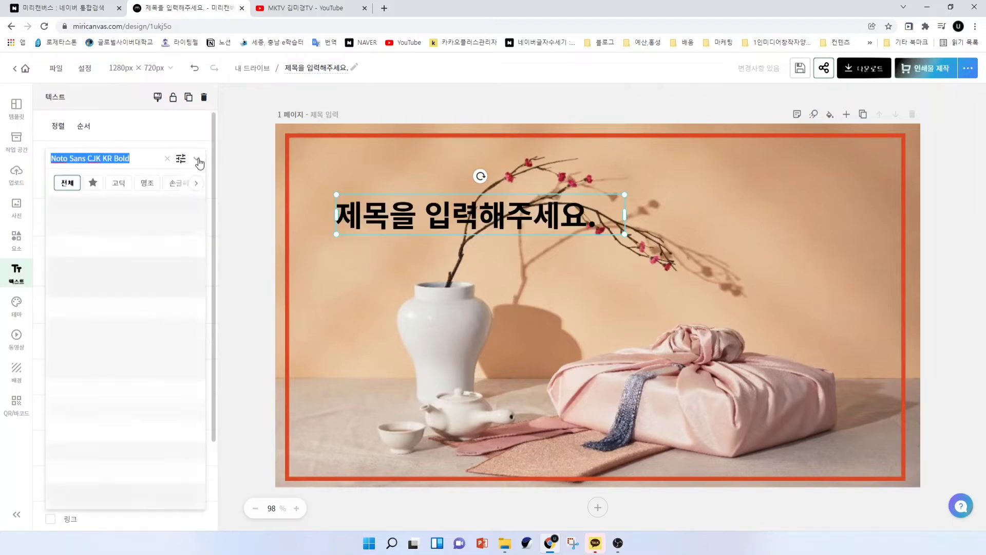
click(119, 183)
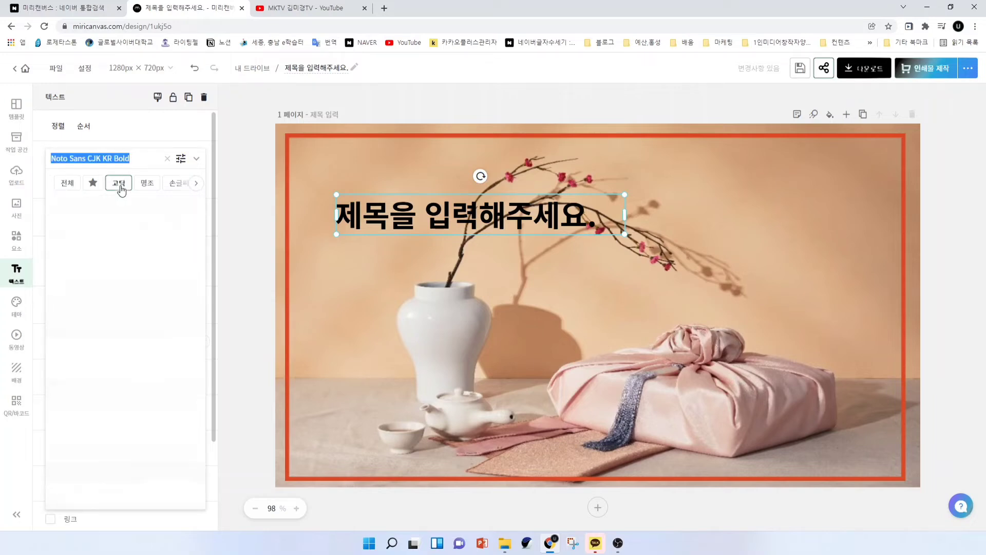
click(152, 186)
click(172, 188)
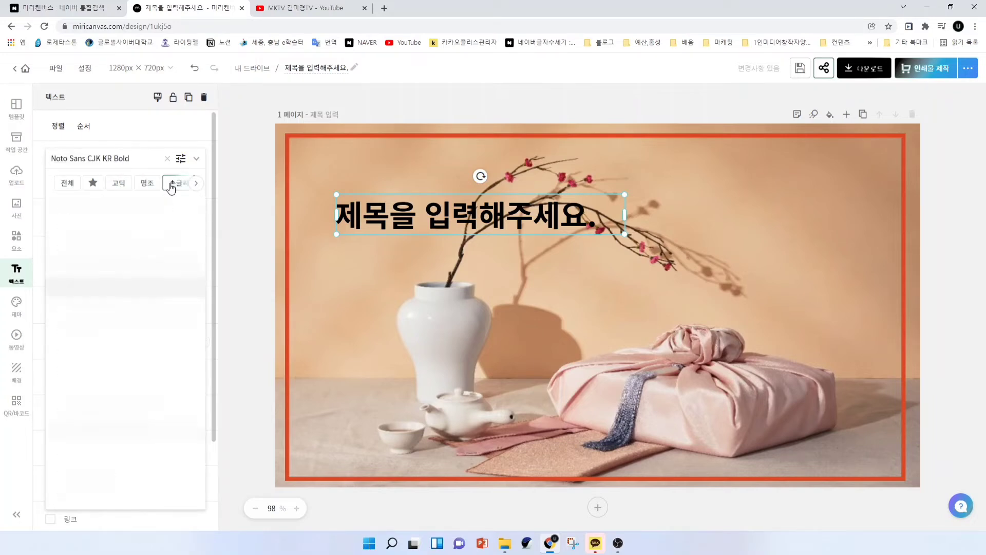
click(196, 183)
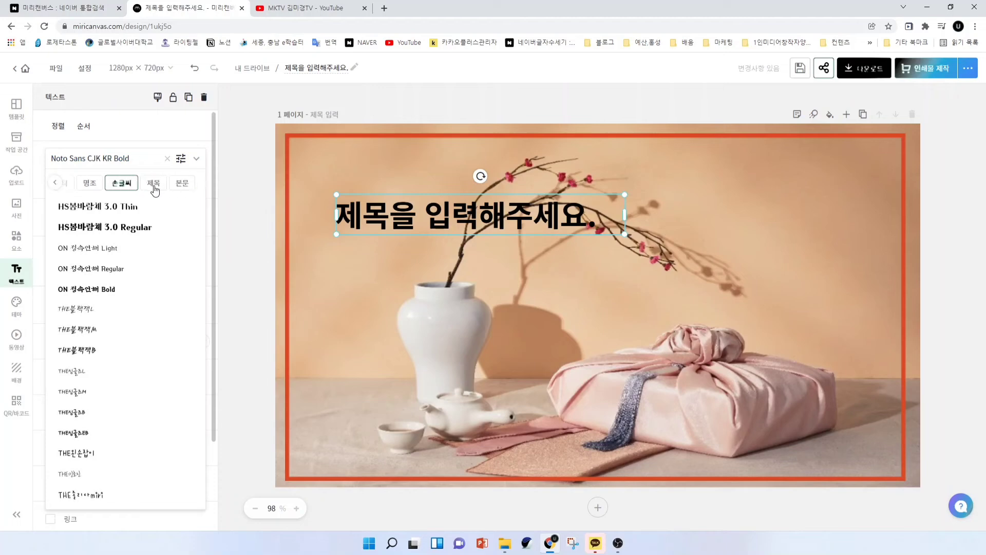
click(155, 189)
click(175, 188)
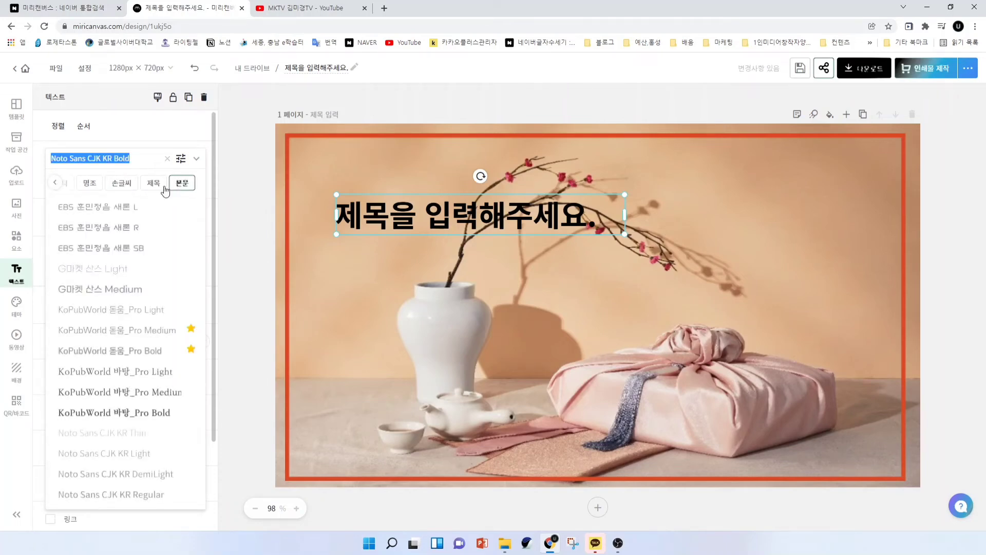
click(159, 187)
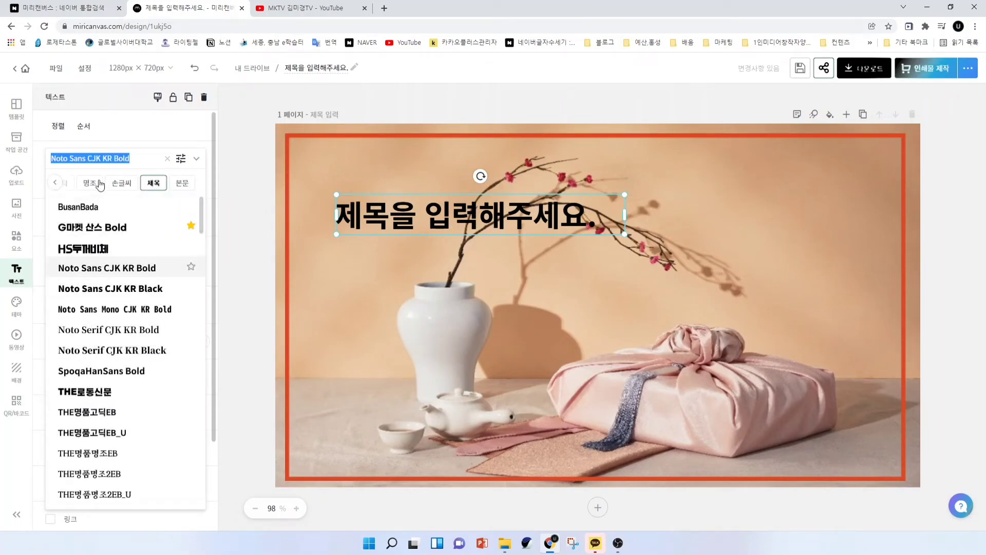
click(118, 186)
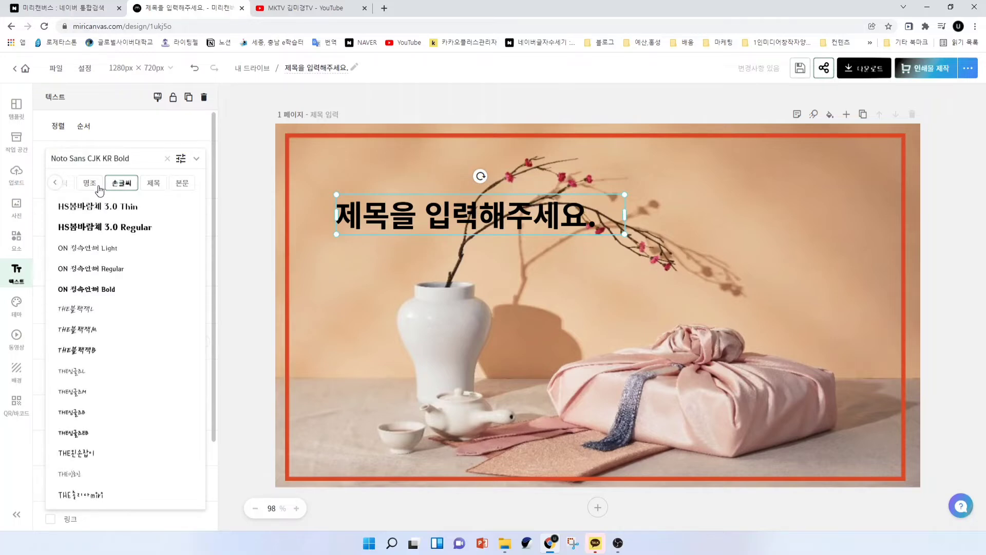
click(91, 184)
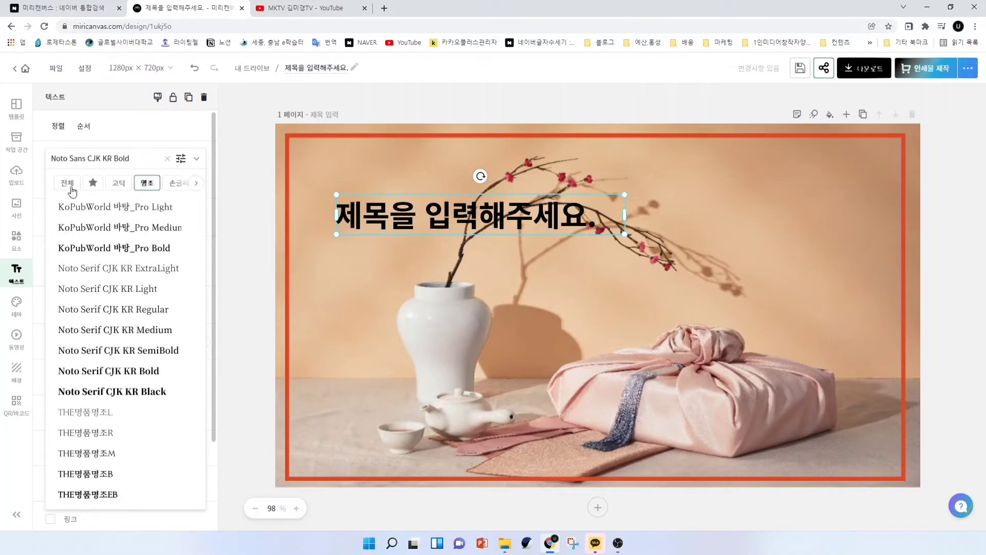
- Set the title's font to EBS 훈민정음 새론 SB and look through the other 고딕 fonts
click(119, 183)
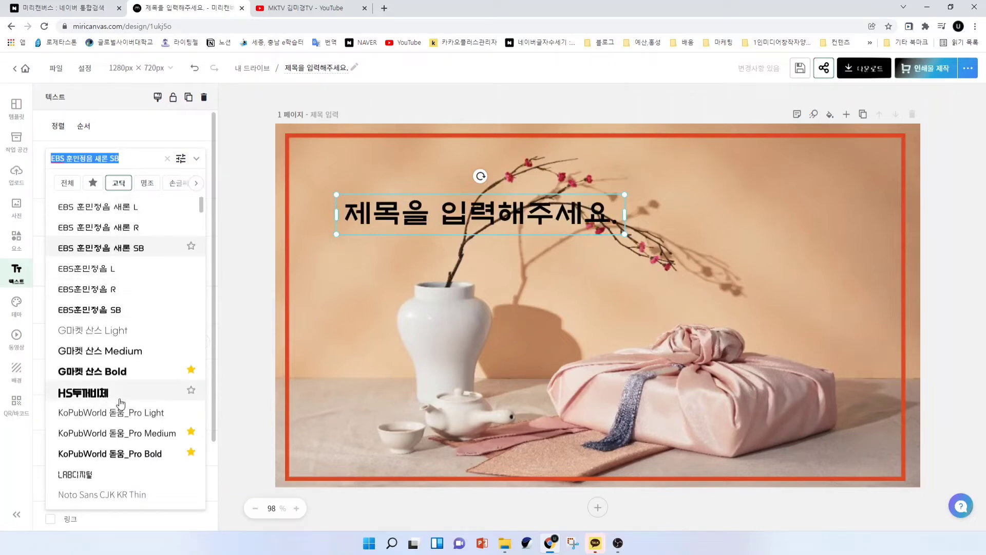
scroll(124, 407, down, 1)
scroll(124, 407, down, 5)
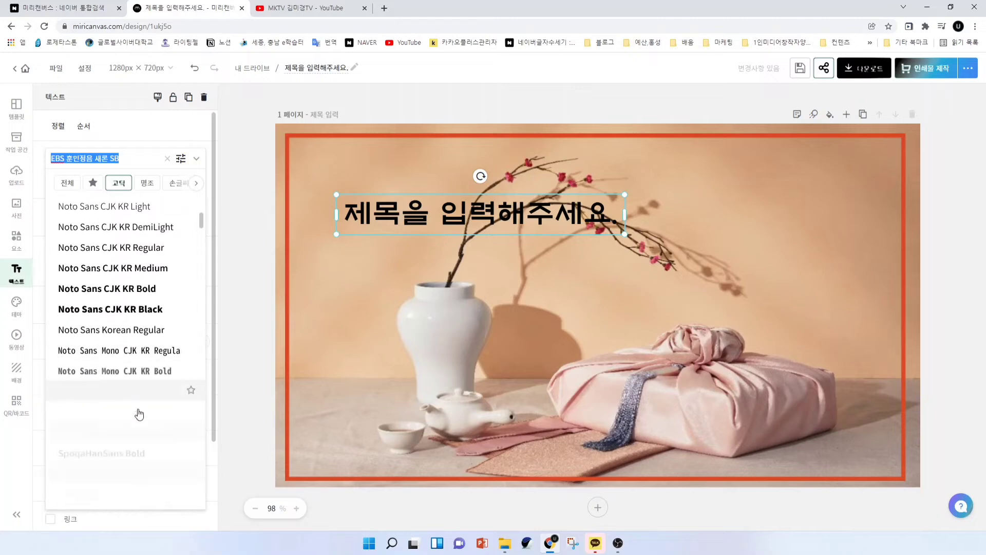
scroll(152, 407, down, 8)
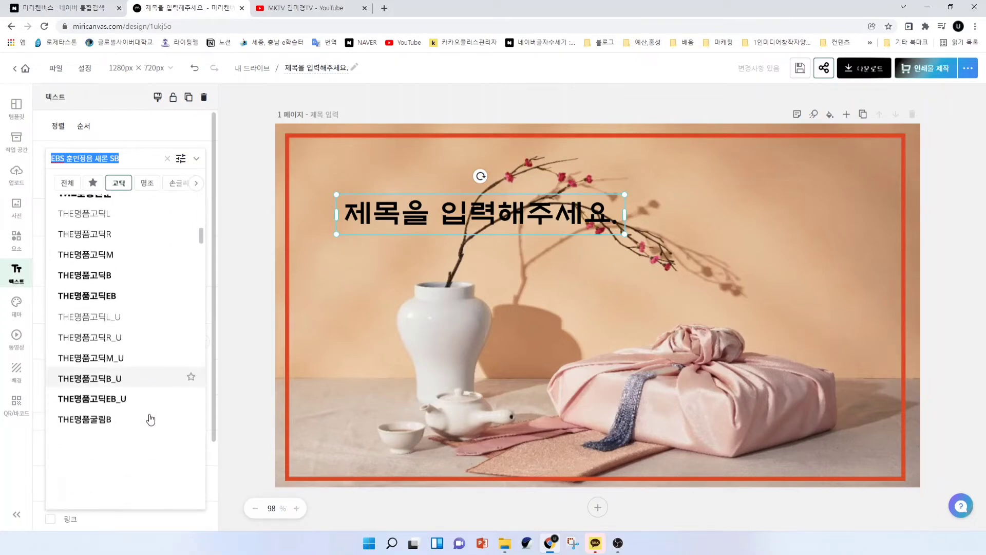
scroll(150, 411, up, 12)
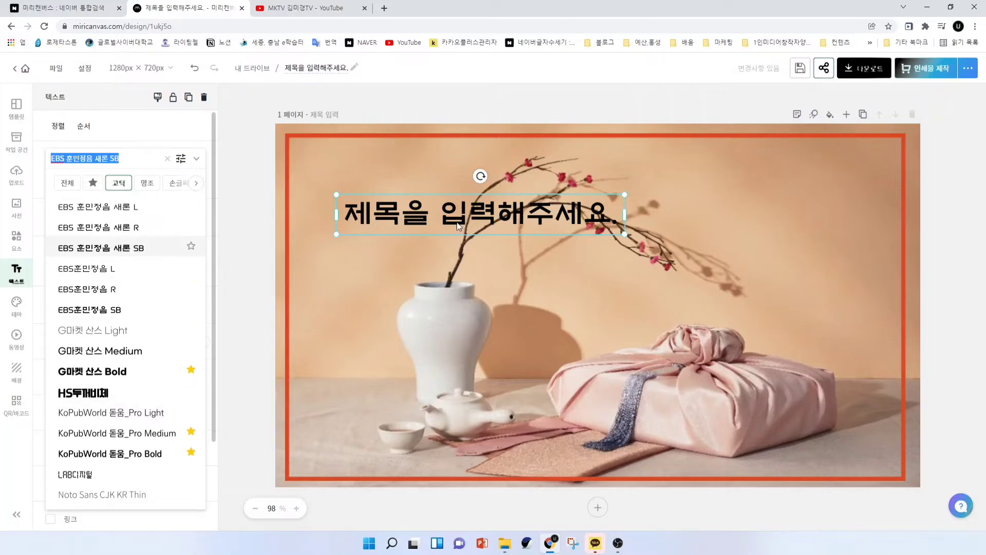
click(451, 262)
click(435, 270)
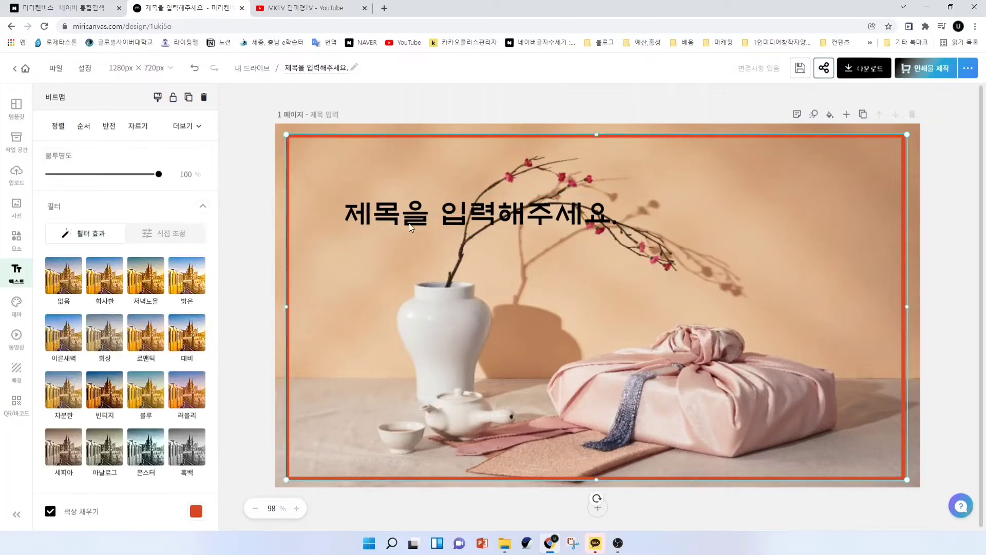
- Move the title to the lower left part of the photo and replace its text with "2022년 호랑이띠해"
drag(409, 223, 381, 383)
double_click(382, 383)
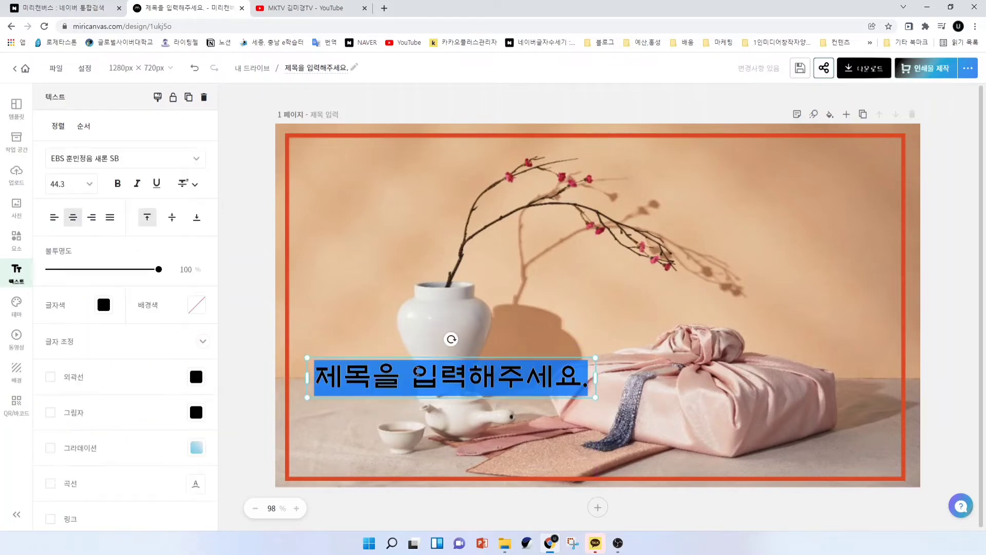
text(2022년 )
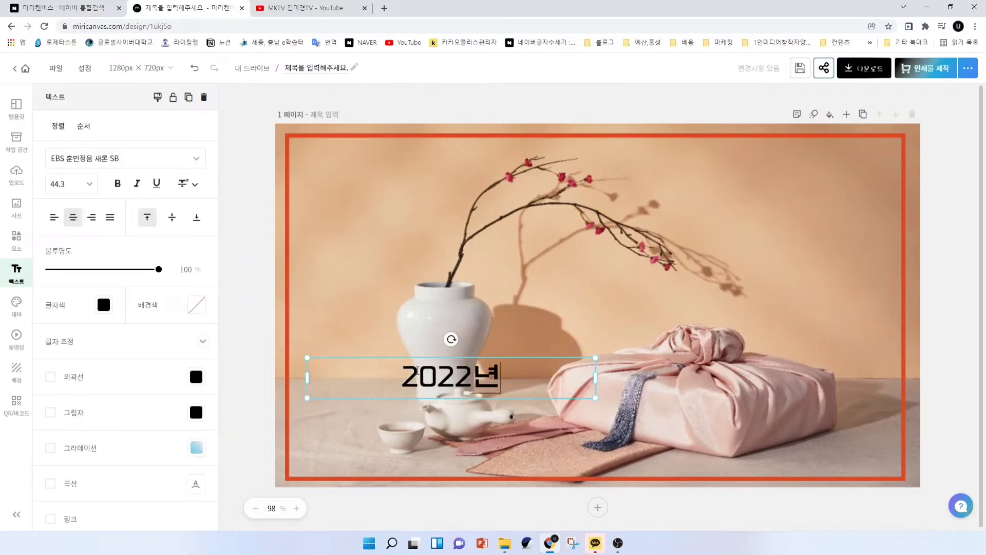
text(호라이ㄸ)
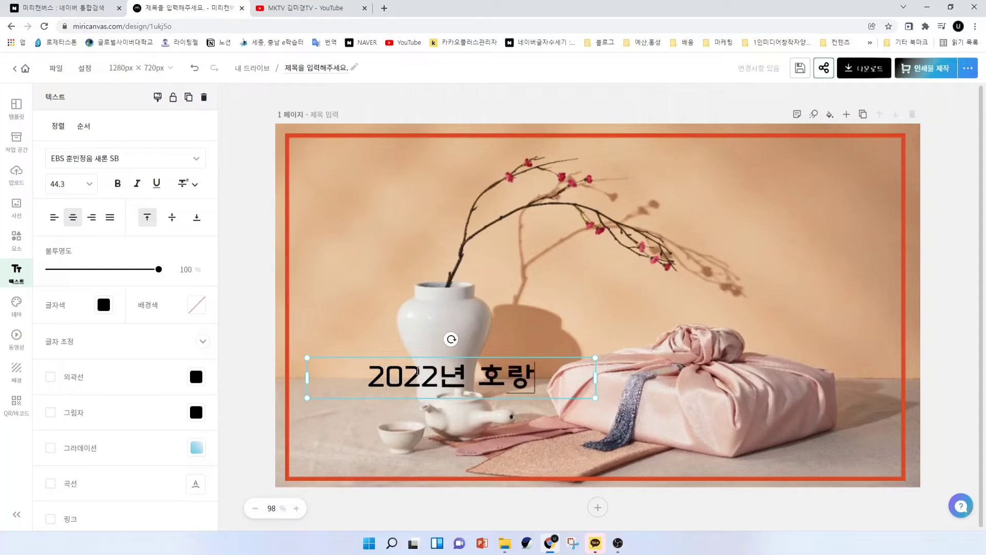
text(ㅣ해)
key(BackSpace)
key(BackSpace)
key(BackSpace)
key(BackSpace)
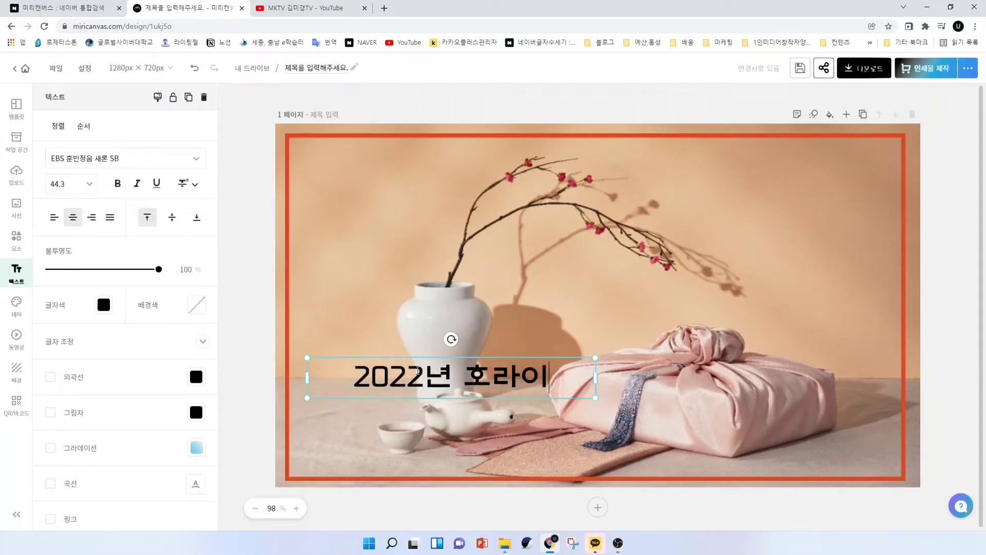
text(랑ㅇㅣ띠해)
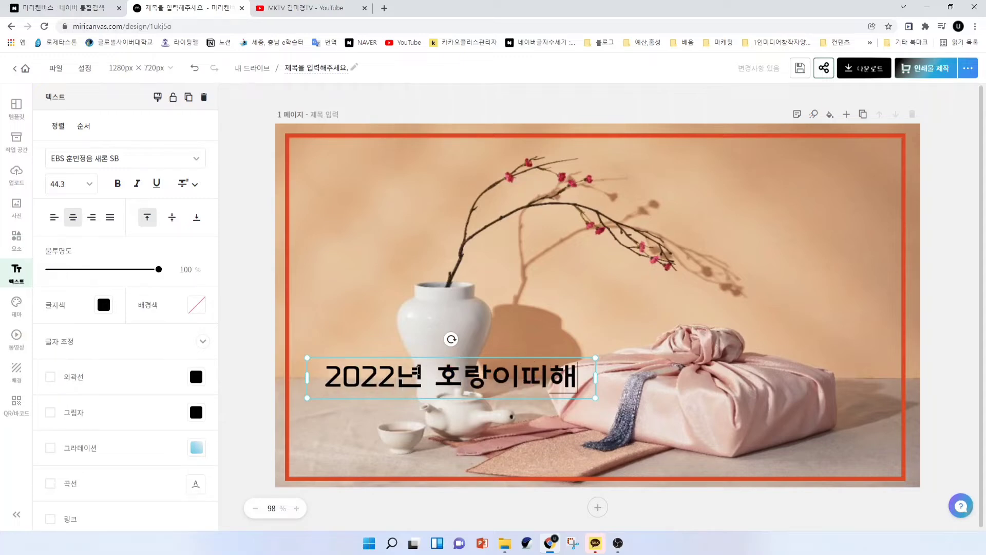
click(644, 392)
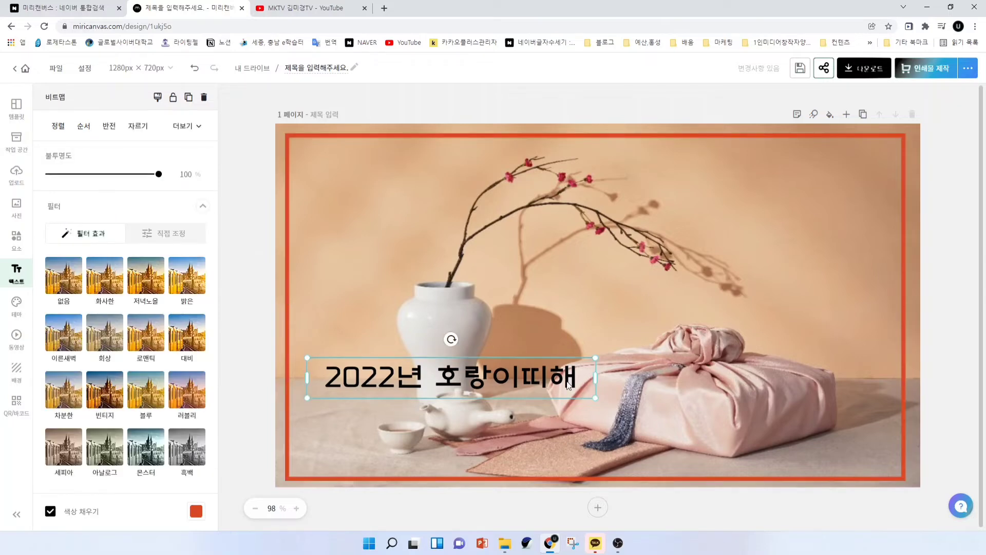
click(570, 386)
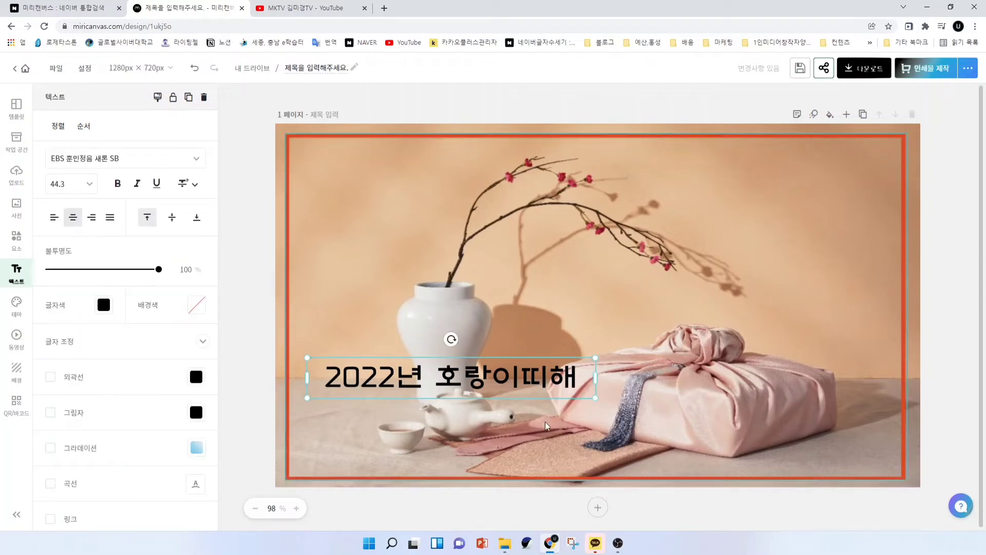
double_click(501, 390)
click(507, 417)
click(560, 384)
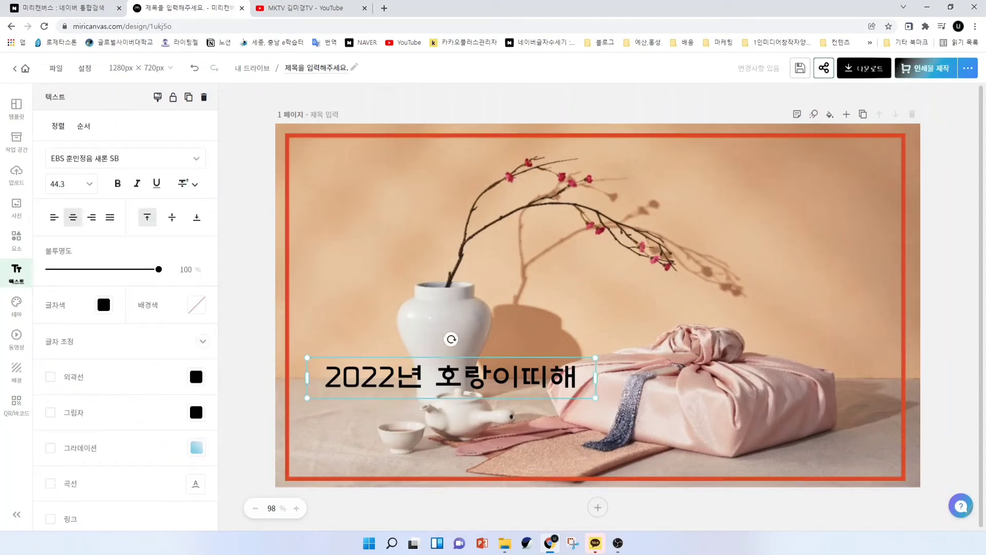
click(582, 381)
click(584, 383)
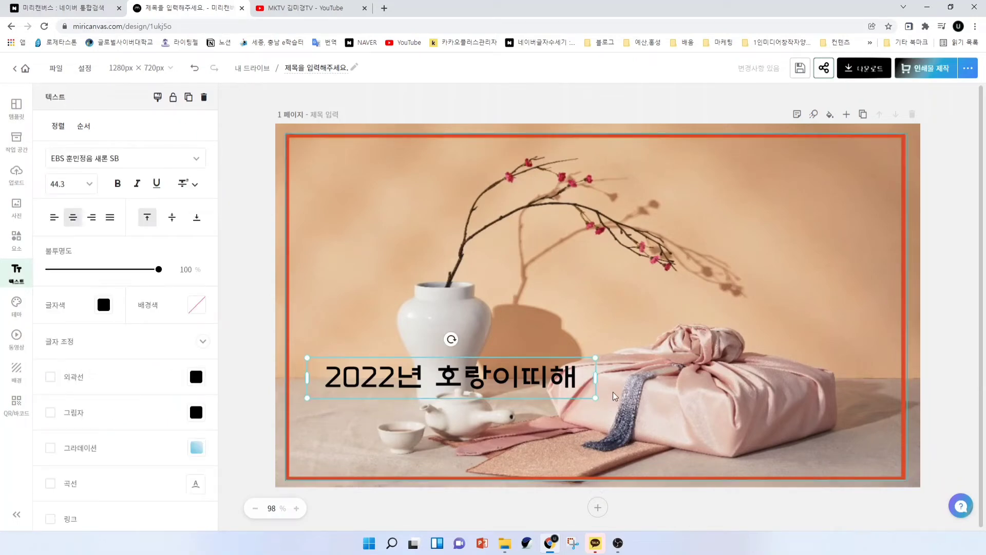
- Try duplicating the title text with the copy placed just below the original, and delete the copy
key(ctrl+d)
drag(524, 388, 565, 436)
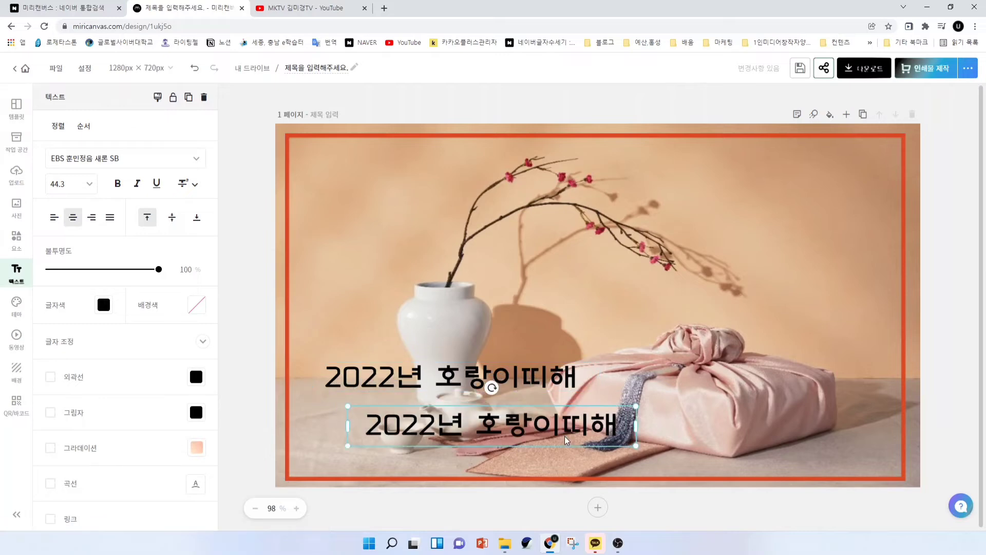
double_click(565, 437)
key(BackSpace)
click(595, 480)
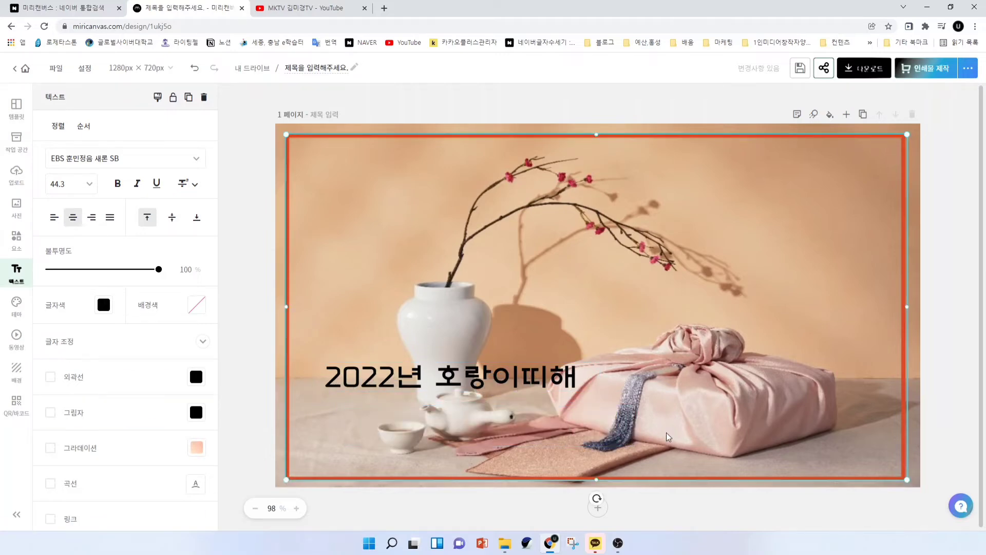
- Duplicate the "2022년 호랑이띠해" title and move the copy above the pink gift box in the photo
click(535, 380)
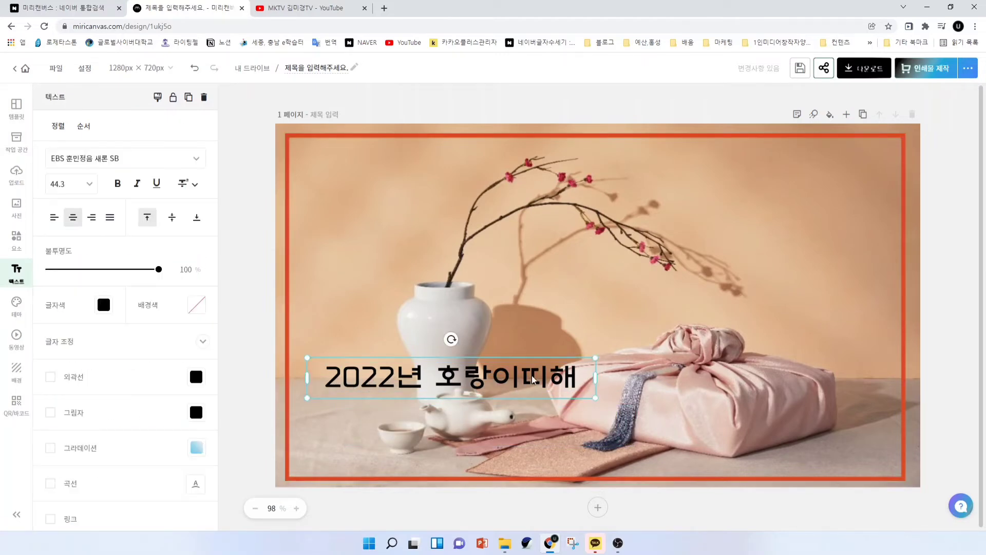
click(189, 97)
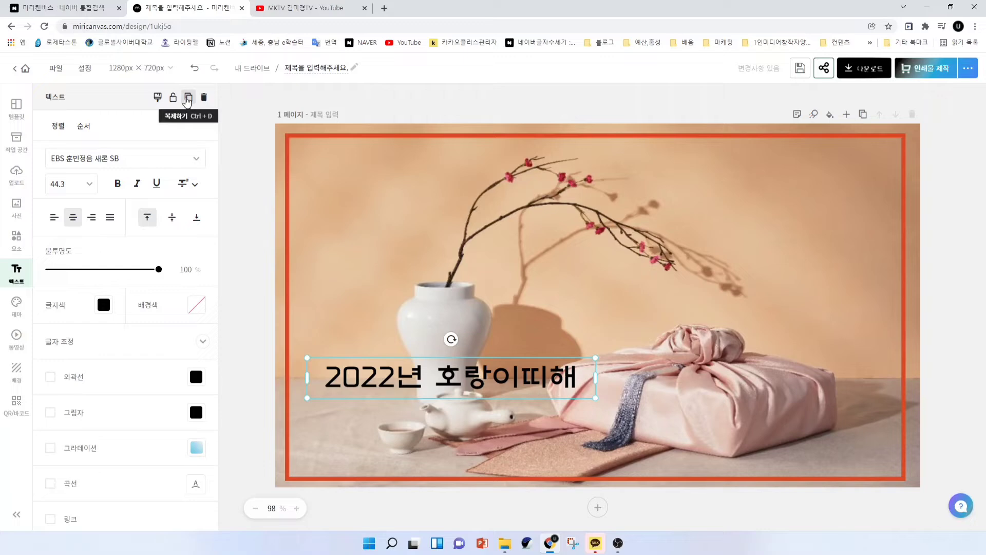
click(189, 97)
drag(438, 379, 442, 421)
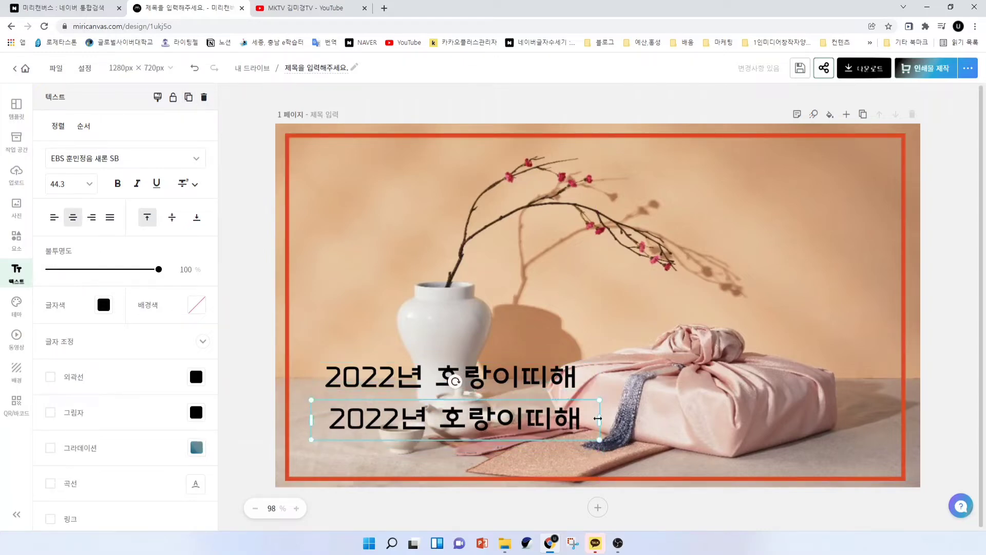
drag(552, 417, 733, 291)
- Add a second line "새해복 많이 받으세요" to the original title at the lower left of the photo
click(578, 383)
double_click(578, 382)
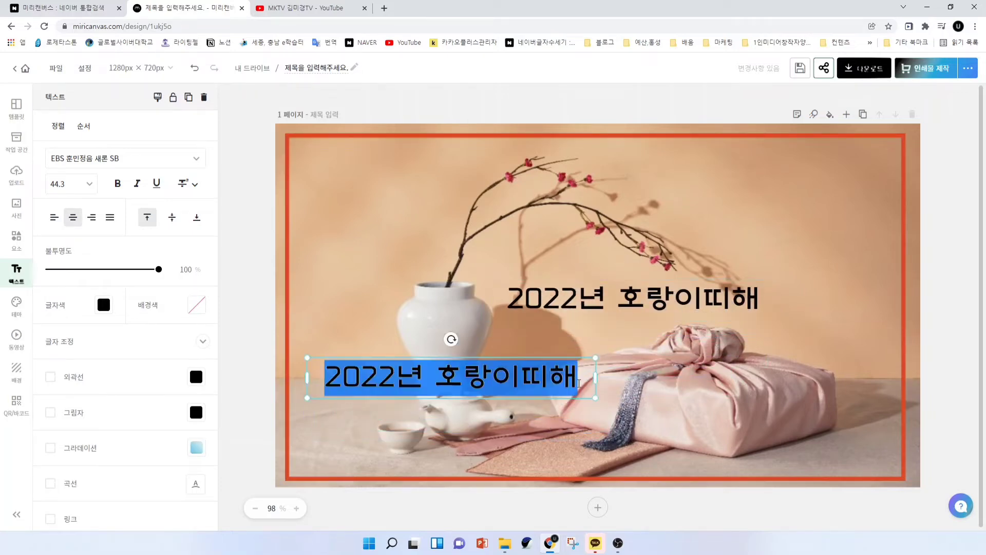
click(579, 382)
key(Return)
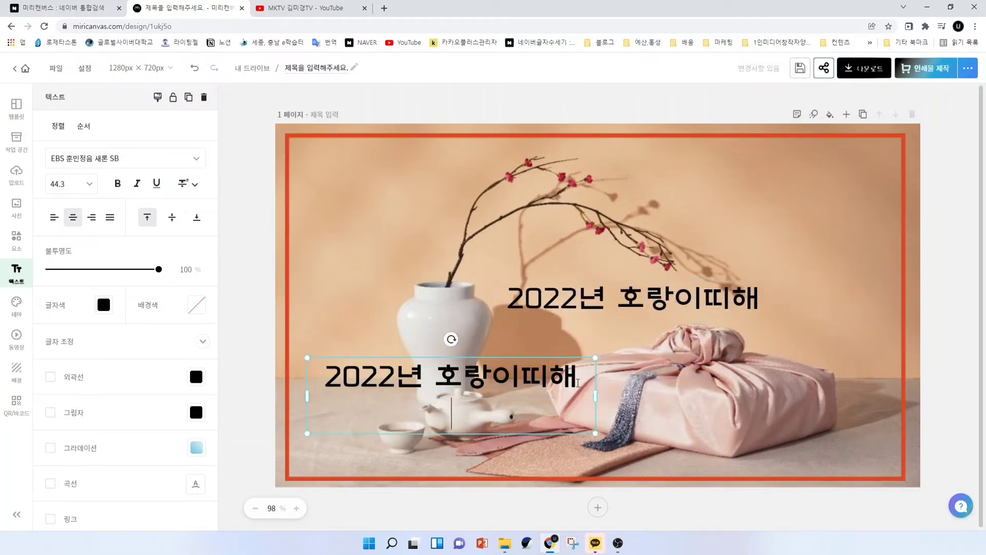
text(ㅅㅐ해복 많이 받)
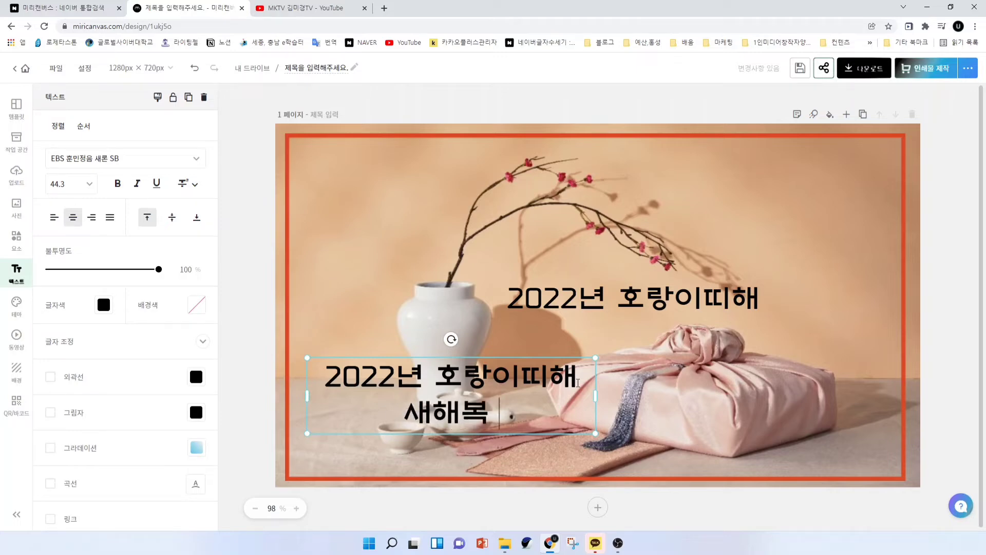
text(으세요)
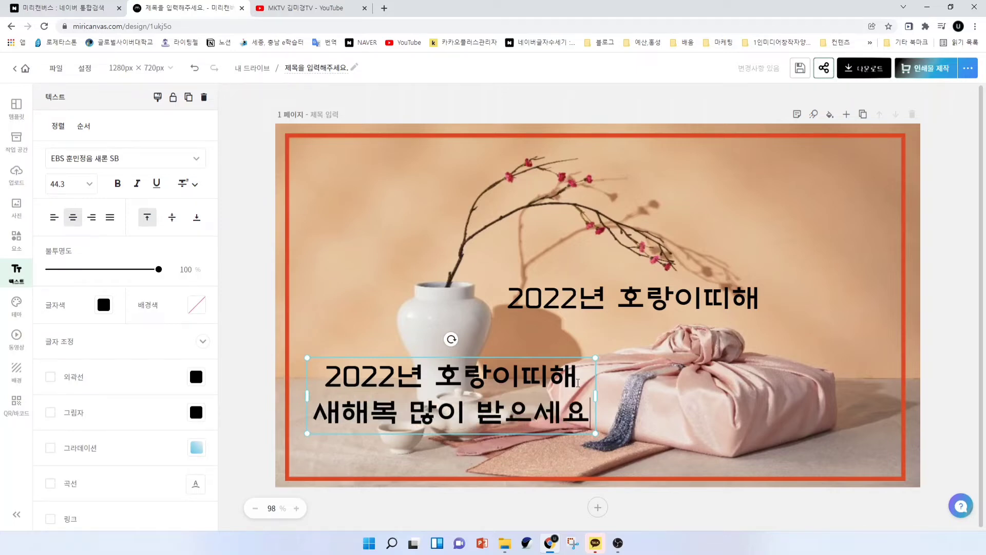
- Widen the two-line greeting's text box and space its second line as "새해 복 많이 받으세요"
click(724, 428)
click(548, 399)
drag(595, 395, 654, 399)
- Try the center, right and justified alignments on the whole two-line greeting and settle on left alignment
double_click(484, 429)
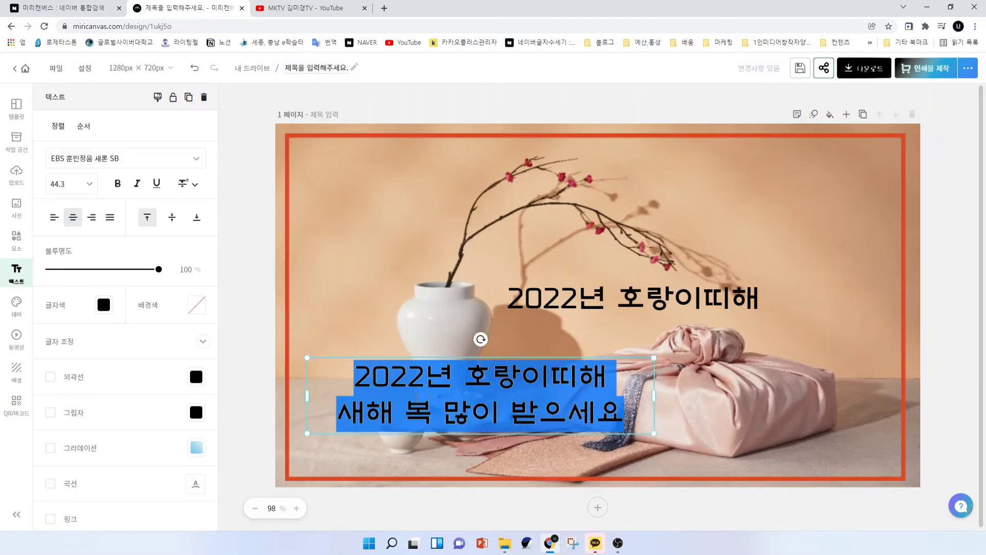
click(51, 220)
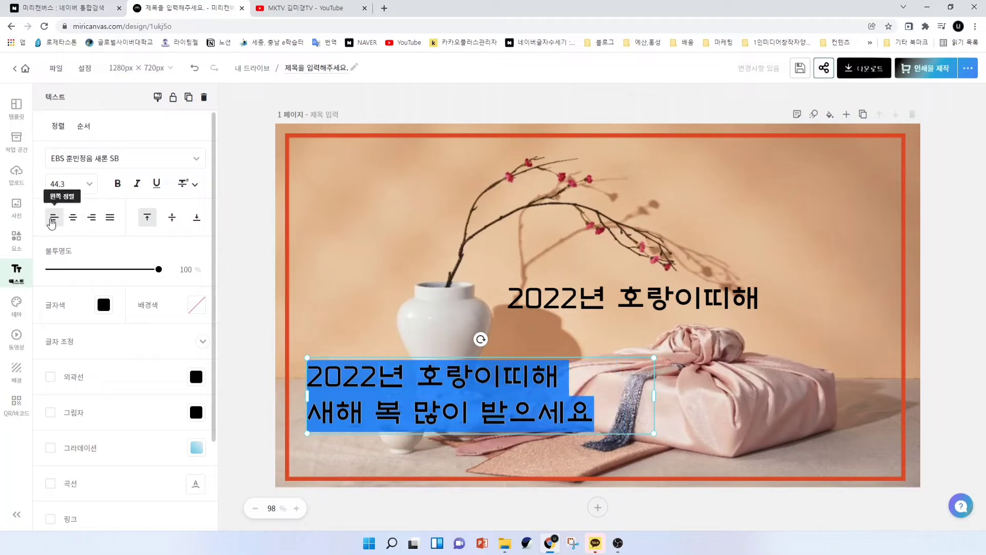
click(73, 220)
click(91, 220)
click(109, 218)
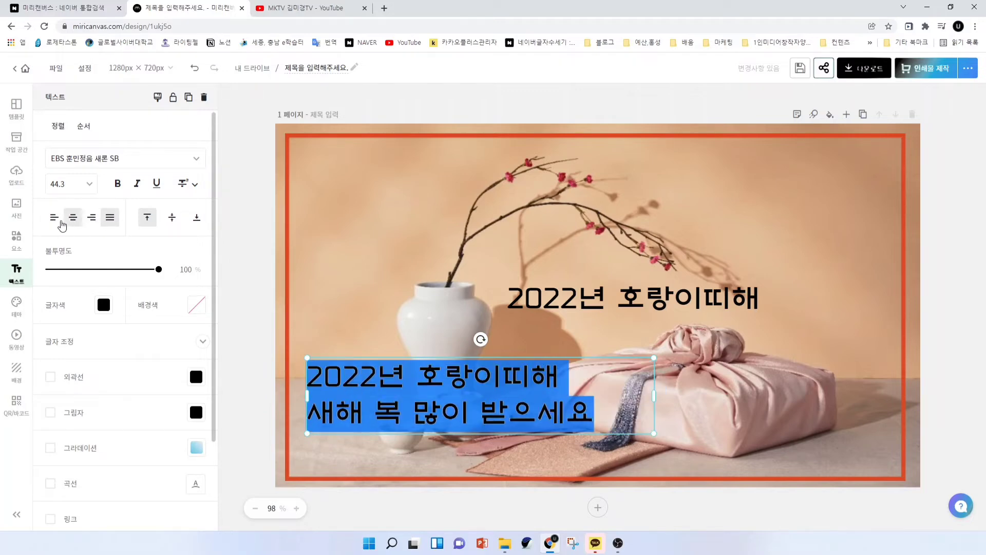
click(54, 219)
click(533, 369)
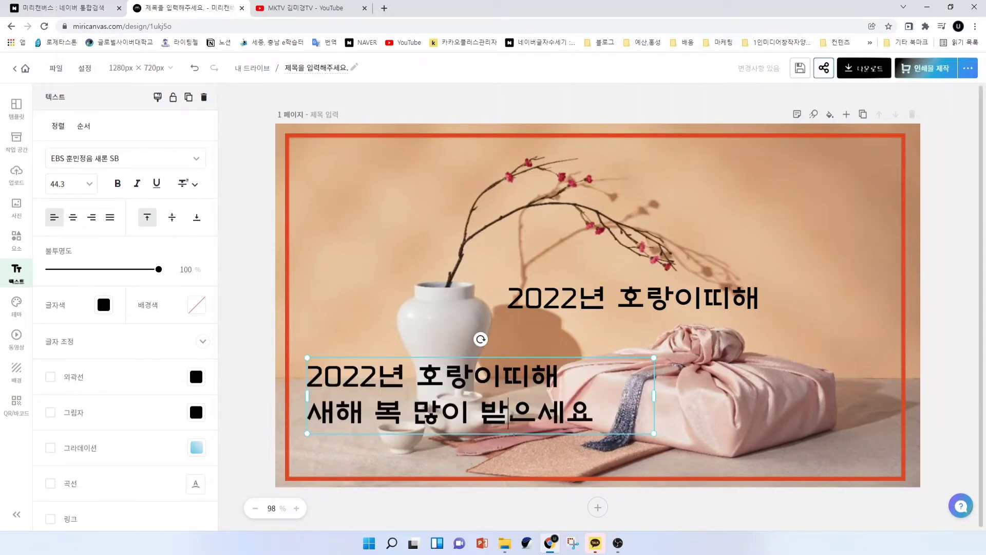
- Delete the duplicate "2022년 호랑이띠해" title above the pink gift box
click(615, 309)
key(Delete)
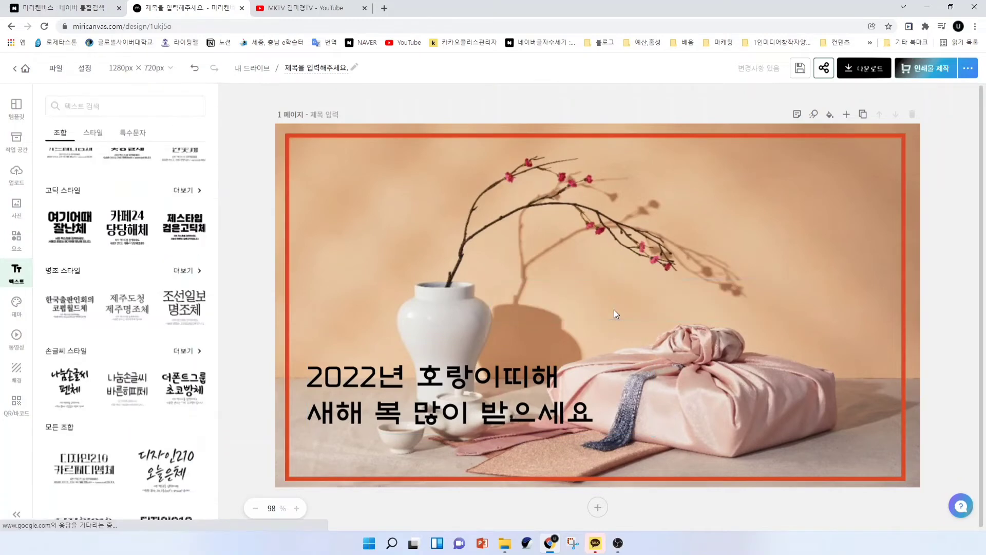
click(473, 376)
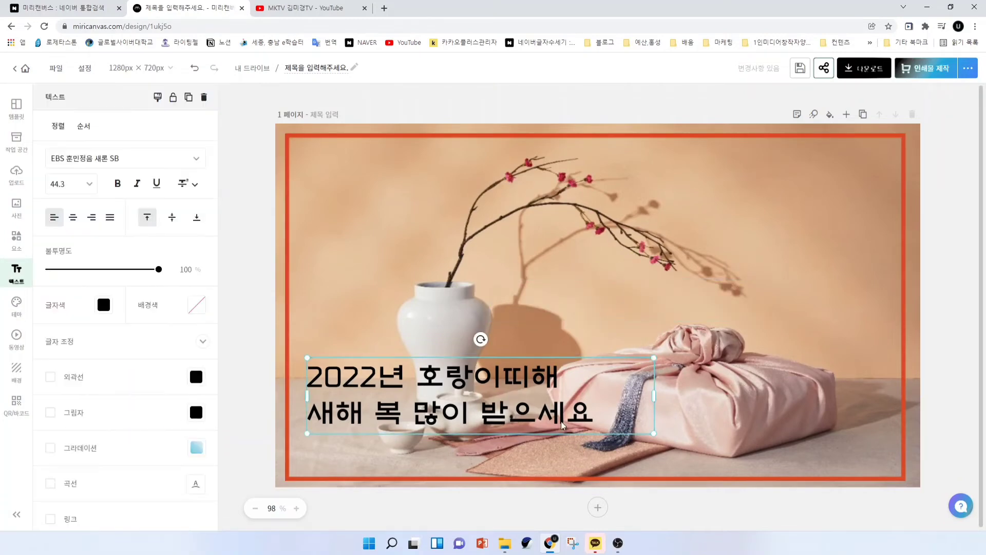
click(767, 414)
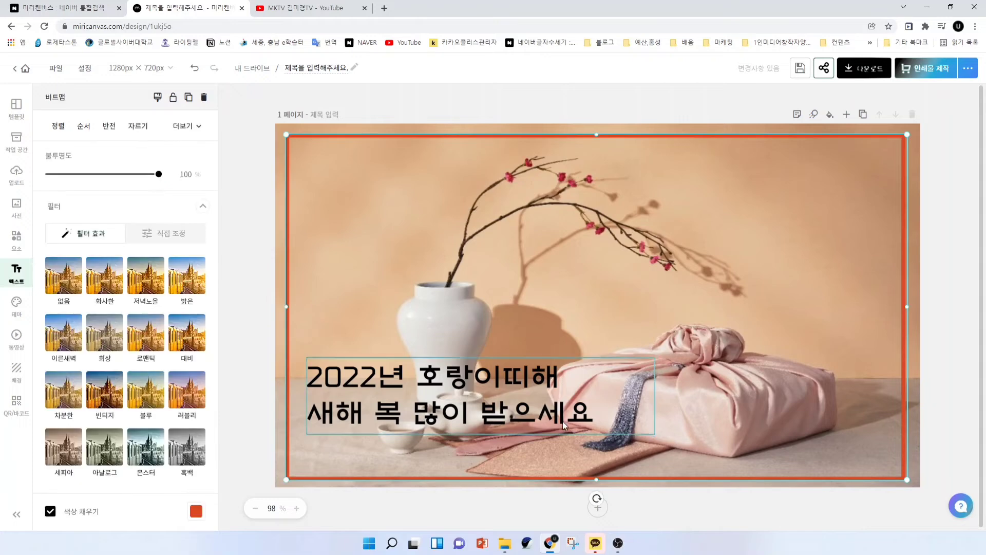
- Try the HS두꺼비체 font on the two-line greeting
click(563, 422)
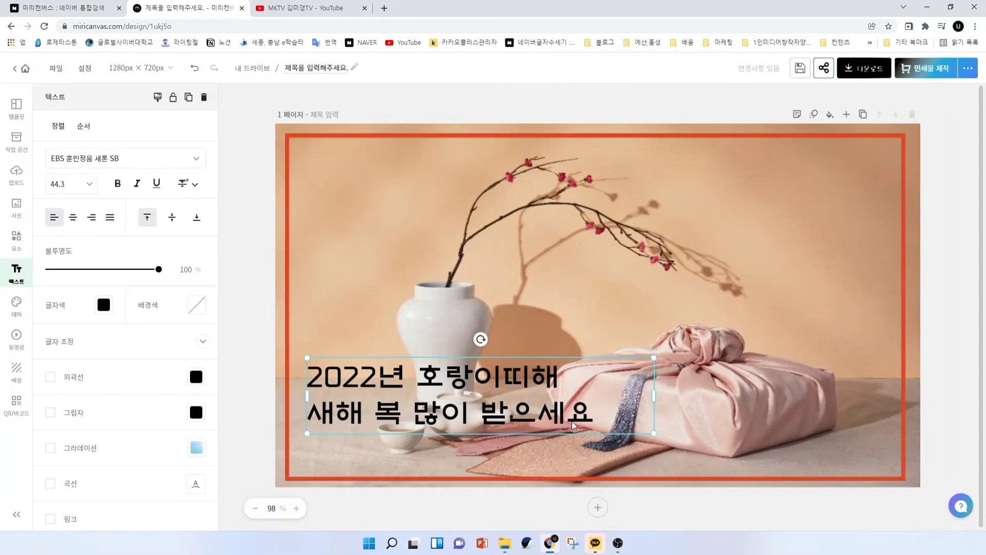
click(194, 159)
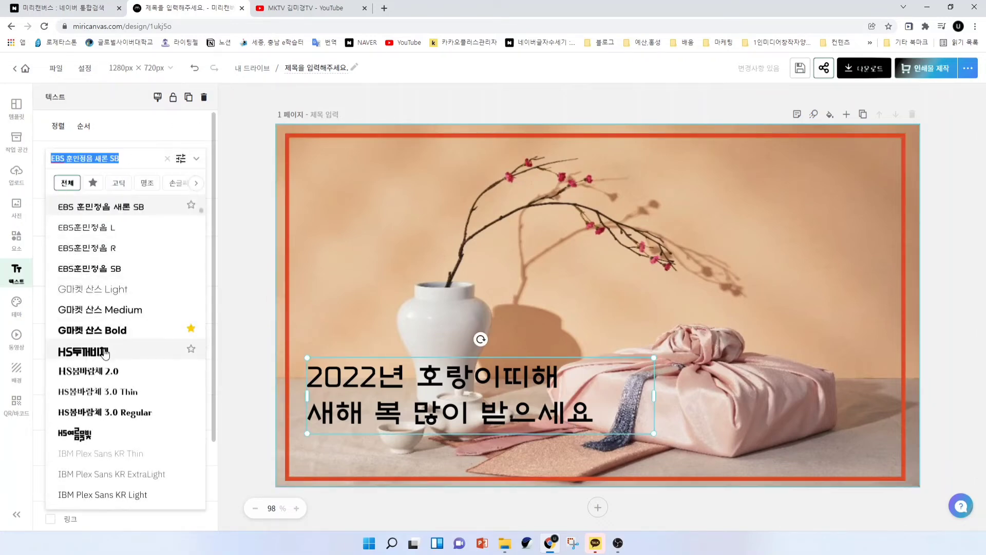
click(105, 353)
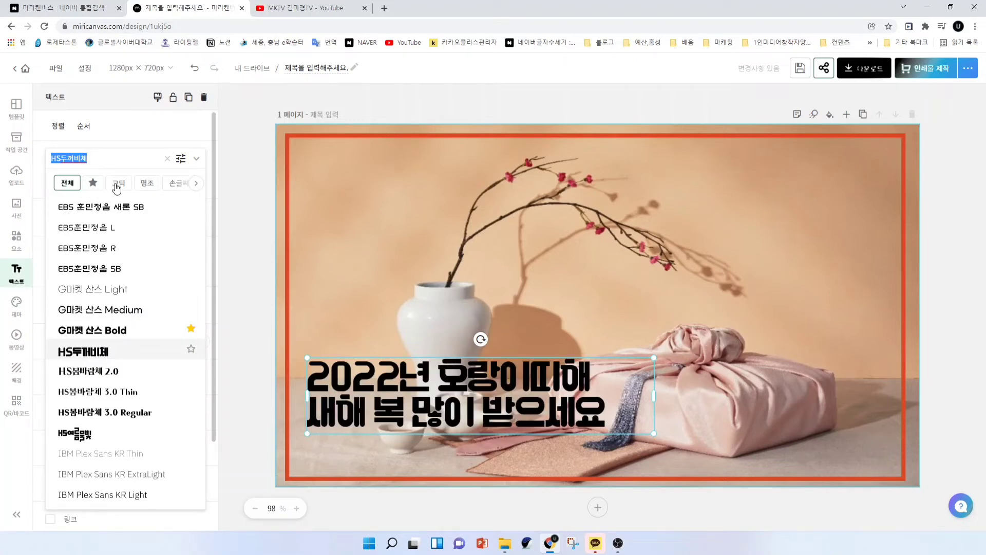
- Set the greeting's font to 경기천년바탕 Bold from the 명조 font category
scroll(117, 190, up, 5)
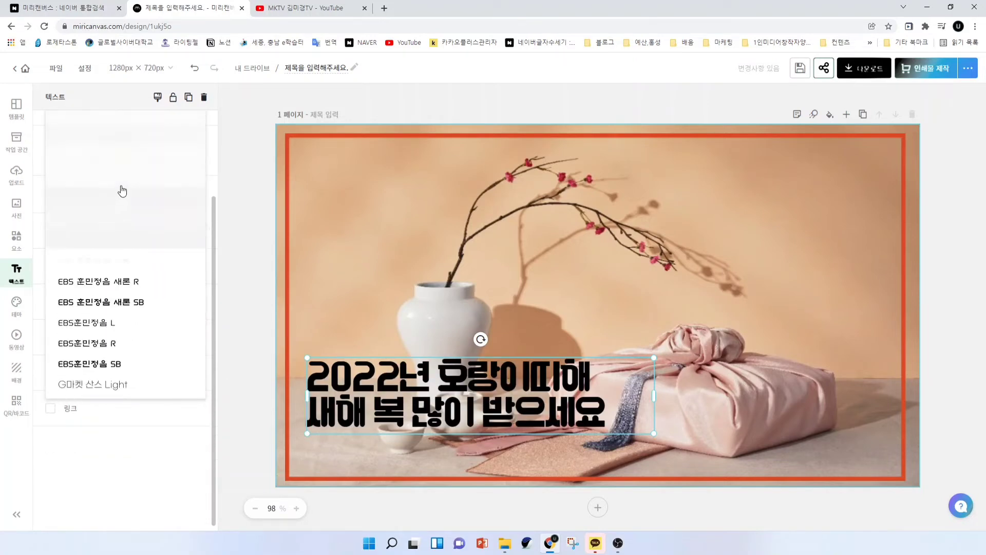
scroll(94, 222, up, 3)
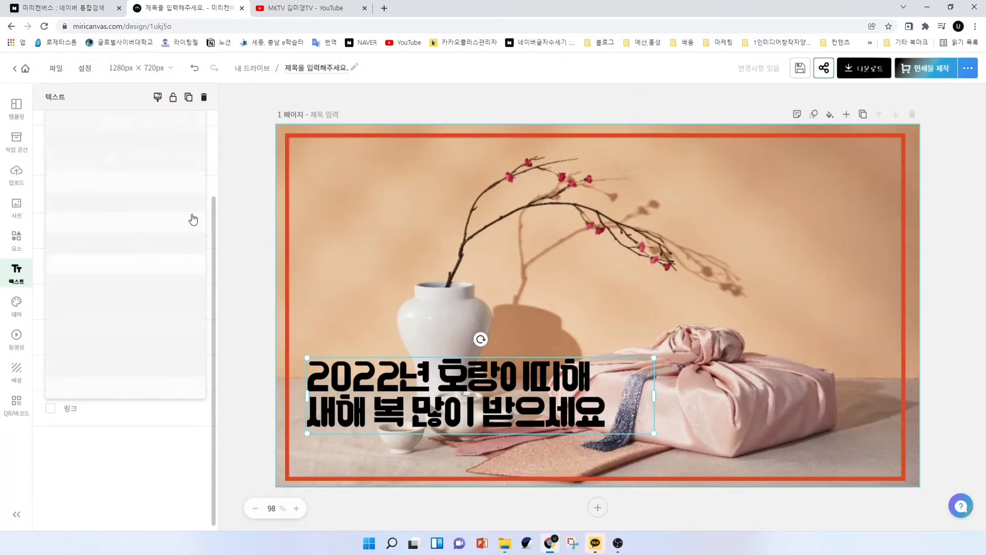
scroll(85, 220, up, 2)
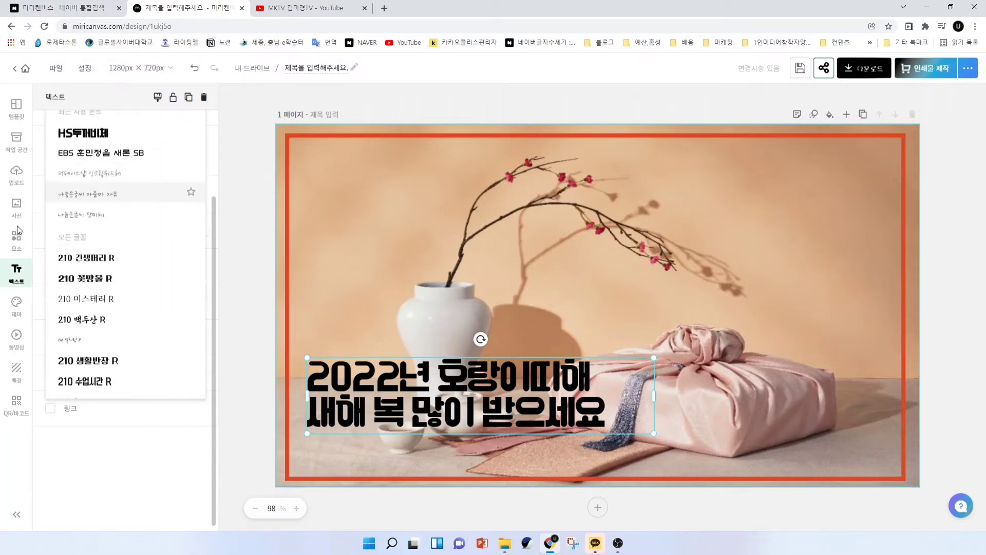
scroll(85, 221, up, 2)
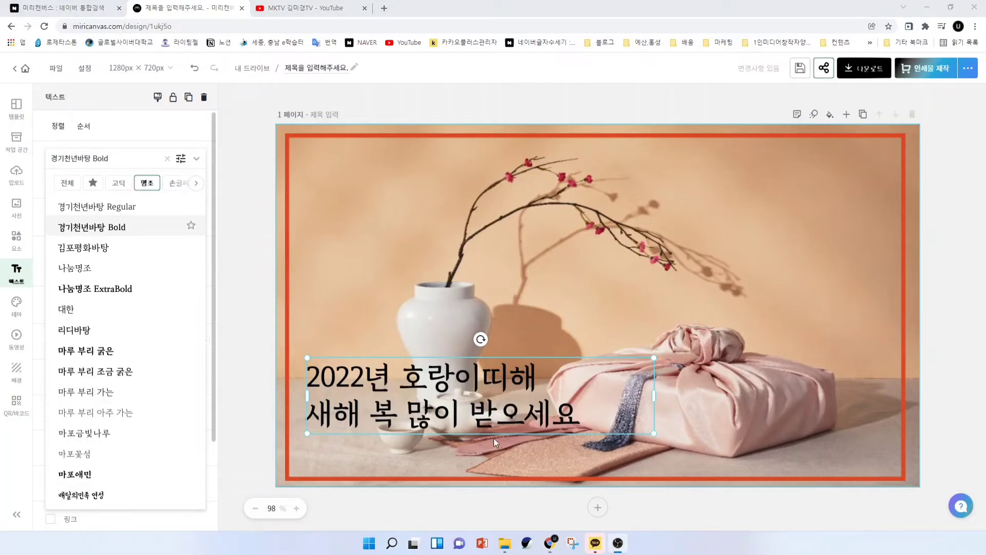
click(251, 415)
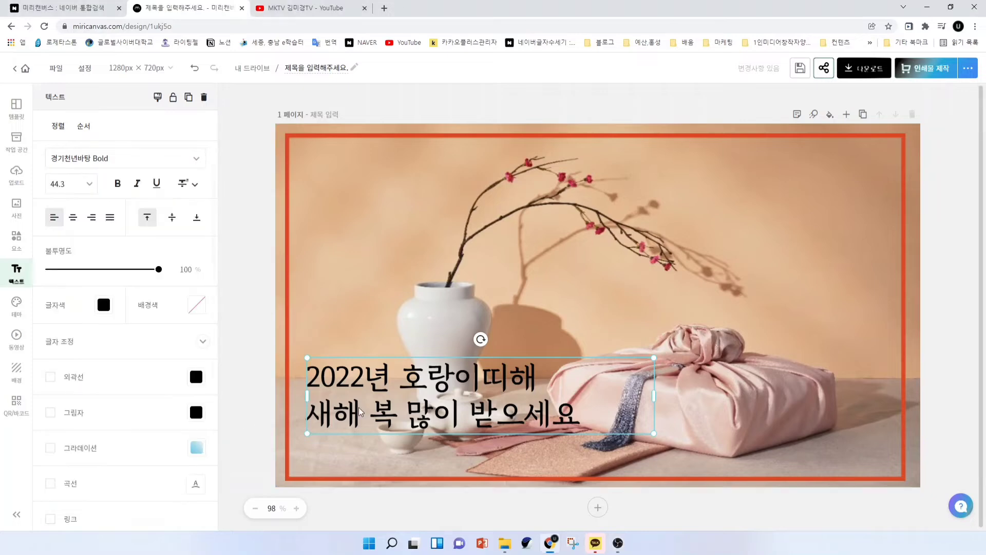
click(296, 417)
click(396, 399)
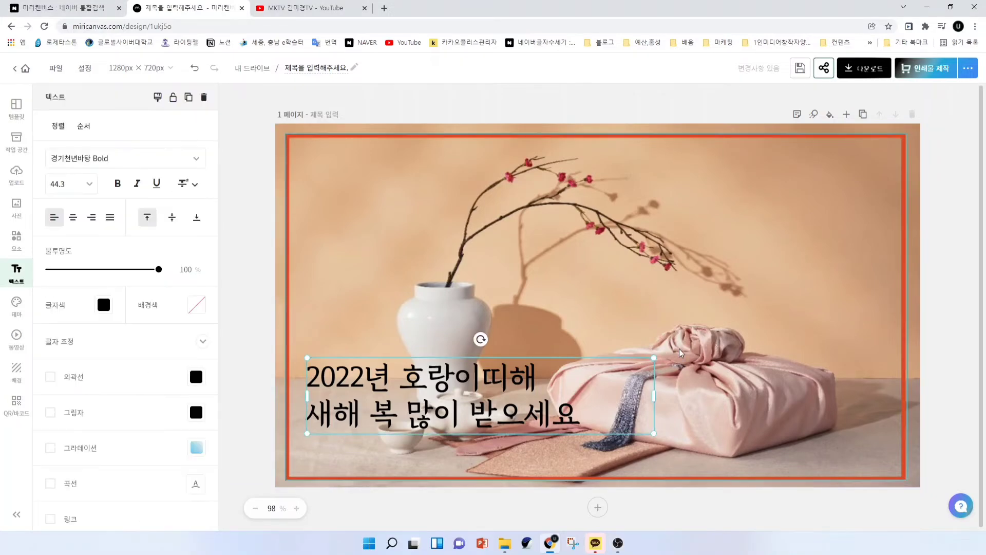
- Enlarge the greeting's text box toward the gift box and set its font size to 72
drag(658, 356, 811, 329)
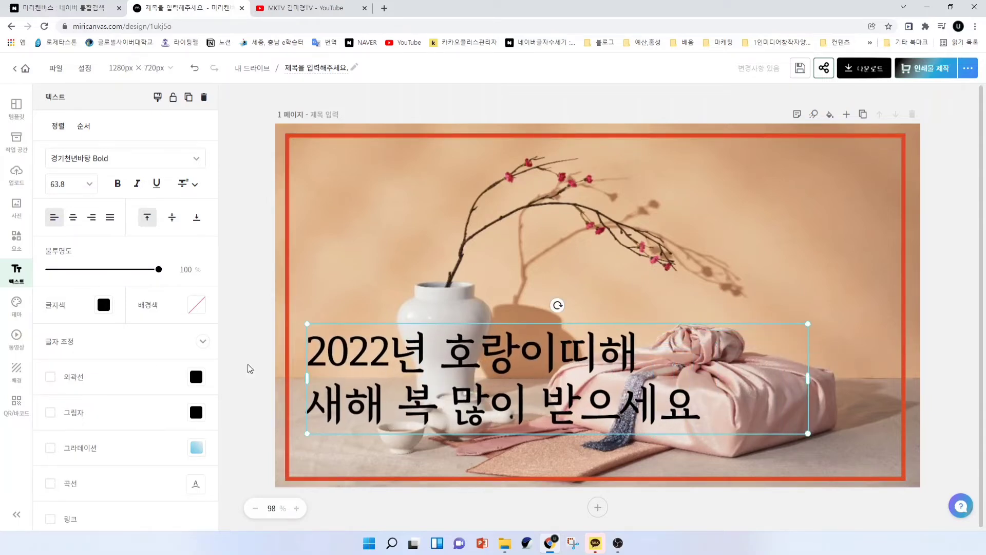
click(69, 185)
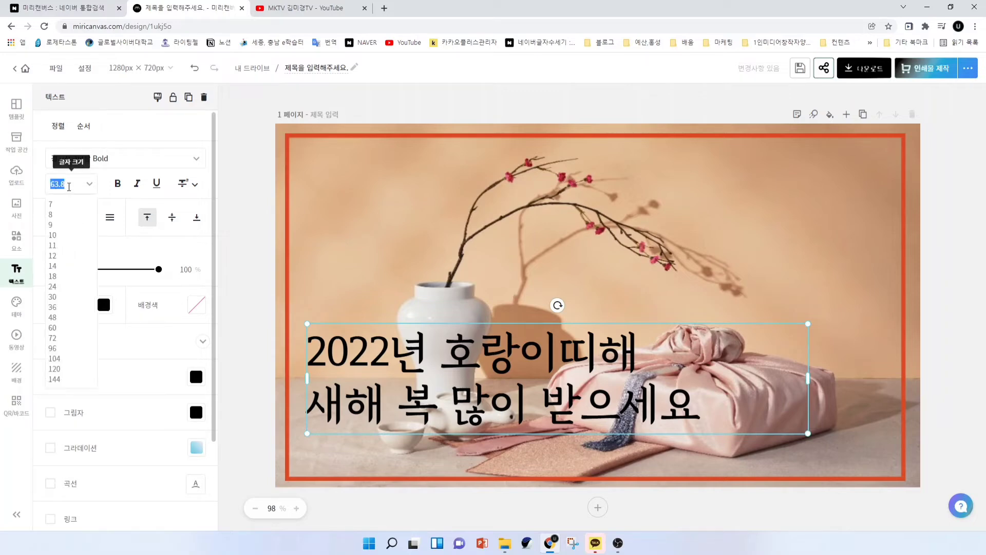
click(53, 338)
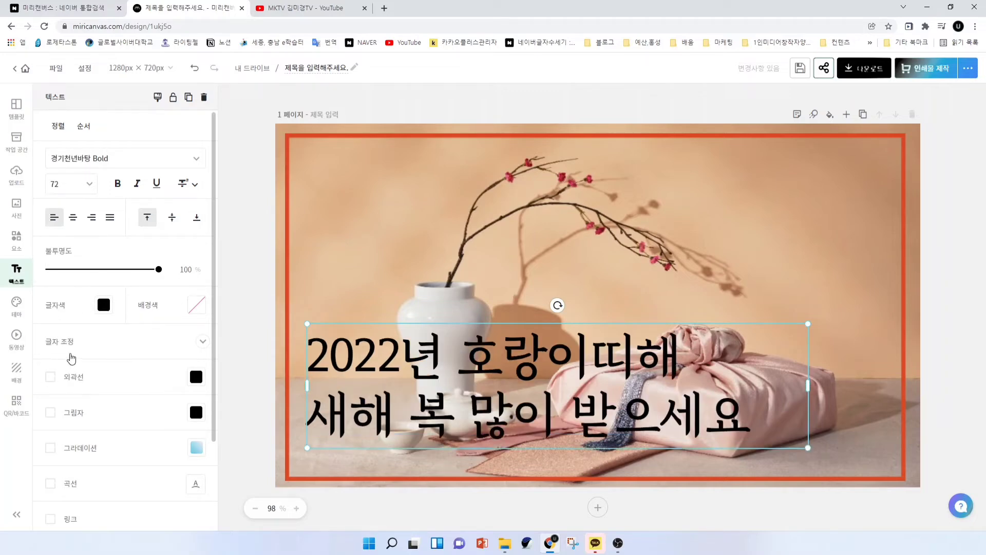
click(92, 185)
click(56, 338)
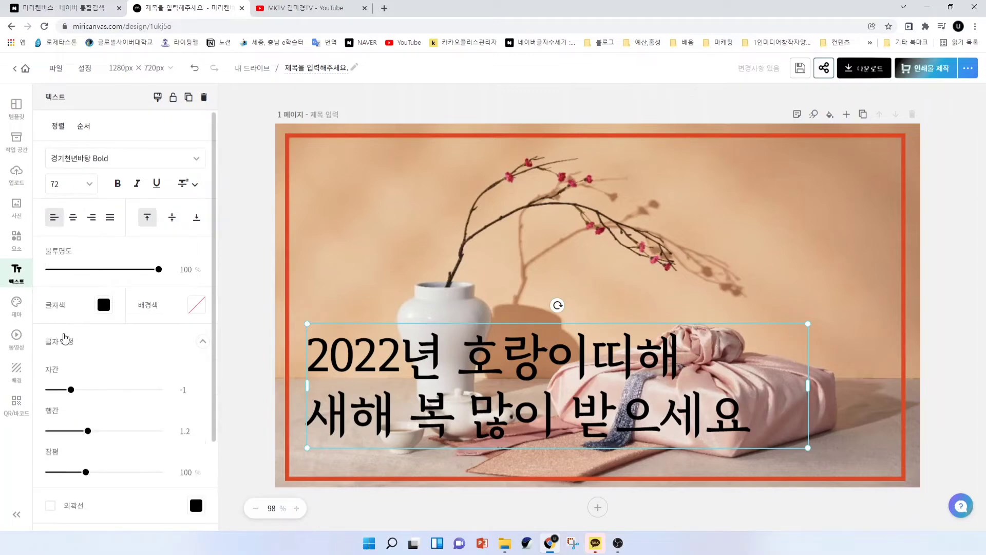
- Scale the greeting down to a font size of about 52.9 and move it to the upper right of the photo
drag(809, 449, 674, 414)
drag(517, 407, 603, 232)
drag(773, 225, 766, 239)
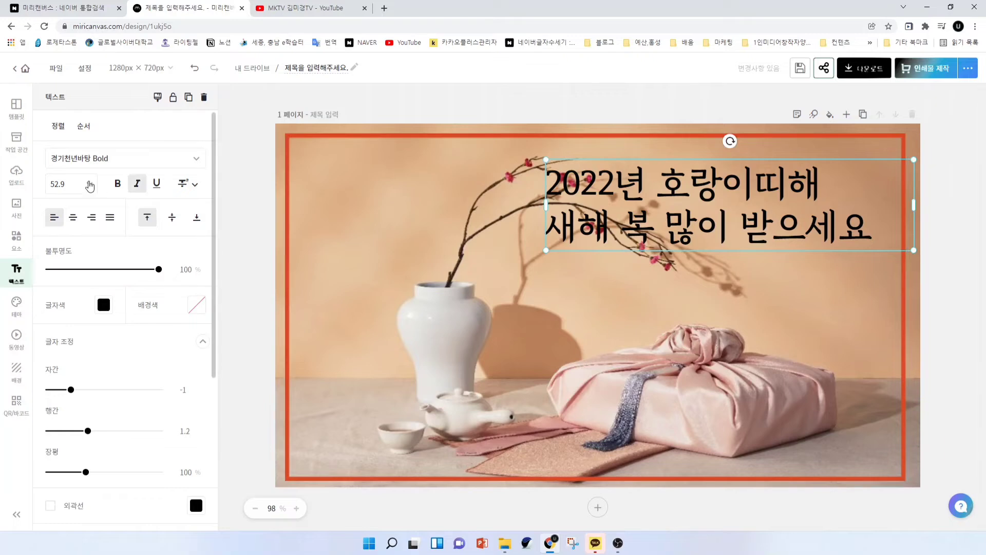
- Right-align the greeting text and shift it just inside the right edge of the red-orange frame
click(98, 220)
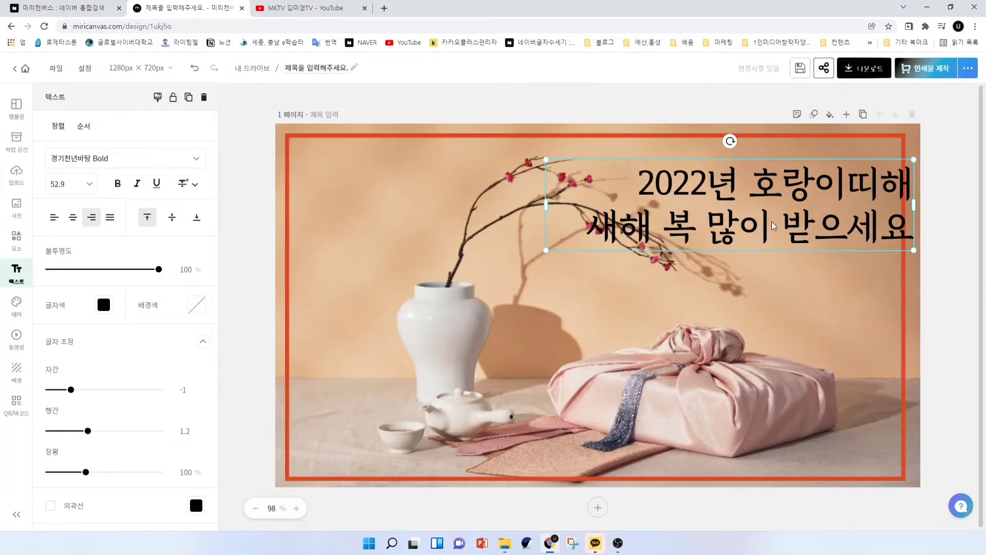
drag(772, 221, 748, 221)
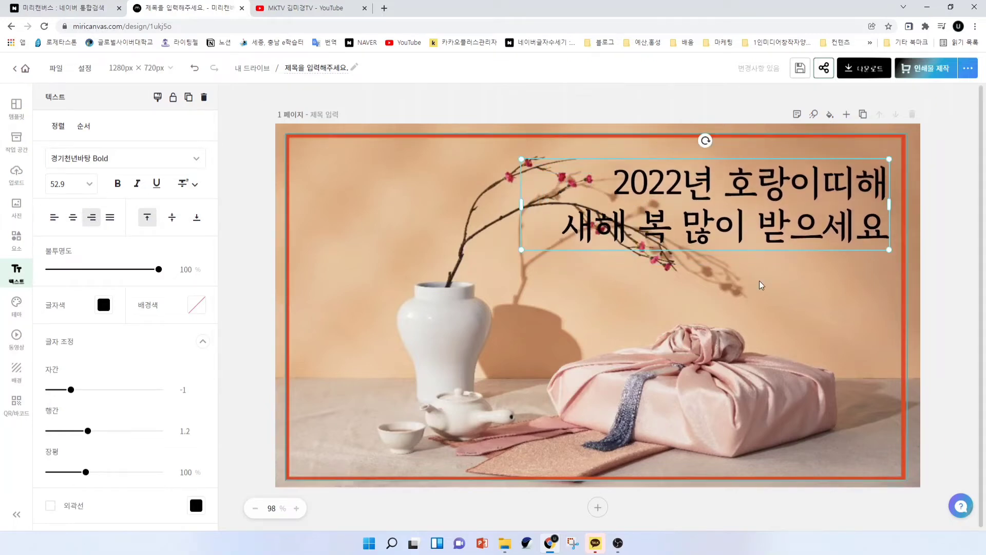
double_click(667, 218)
click(764, 267)
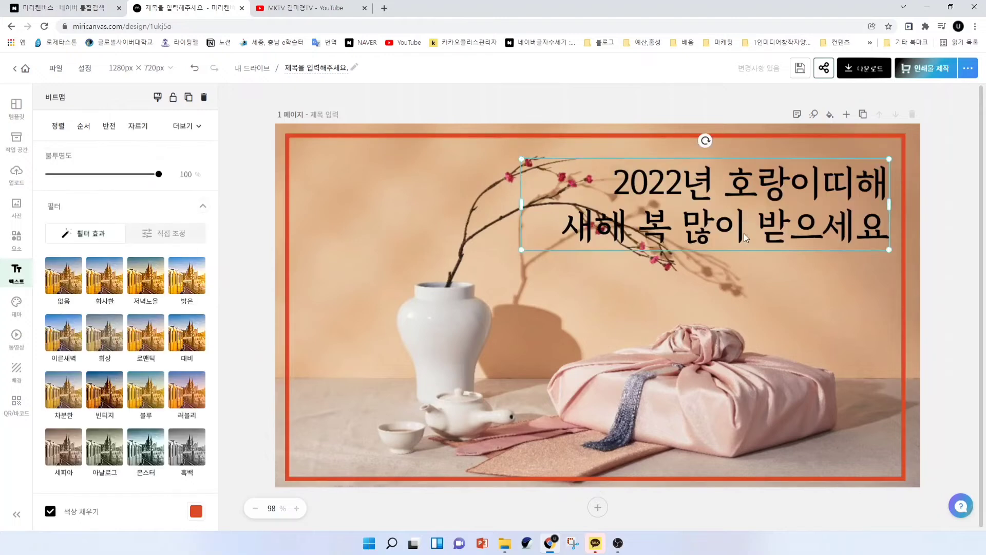
- Move the greeting to the lower left of the photo, left-align it and place it just inside the frame
drag(744, 233, 516, 222)
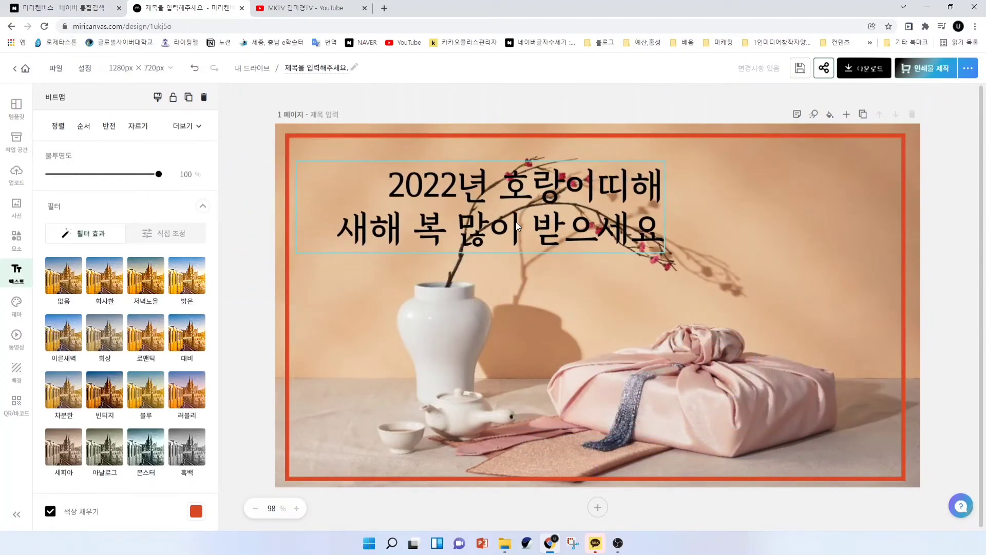
click(798, 367)
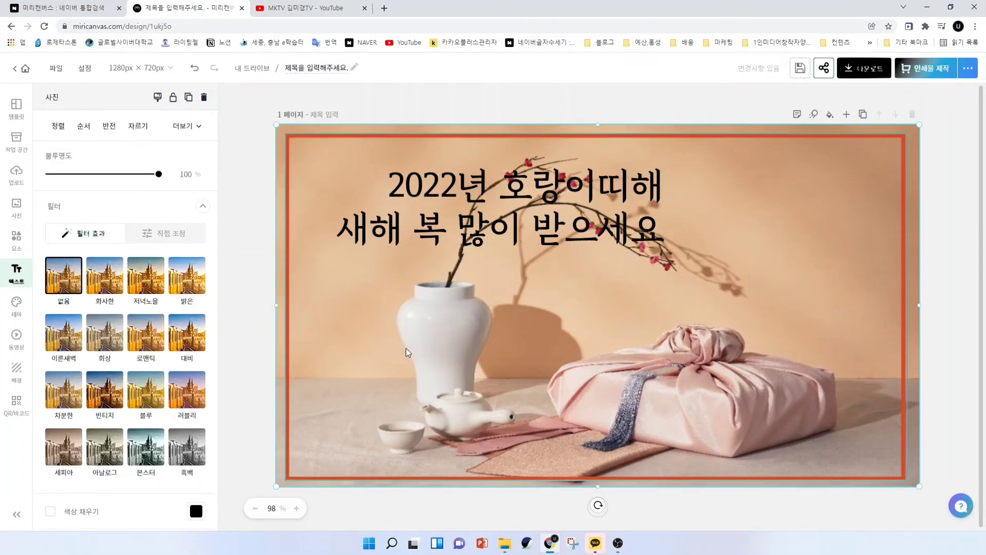
drag(452, 238, 437, 452)
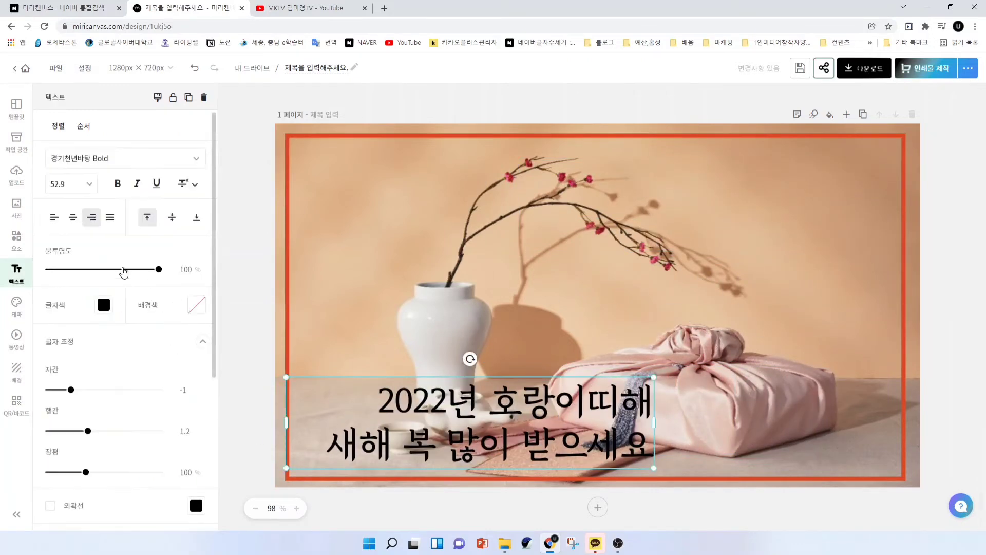
click(59, 223)
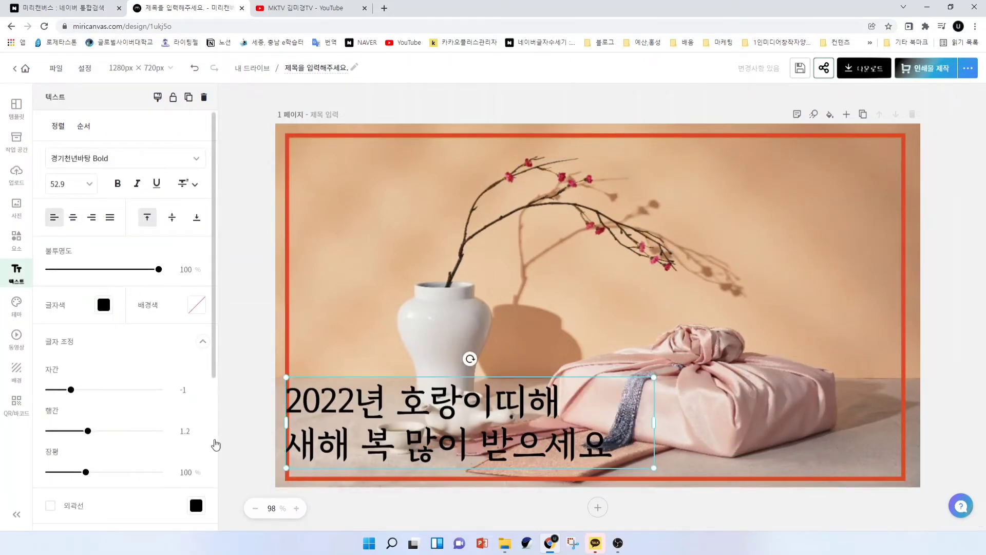
click(246, 442)
drag(352, 430, 380, 427)
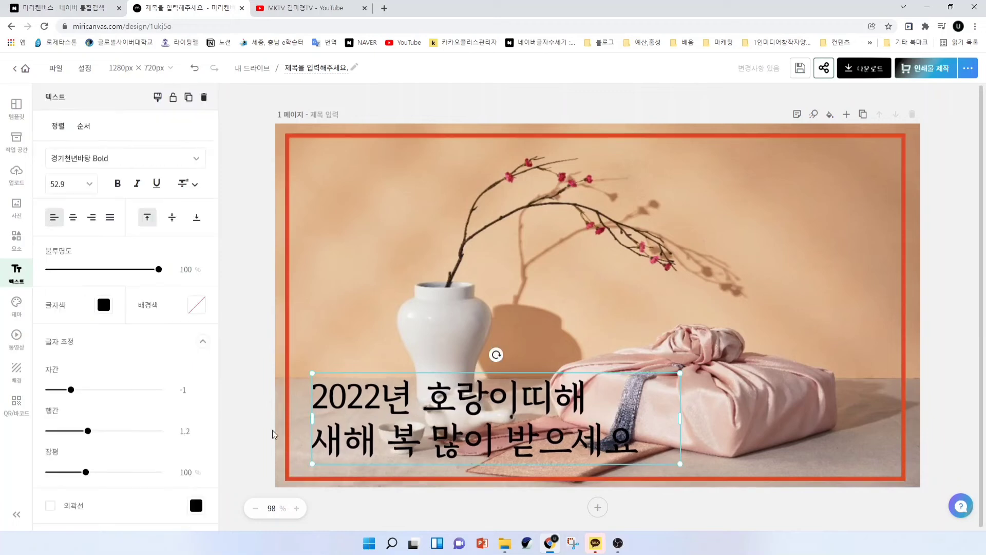
- Compare the greeting text with and without bold, and leave bold applied
click(245, 429)
click(354, 433)
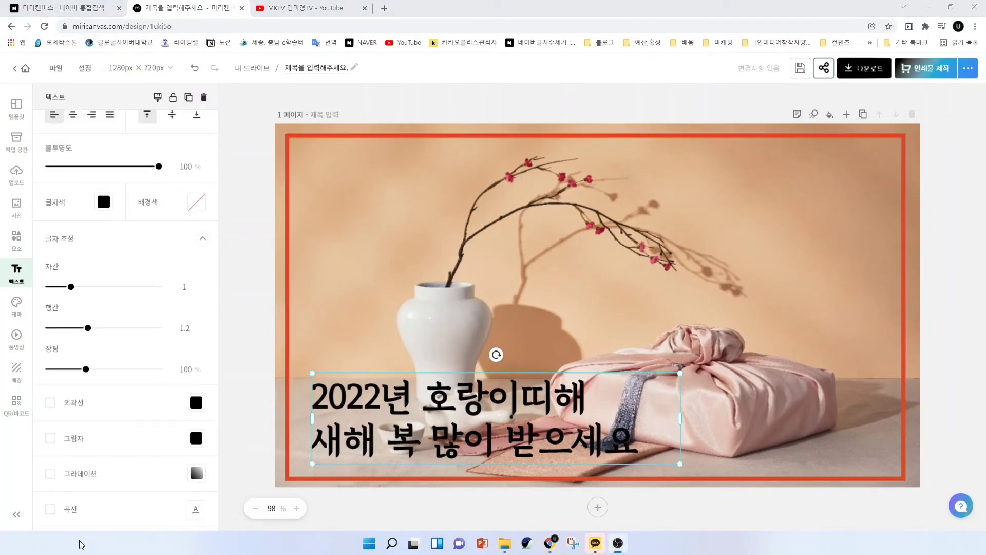
scroll(127, 414, up, 2)
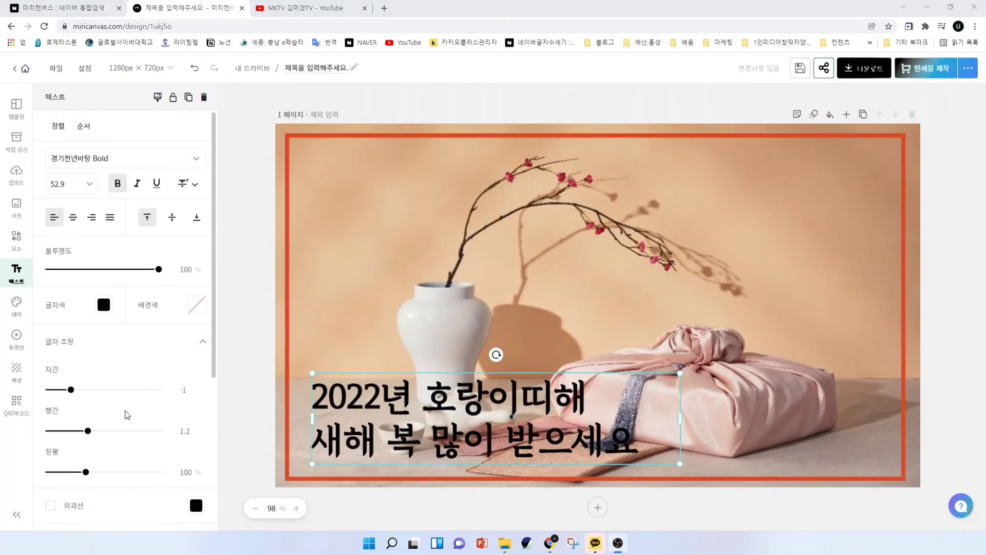
click(116, 187)
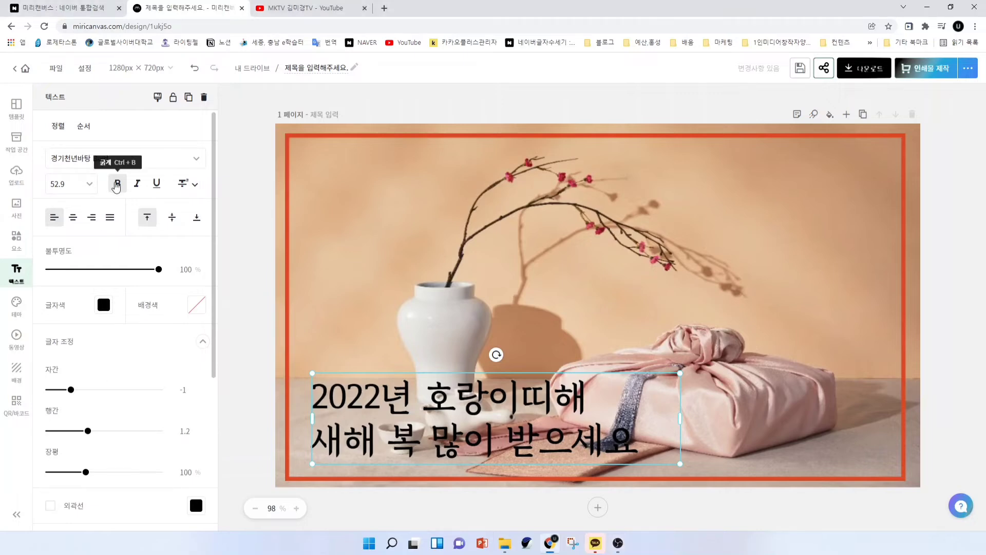
click(116, 187)
- Try italic and underline on the greeting text, removing each style again
click(142, 185)
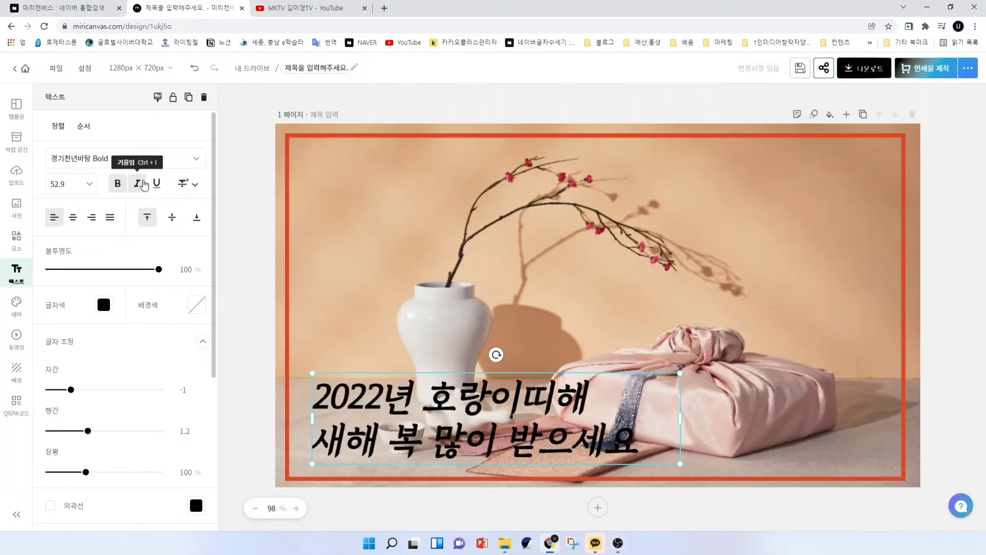
click(143, 185)
click(164, 190)
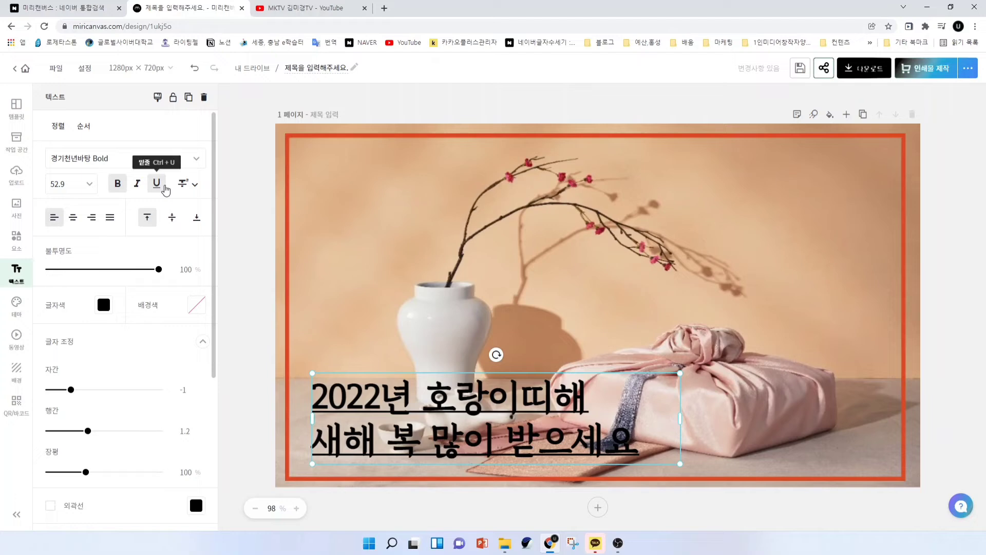
click(164, 189)
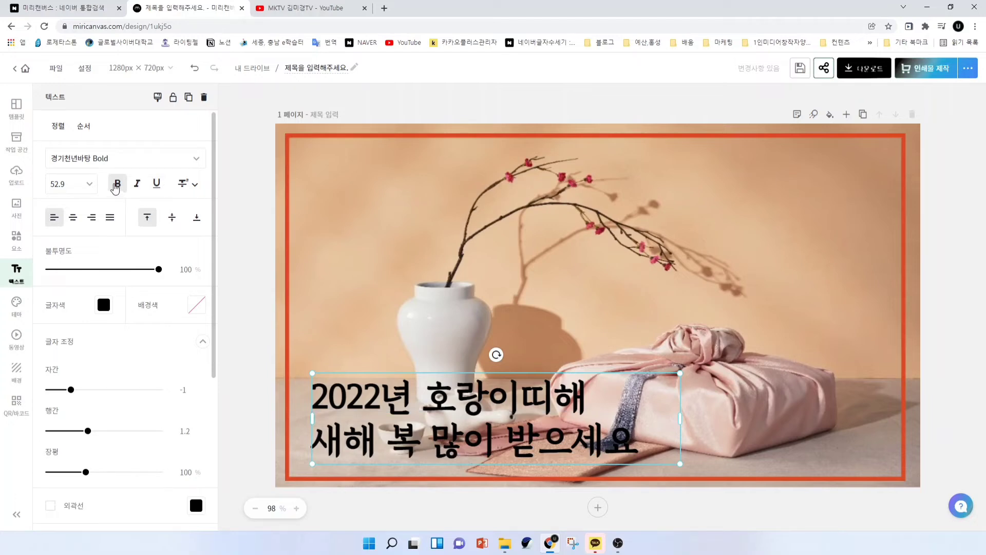
- Toggle bold off and on for the greeting text, and try a black outline on it, removing the outline again
click(116, 186)
click(116, 186)
scroll(137, 363, down, 3)
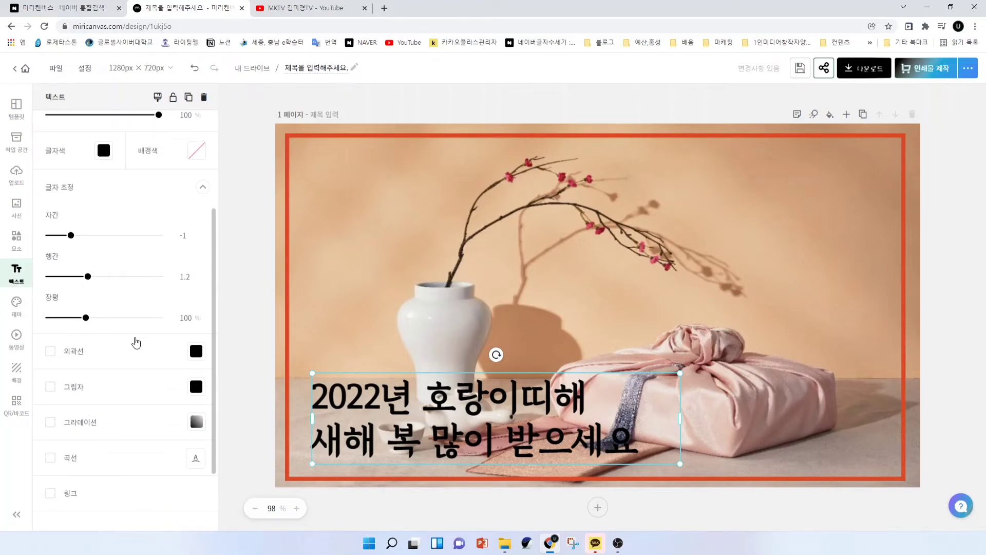
scroll(137, 343, down, 2)
click(50, 267)
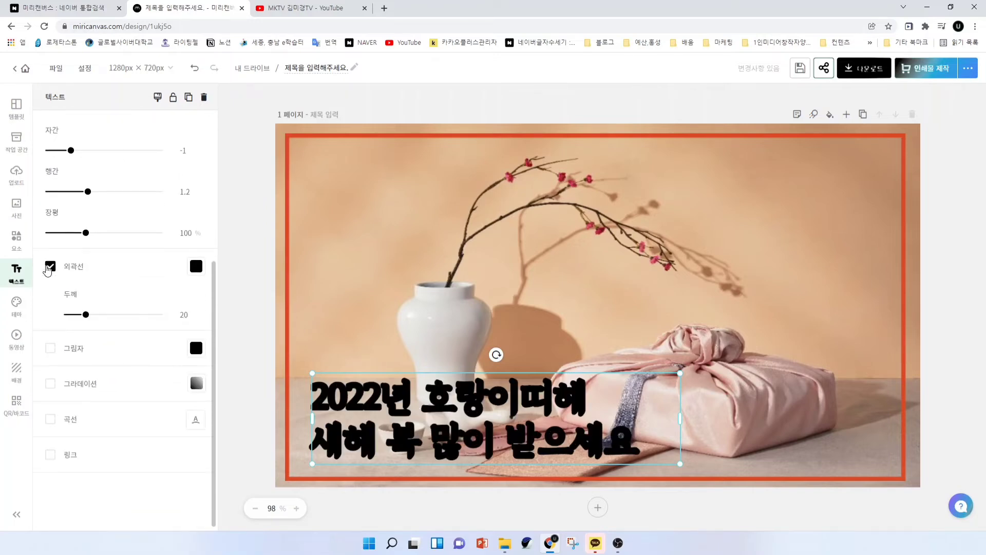
click(48, 267)
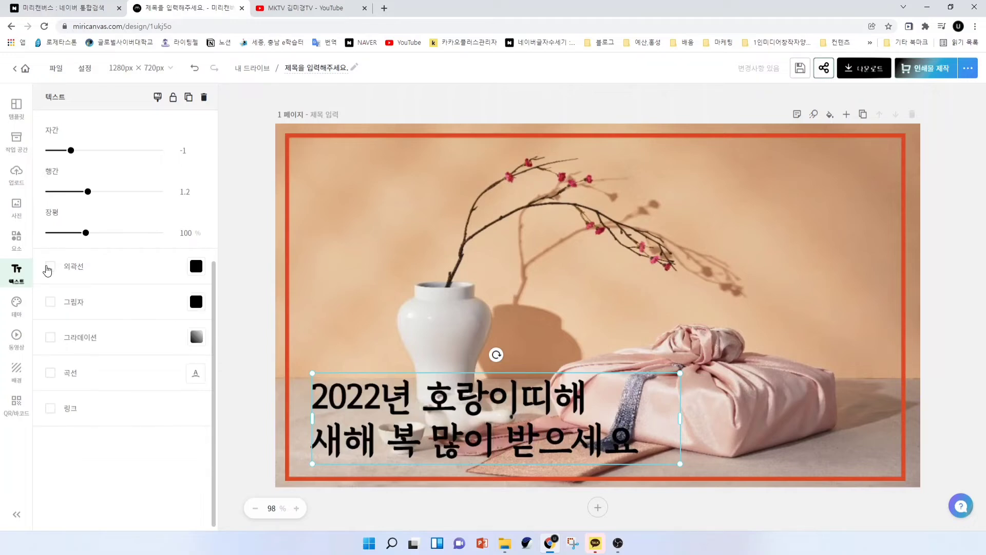
- Give the greeting text a white (#FFFFFF) outline with thickness 66
click(194, 267)
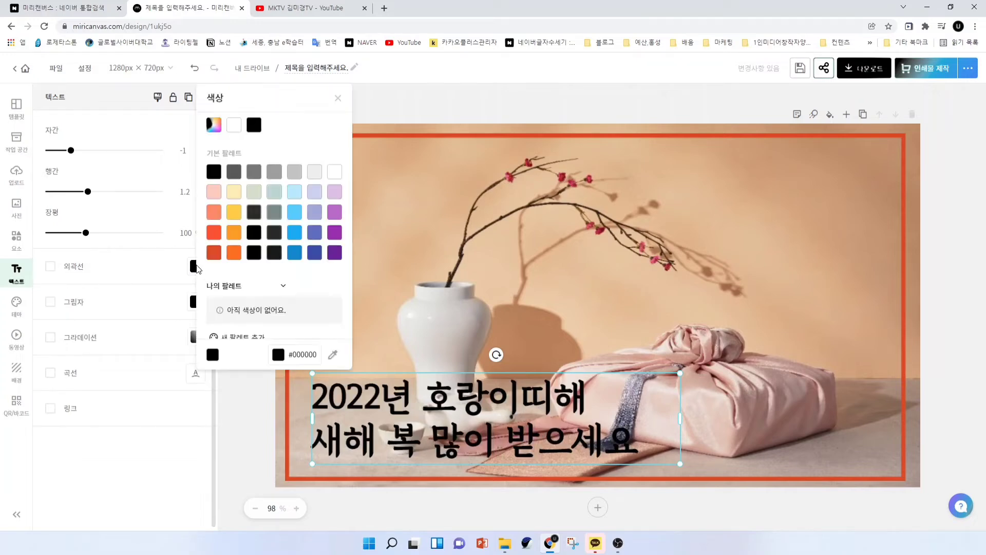
click(335, 172)
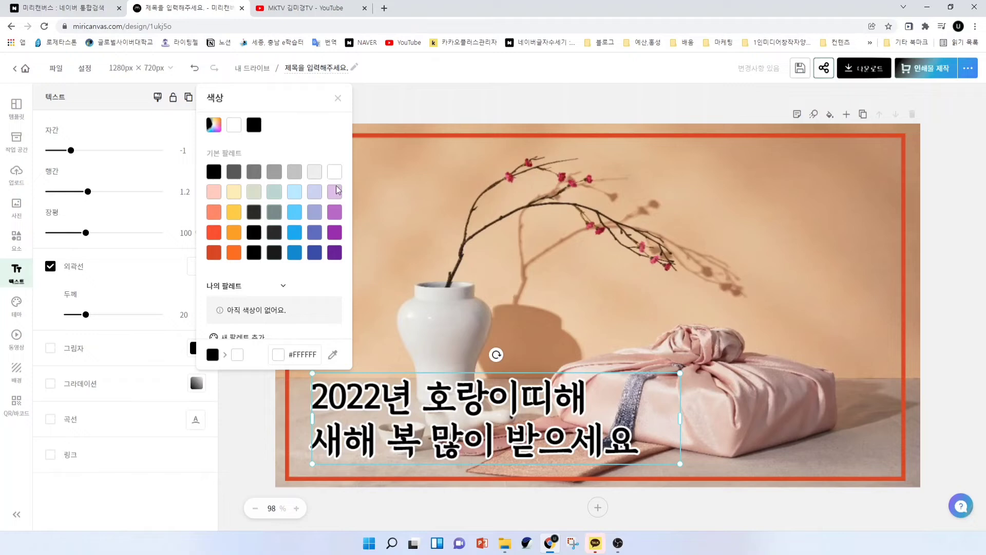
click(86, 315)
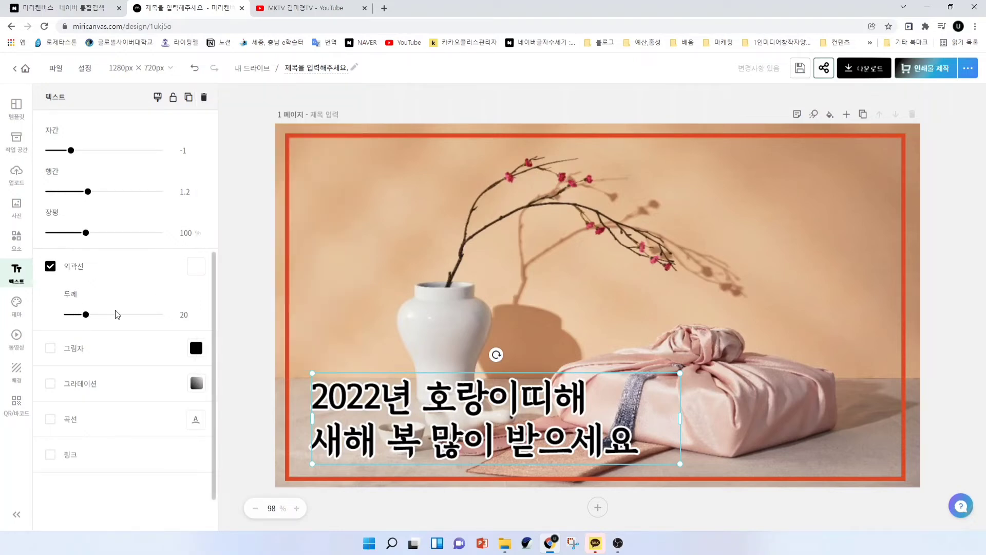
click(117, 315)
mouse_move(118, 315)
mouse_down()
mouse_move(176, 319)
mouse_move(128, 319)
mouse_up()
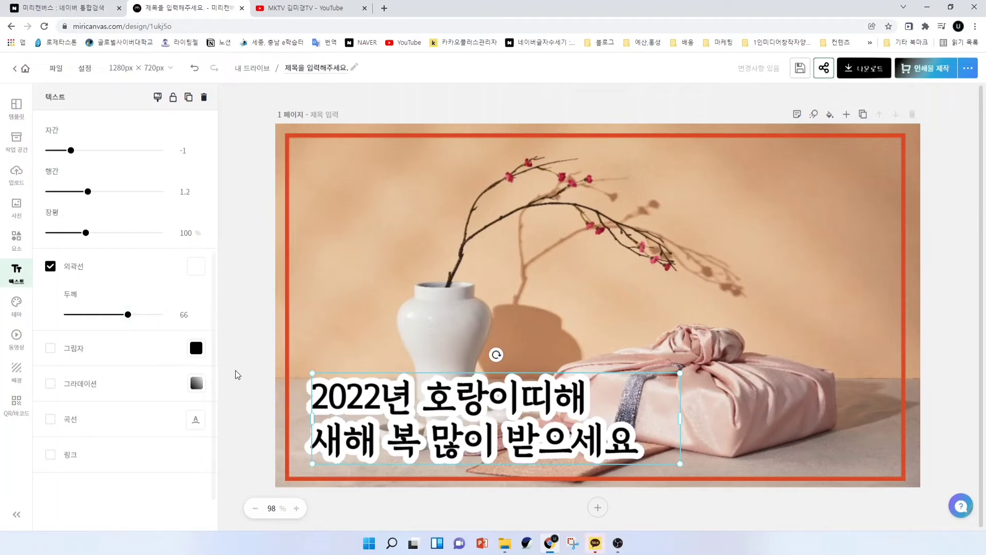
click(227, 385)
click(445, 426)
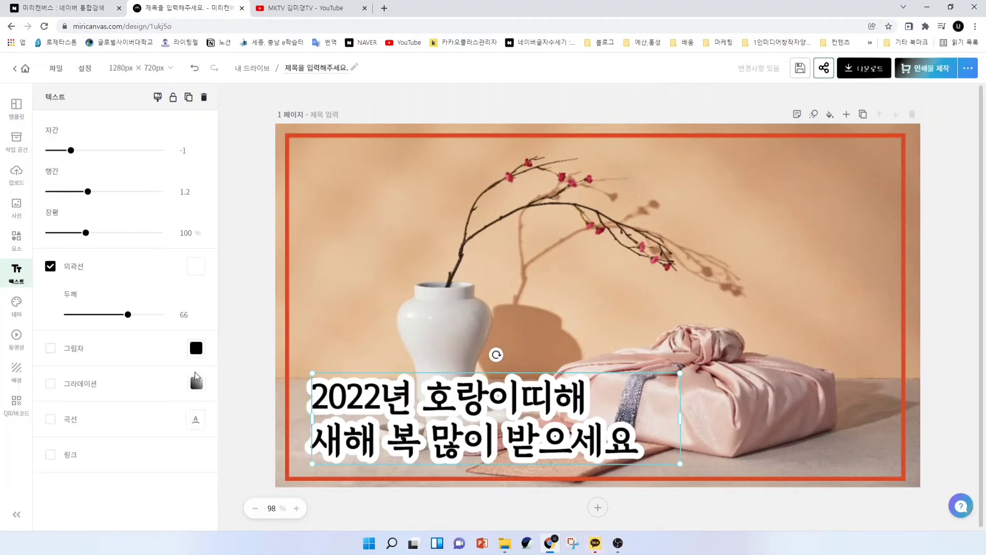
- Add a black shadow to the greeting text with direction 55 and distance 42
click(50, 348)
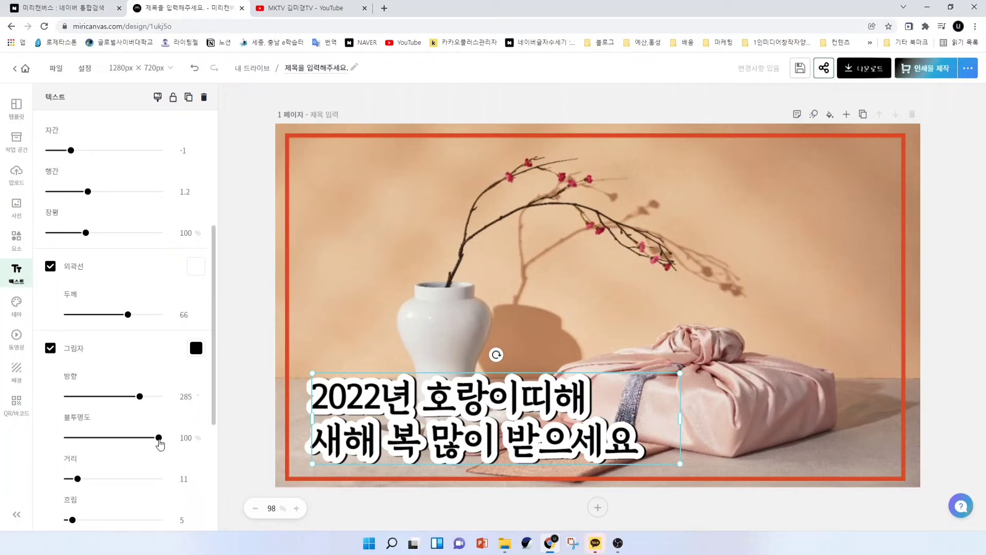
drag(77, 480, 106, 485)
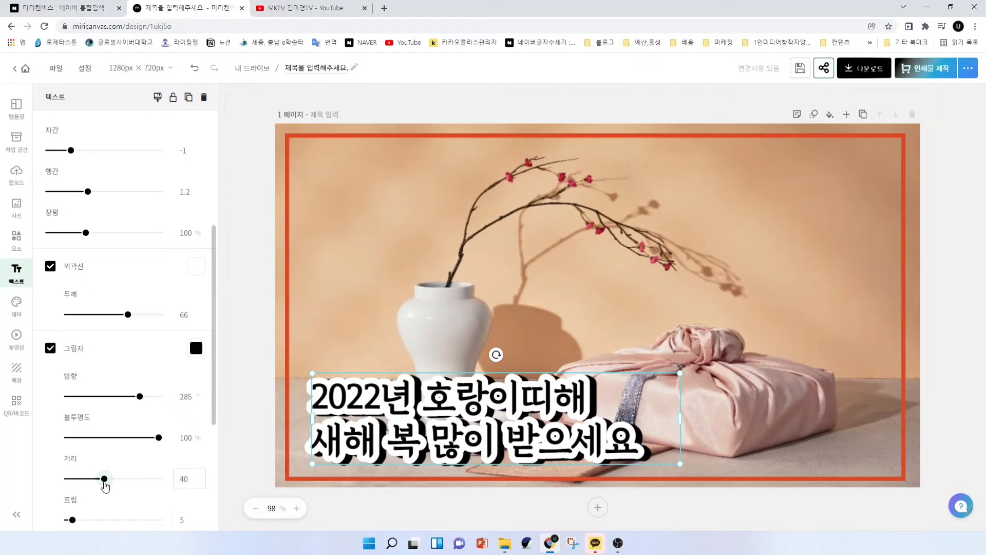
drag(140, 401, 83, 423)
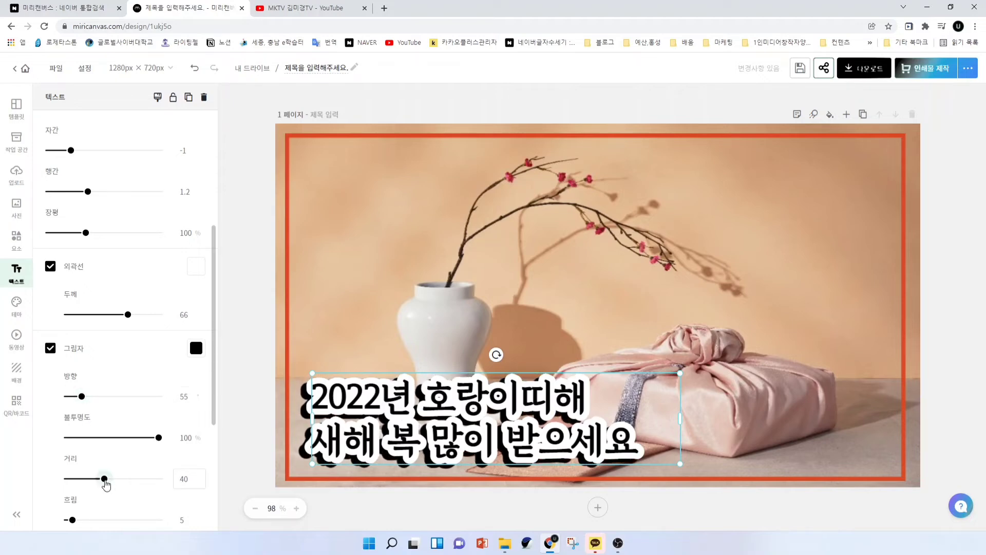
drag(106, 484, 179, 482)
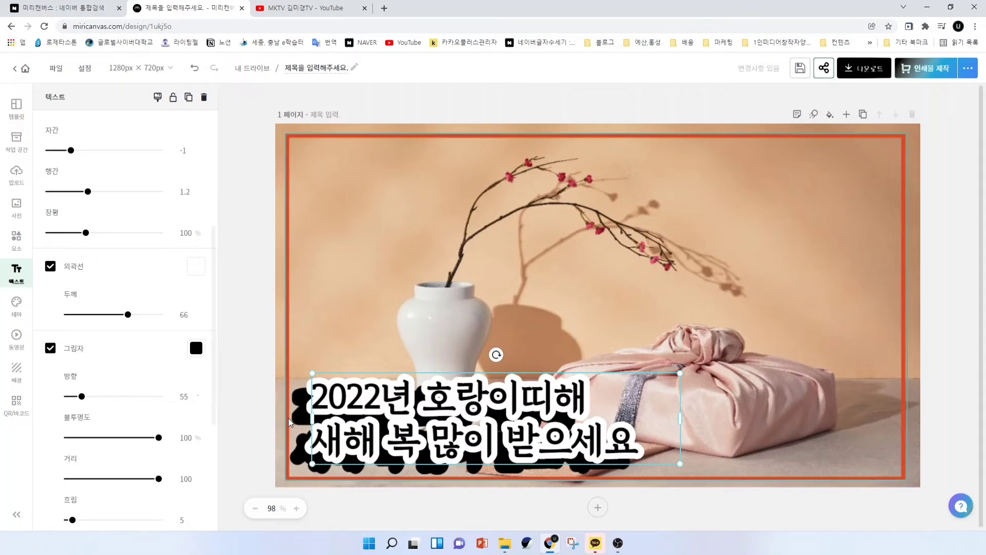
drag(160, 482, 107, 496)
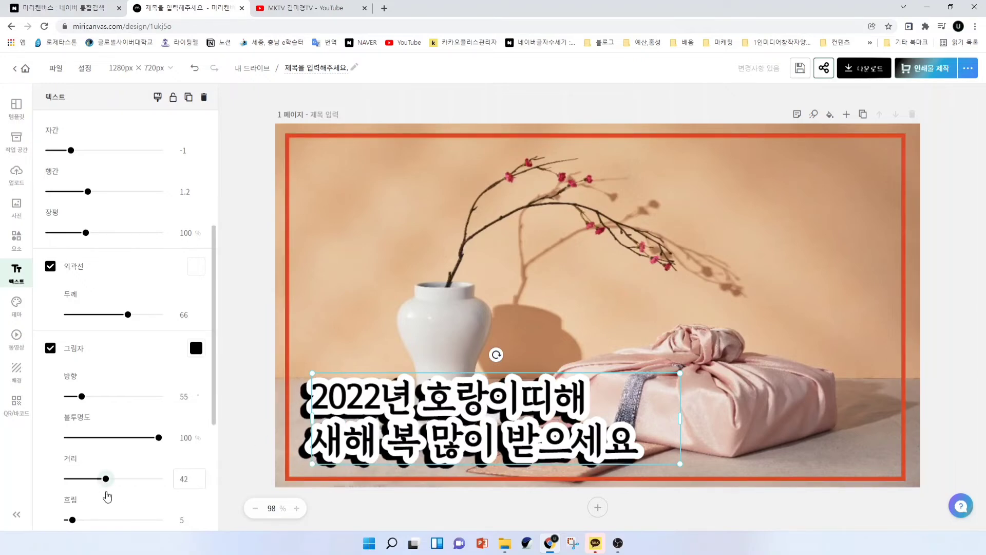
click(236, 440)
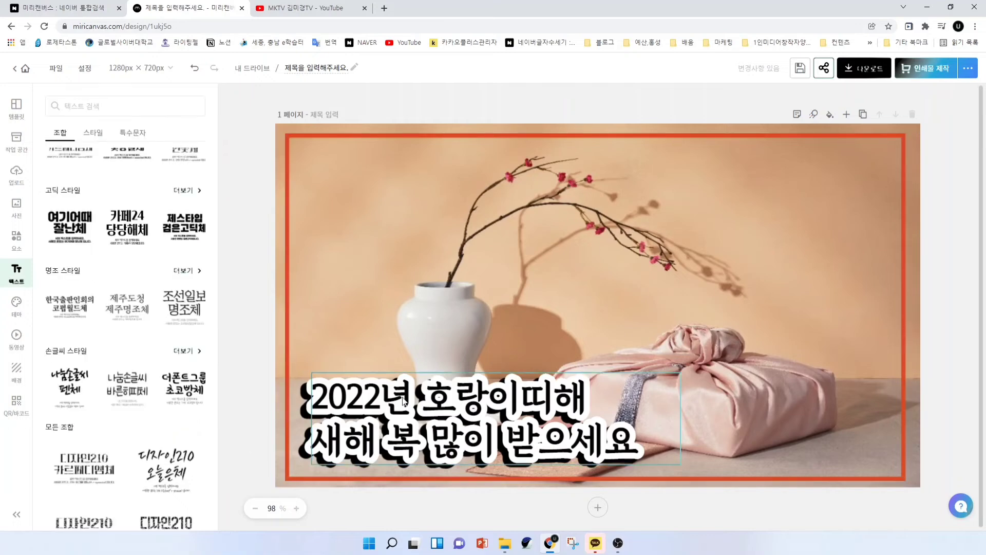
click(339, 422)
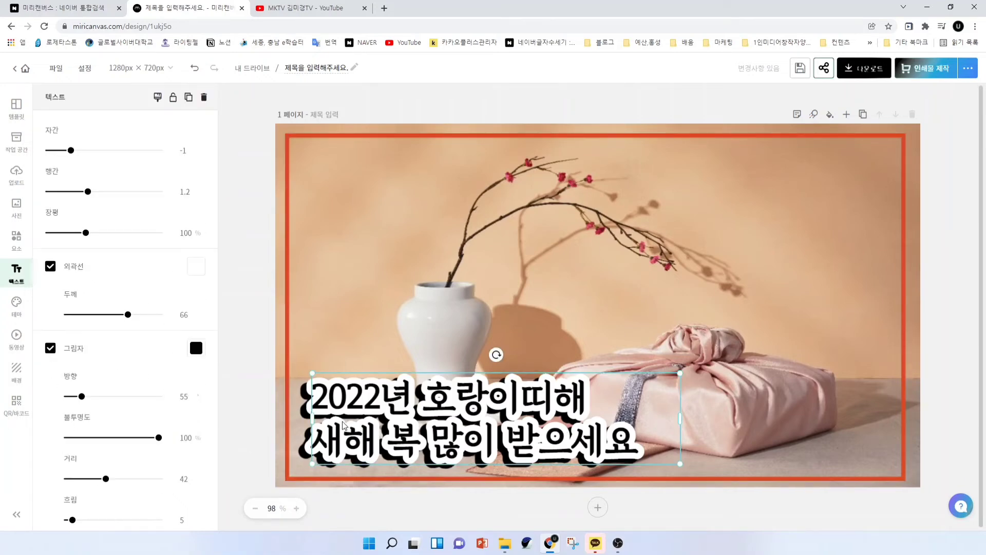
scroll(162, 467, down, 3)
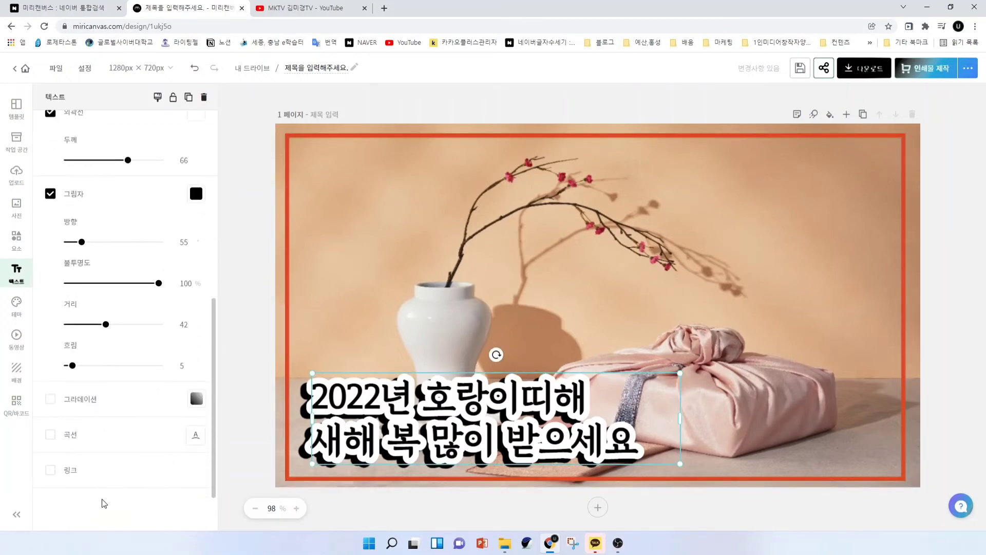
click(251, 434)
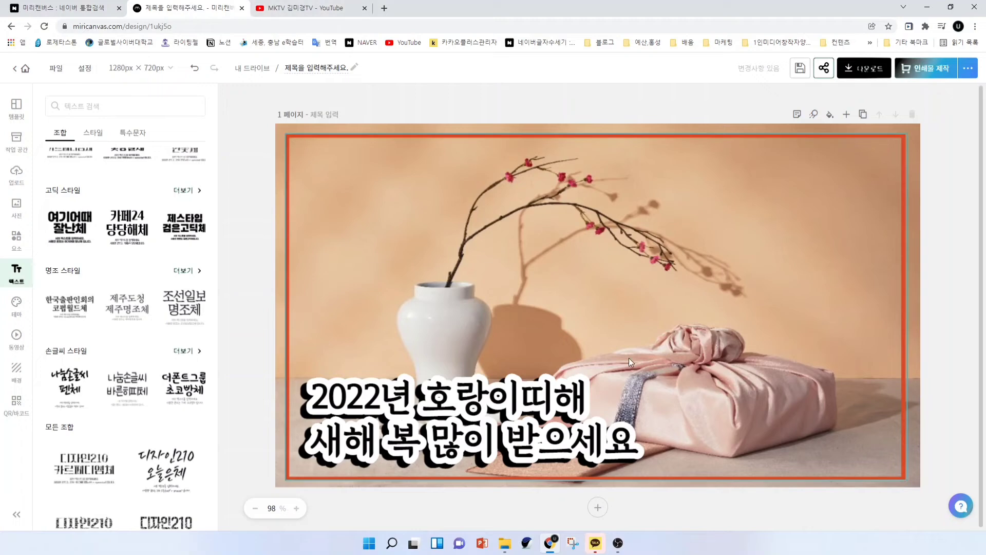
- Look at the video thumbnails on the MKTV YouTube channel page and return to the thumbnail design
click(309, 6)
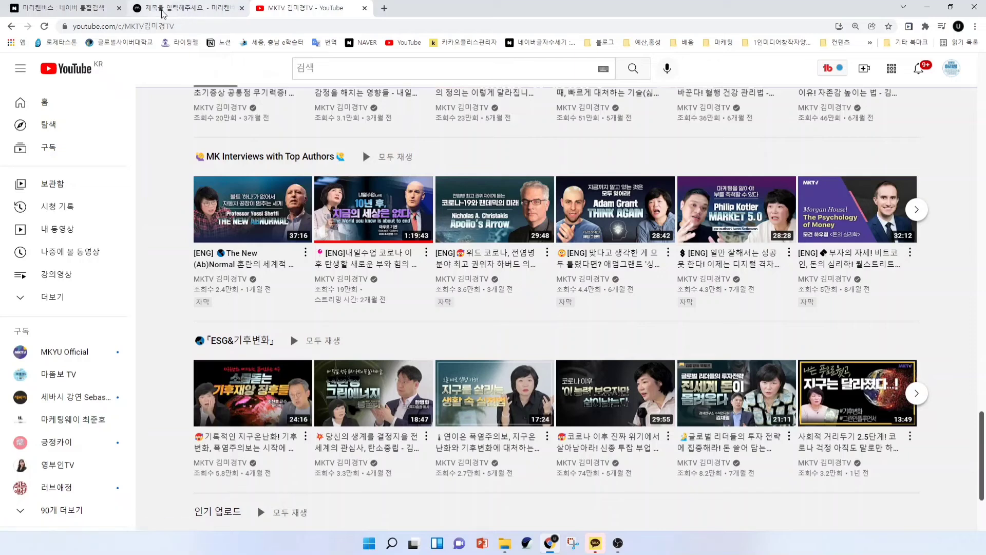
click(175, 7)
scroll(103, 280, up, 5)
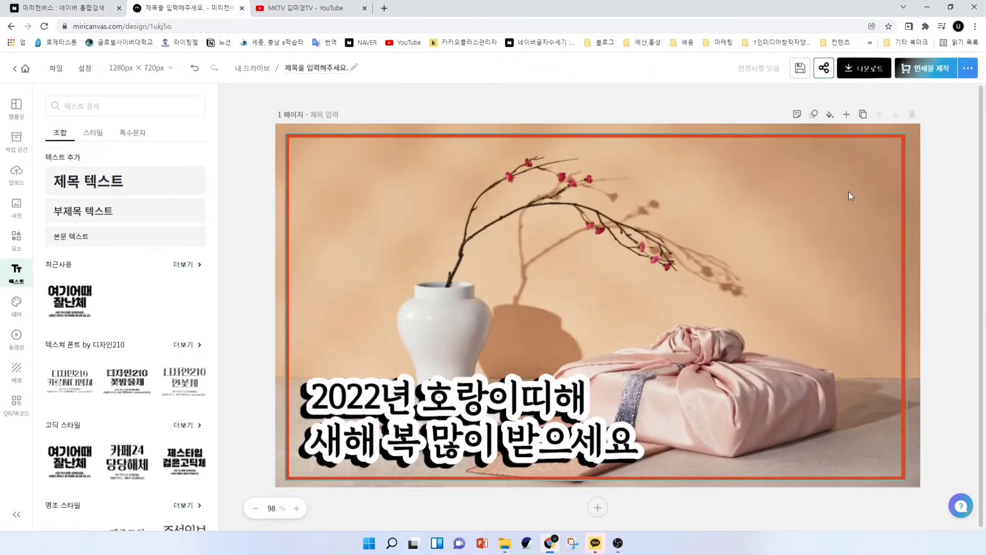
- Add a blank second page and open the file chooser for uploading an own image
click(847, 115)
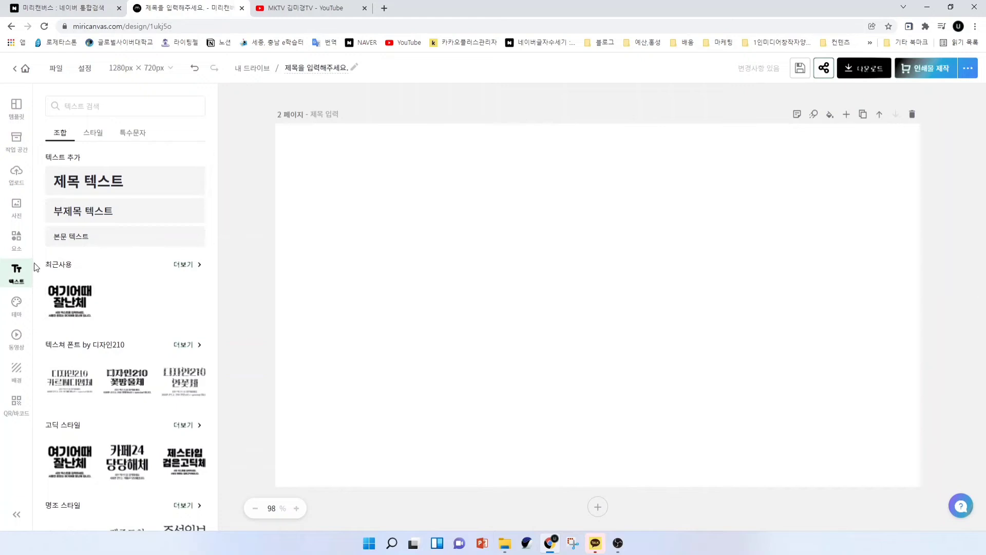
click(19, 216)
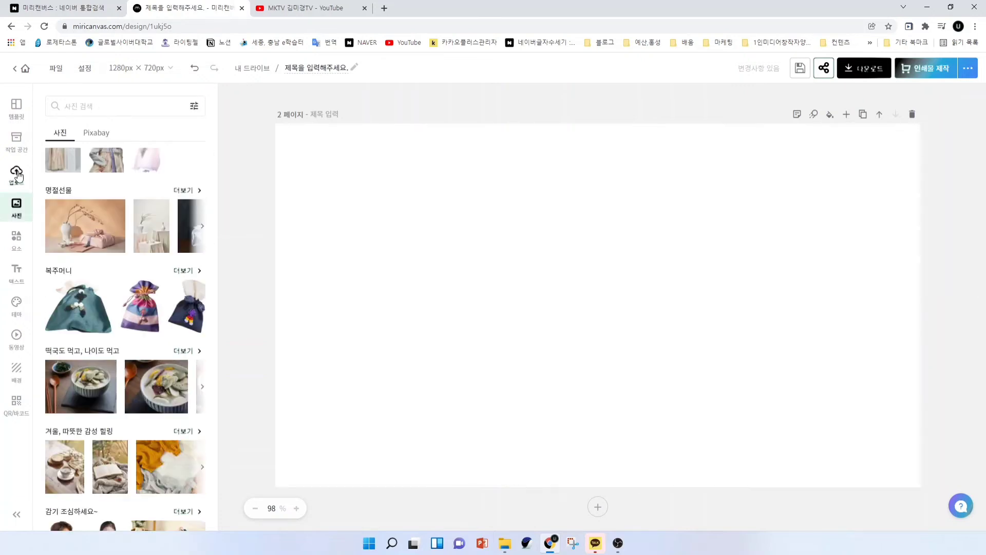
click(17, 174)
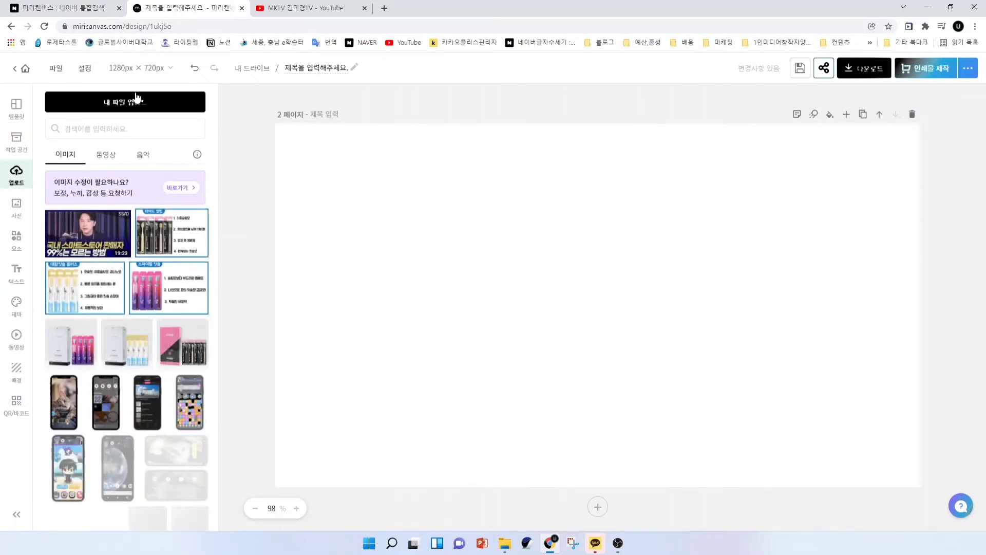
click(135, 101)
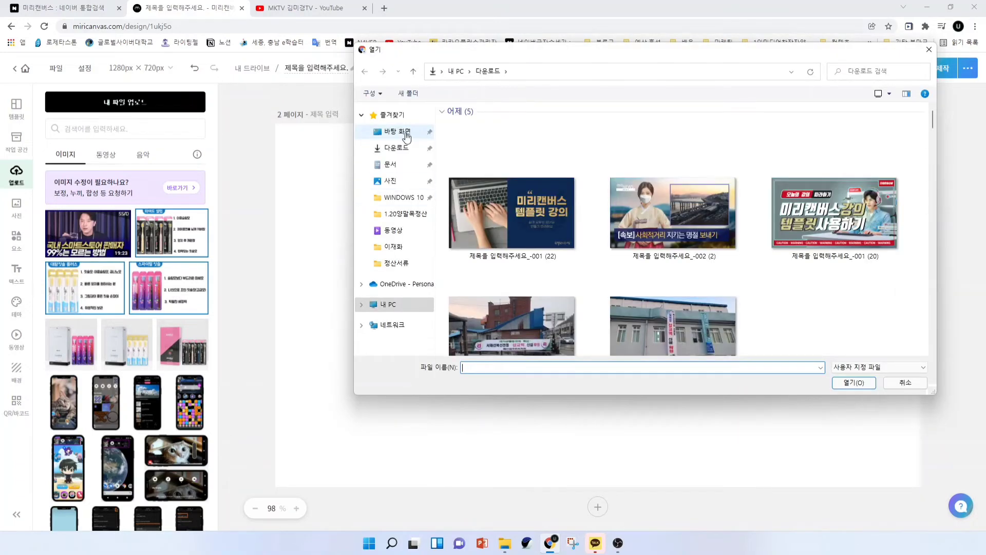
- Upload the photo 20211123_193725 from the 블로그사진 folder inside the 사진 folder
click(398, 164)
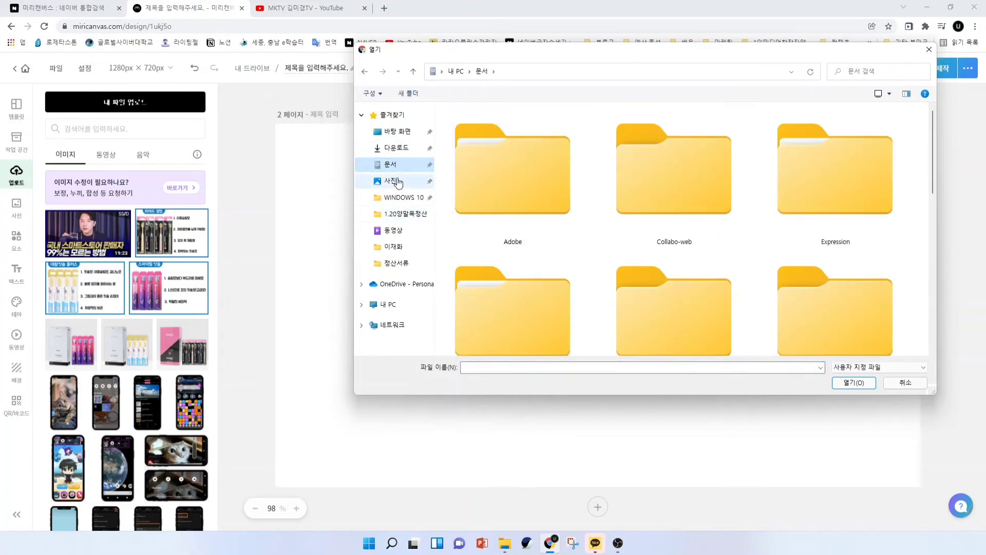
scroll(755, 185, down, 1)
scroll(702, 231, down, 4)
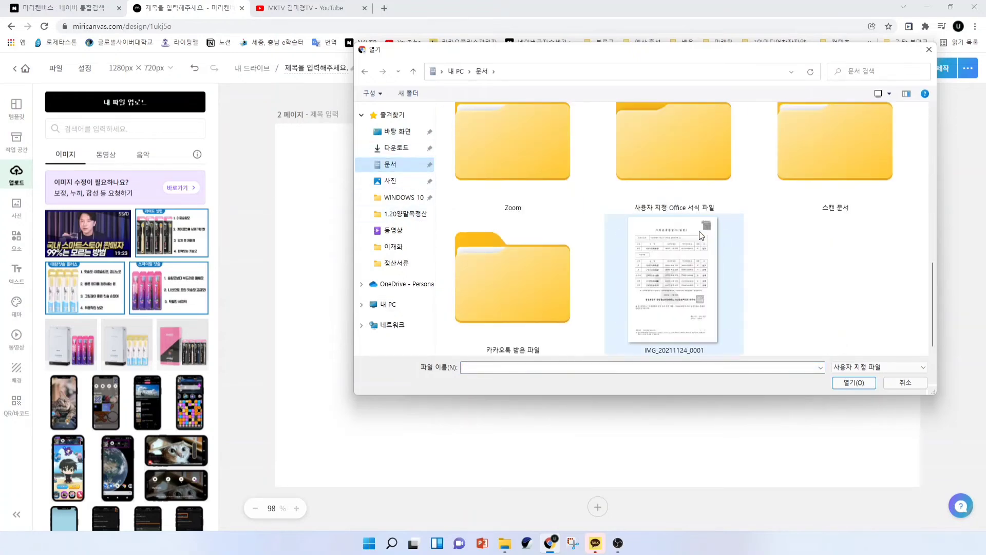
click(389, 181)
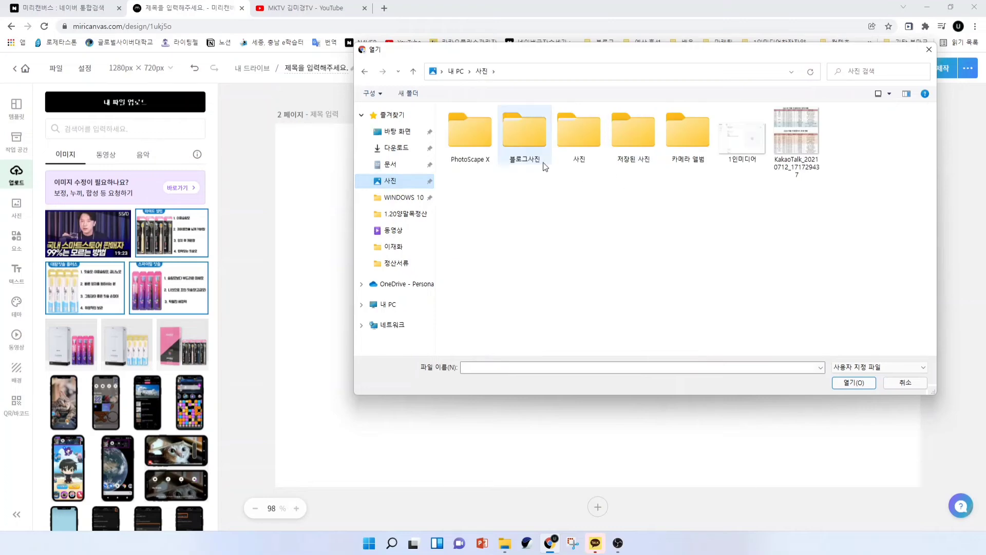
double_click(524, 164)
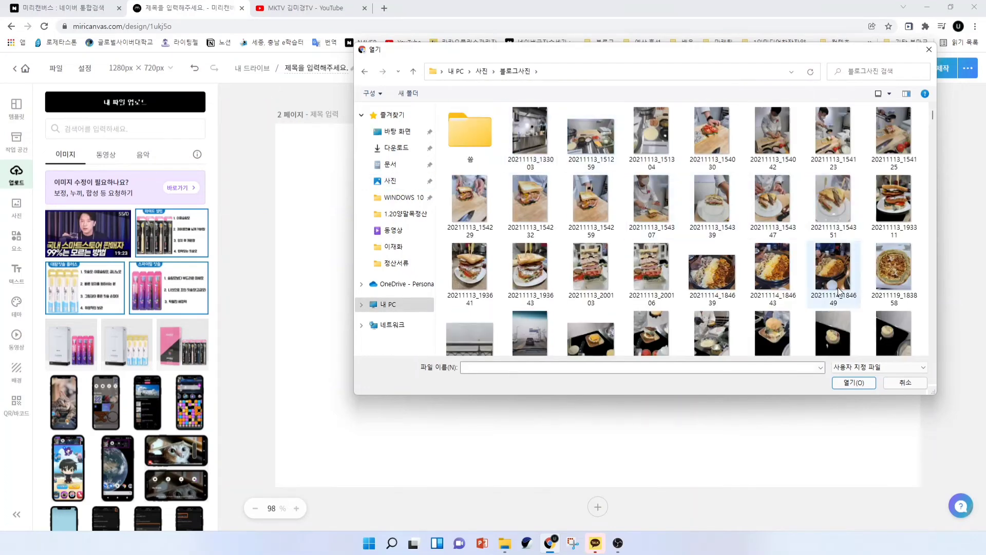
scroll(835, 287, down, 1)
scroll(835, 286, down, 3)
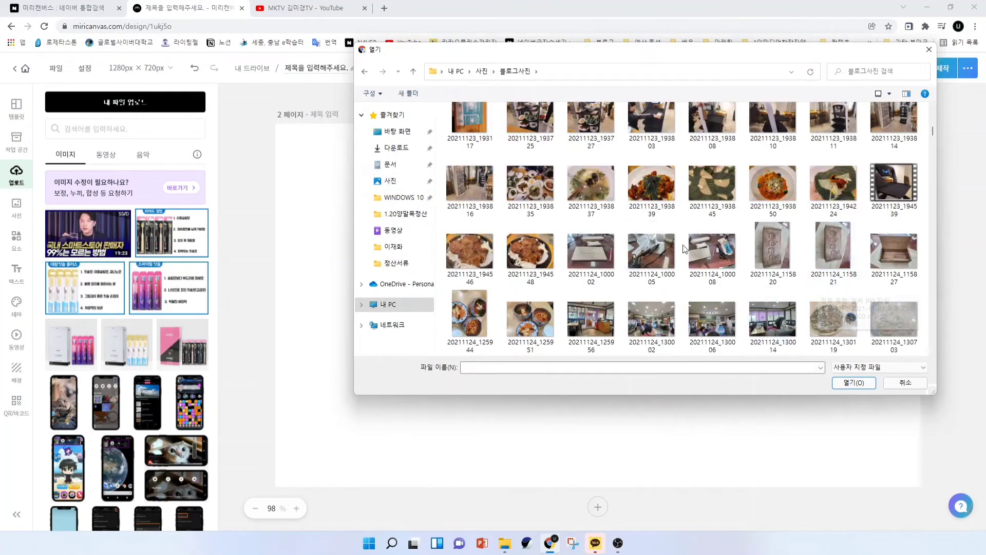
click(529, 200)
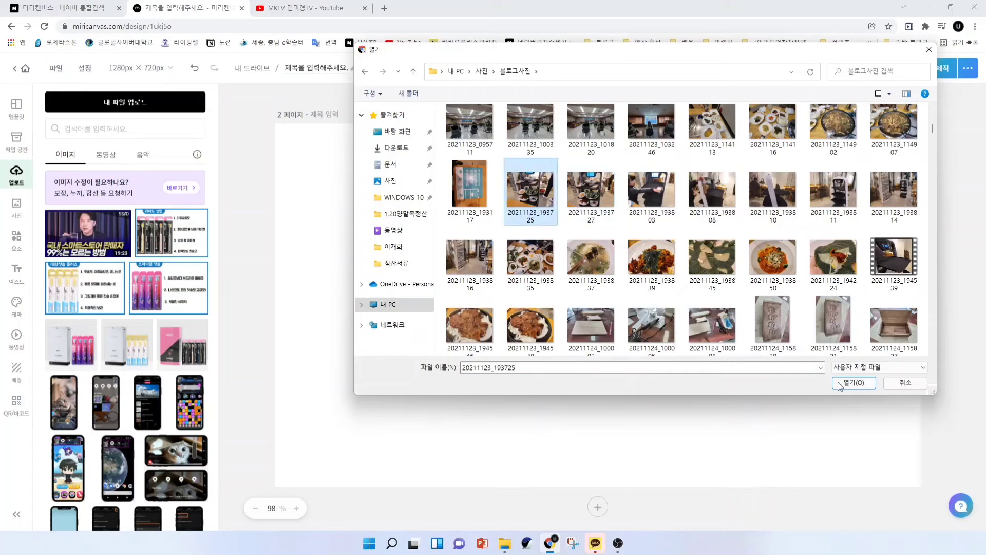
click(861, 386)
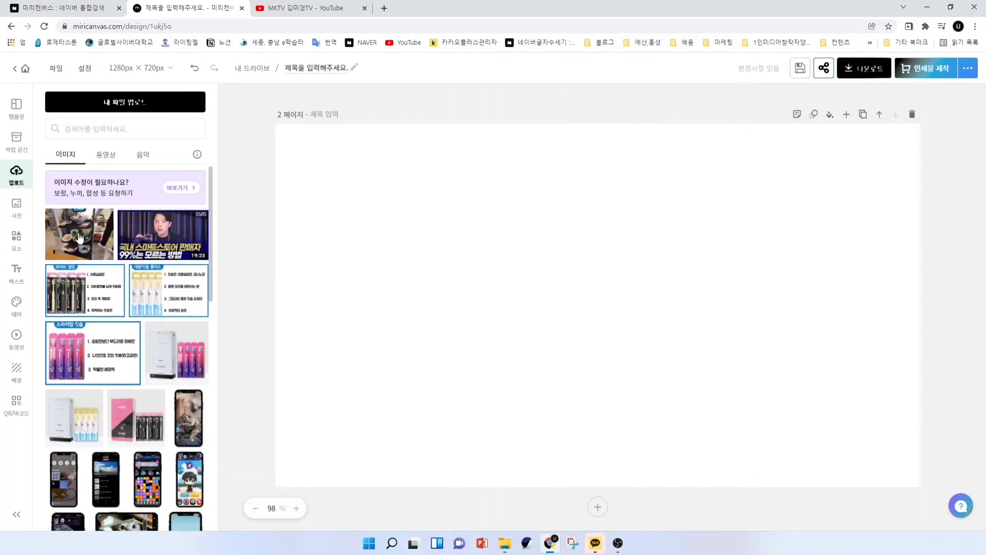
- Insert the uploaded food-tray photo on the second page and enlarge it, with its upper-left corner near the page's middle
click(80, 238)
drag(584, 297, 380, 200)
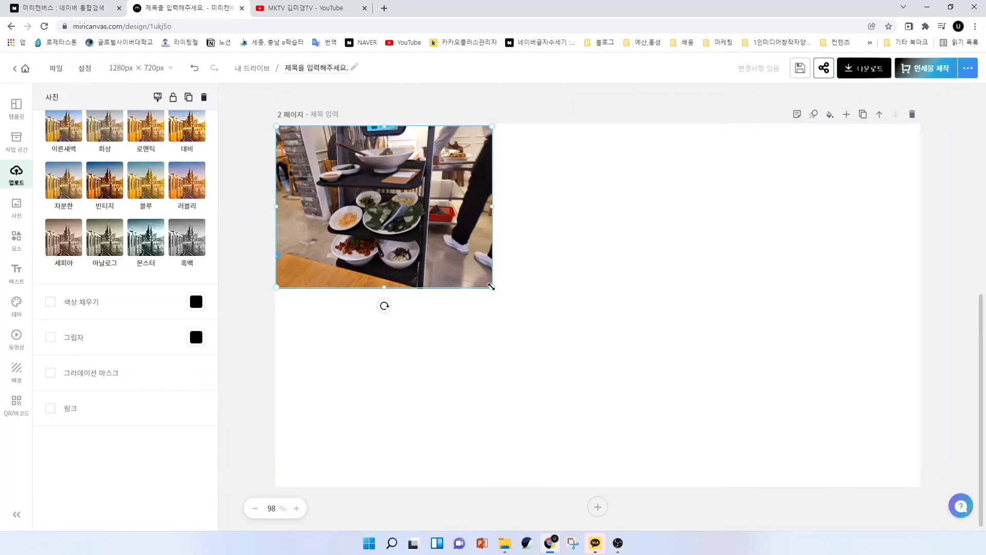
drag(499, 286, 953, 407)
drag(719, 353, 800, 381)
drag(354, 149, 524, 278)
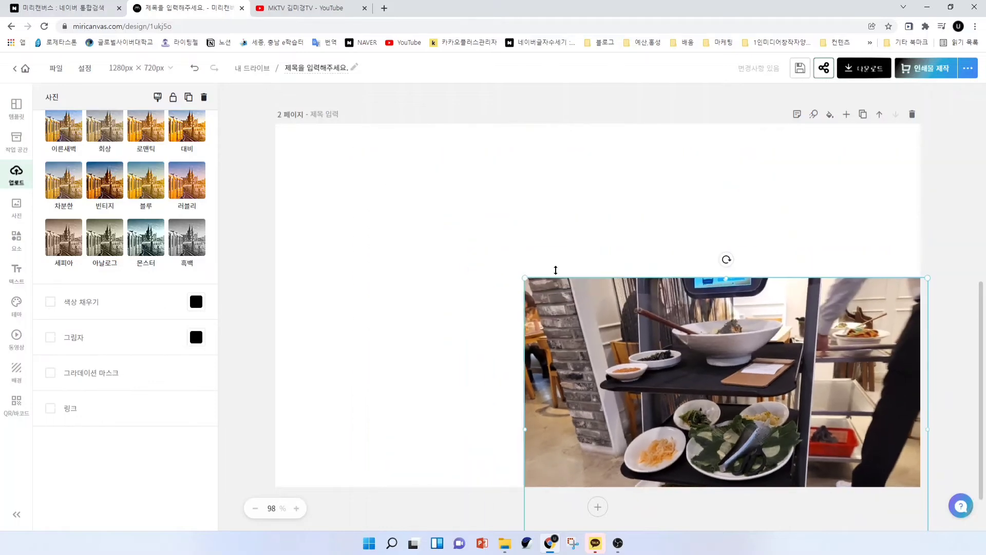
- Move the photo to the page's upper edge and resize it to cover the right three-fifths of the page at full height
drag(692, 410, 690, 258)
drag(730, 427, 742, 494)
drag(720, 397, 808, 398)
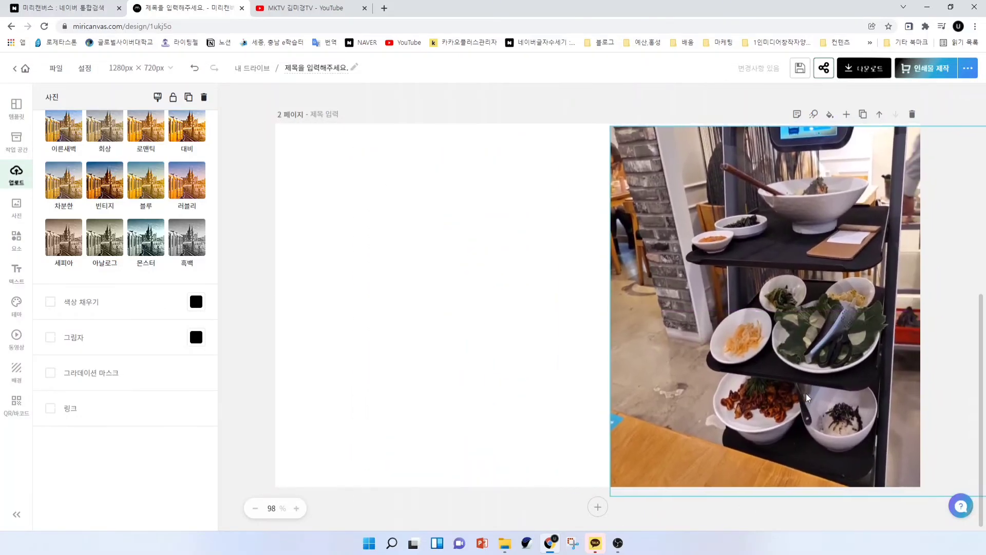
drag(611, 311, 520, 311)
click(295, 332)
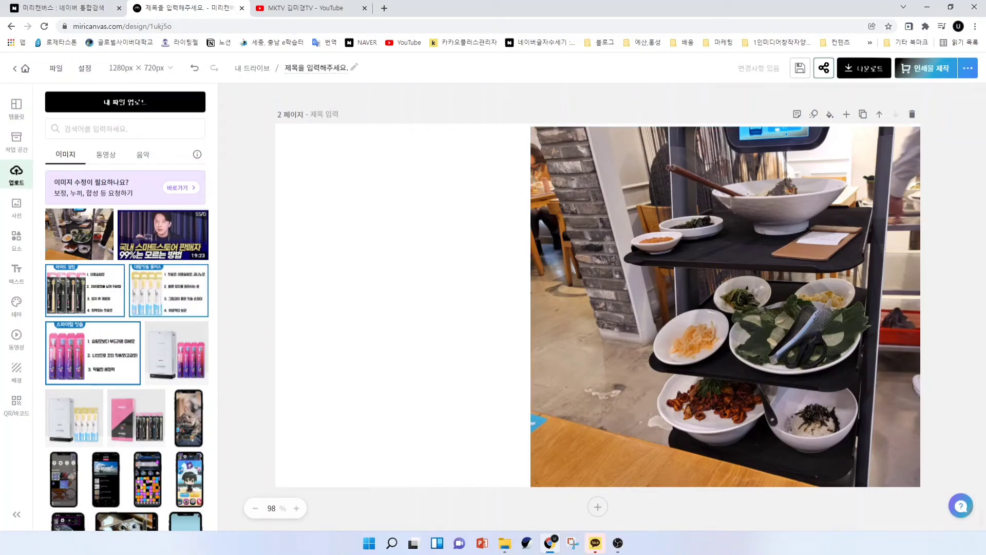
- Check the MKTV channel's thumbnails on YouTube as a layout reference and return to the MiriCanvas design
click(16, 237)
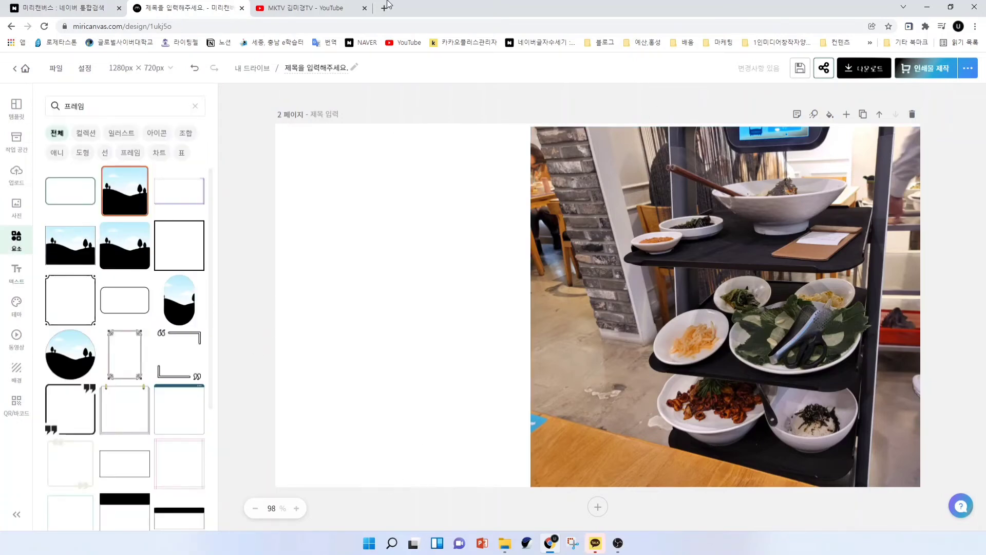
click(315, 12)
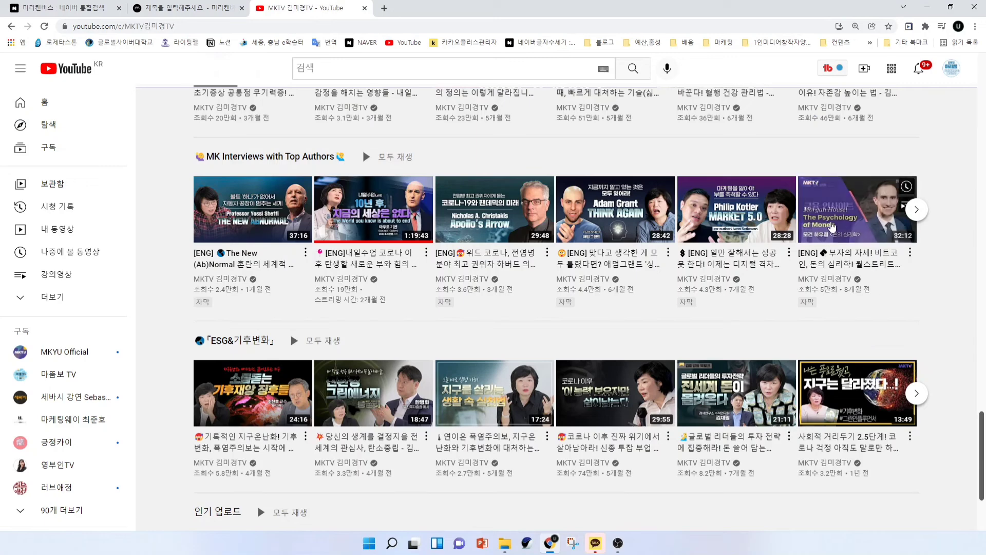
click(90, 8)
click(172, 5)
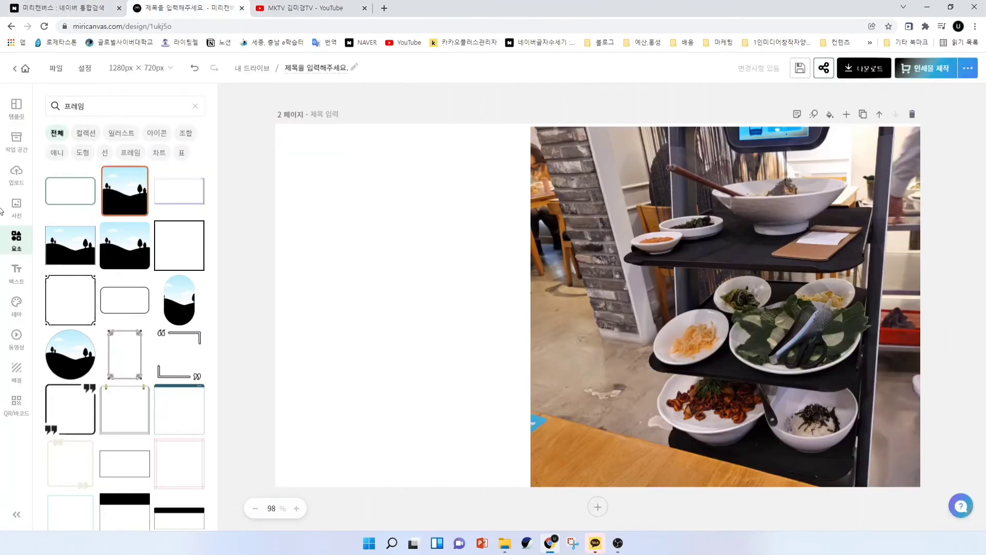
- Clear the 프레임 element search and list the 도형 (shape) elements
click(18, 276)
click(17, 252)
click(198, 107)
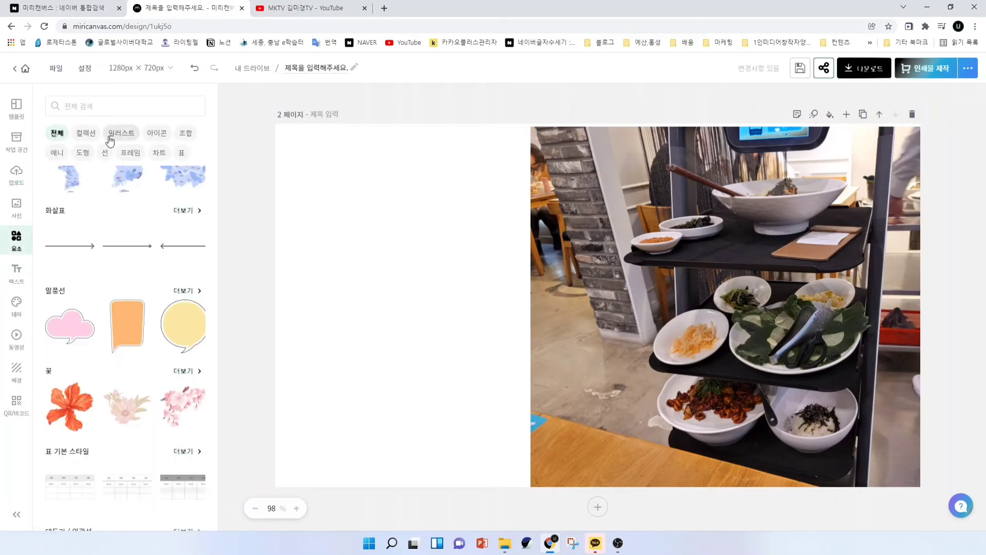
click(83, 153)
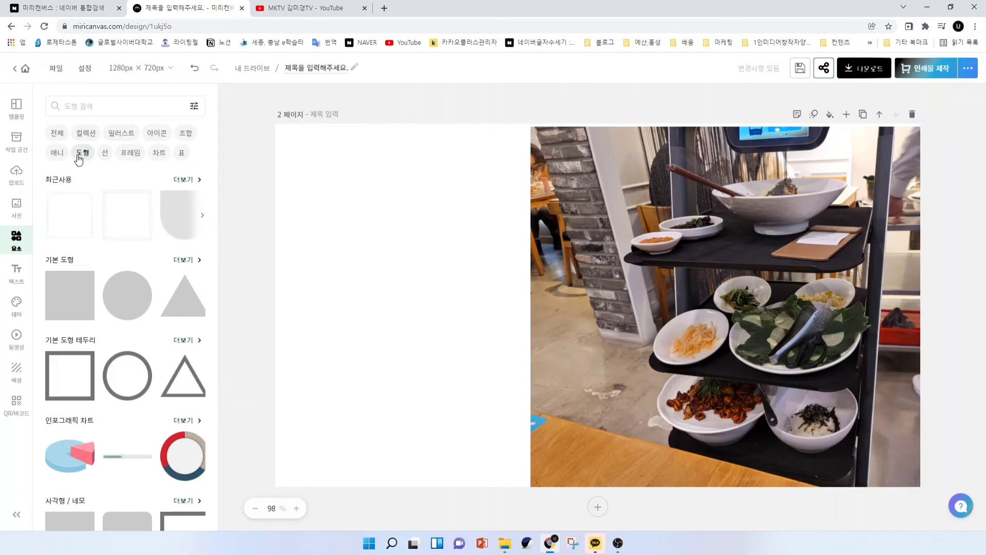
- Insert the plain grey square from 모든 도형 and place it in the second page's upper-left corner
scroll(128, 417, down, 10)
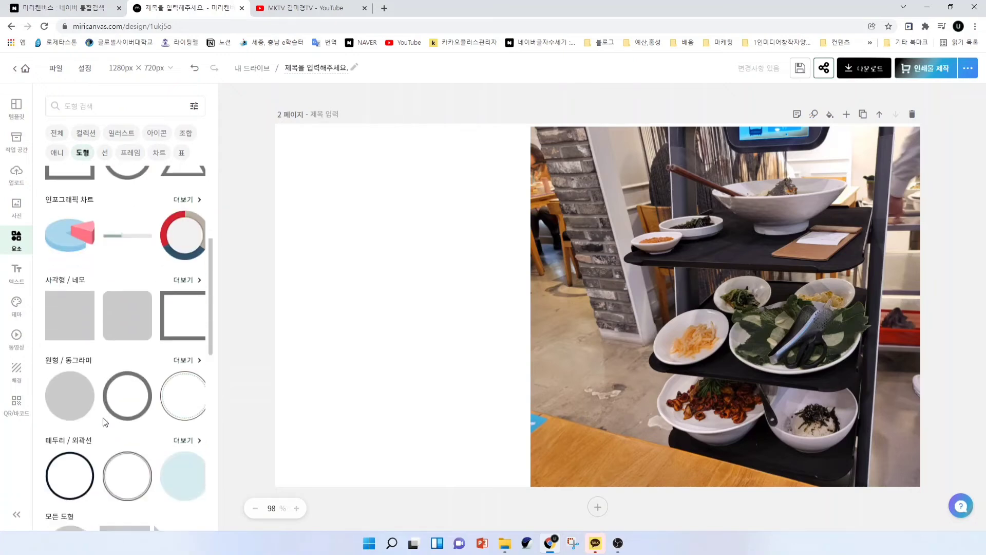
scroll(128, 418, down, 2)
scroll(137, 426, up, 5)
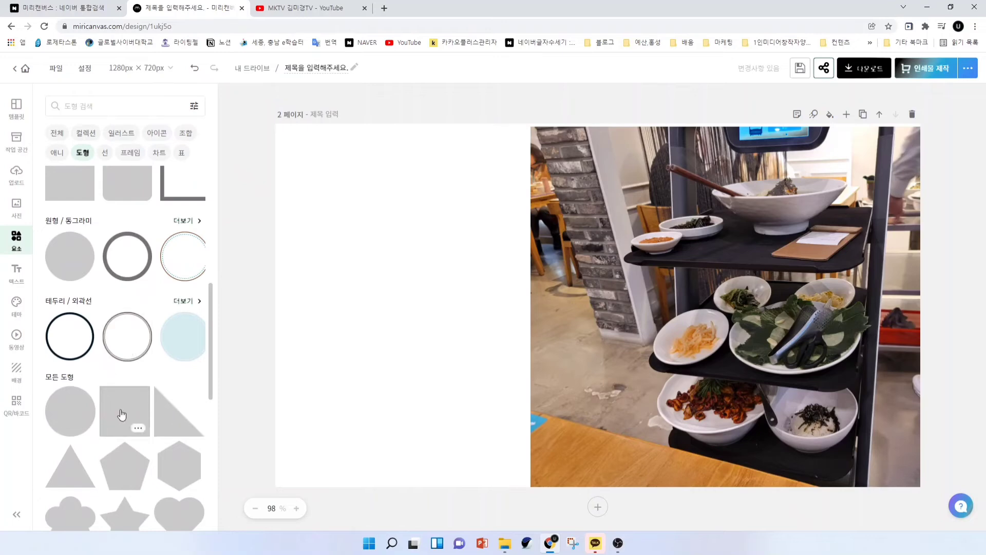
click(122, 414)
drag(574, 341, 369, 263)
click(260, 406)
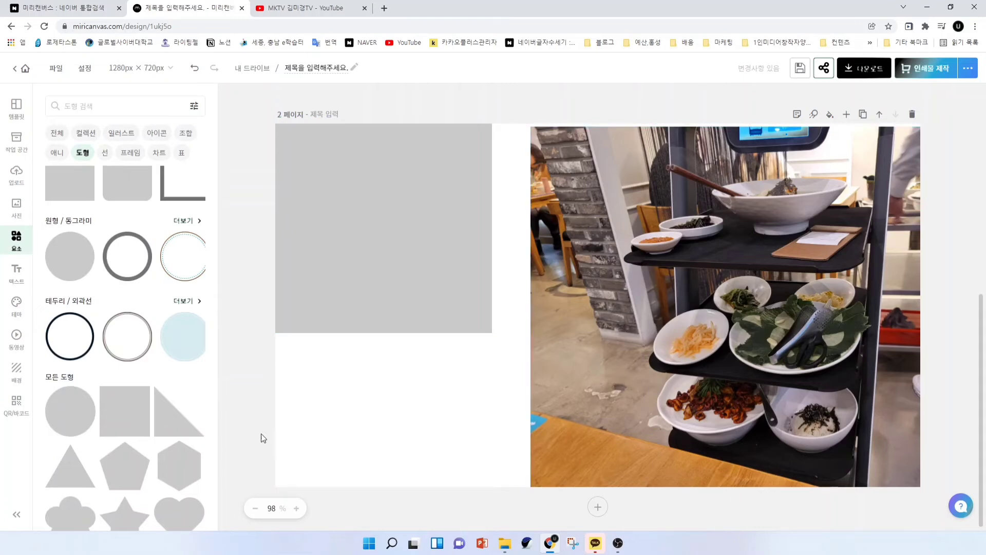
scroll(213, 392, down, 8)
scroll(147, 389, down, 8)
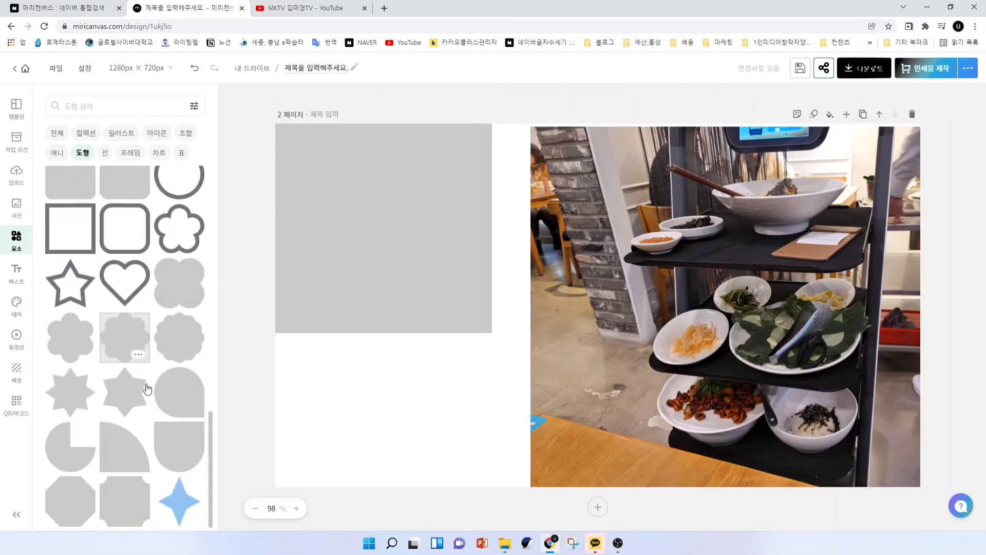
scroll(148, 399, down, 5)
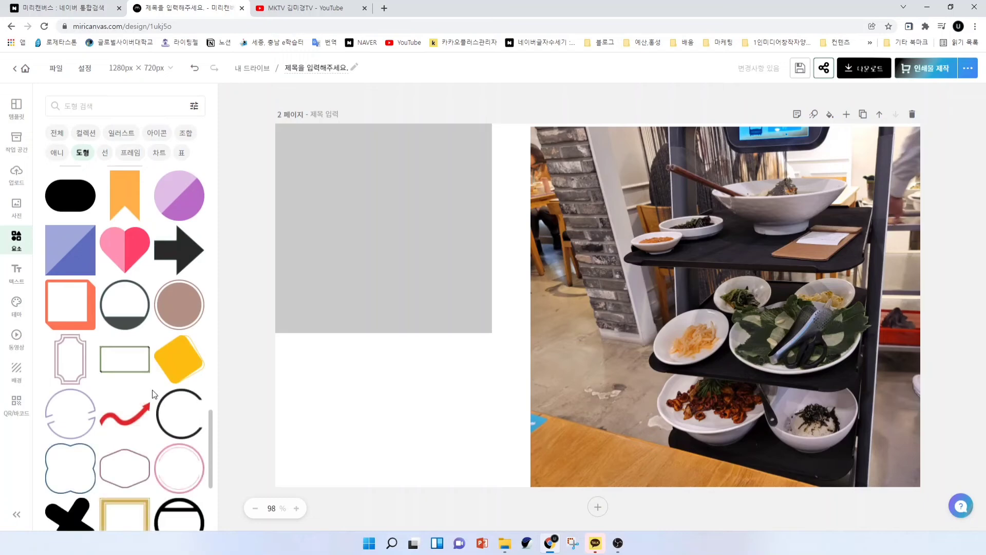
- Enlarge the grey square beyond the page height, tilt it and position it so its slanted edge divides the page diagonally beside the photo
click(424, 288)
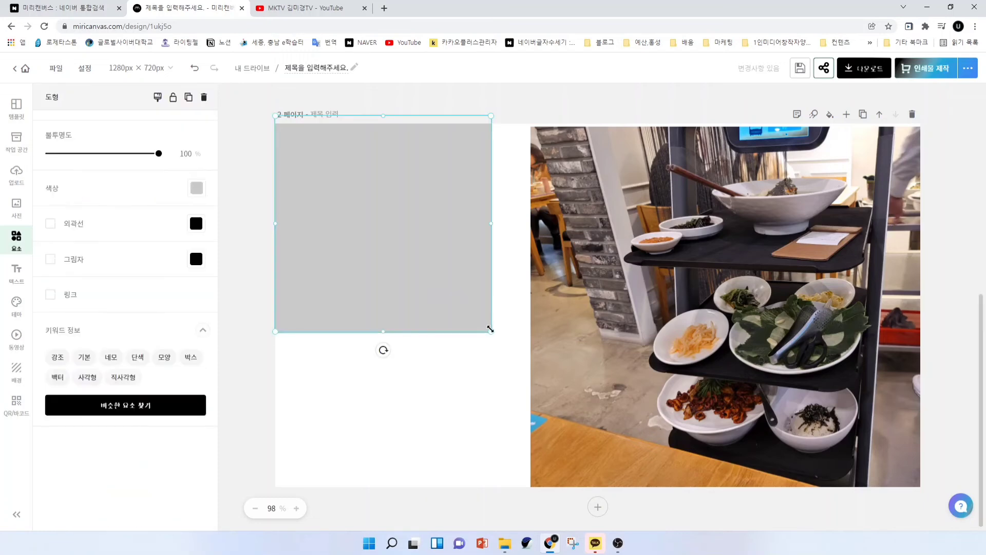
drag(491, 331, 674, 473)
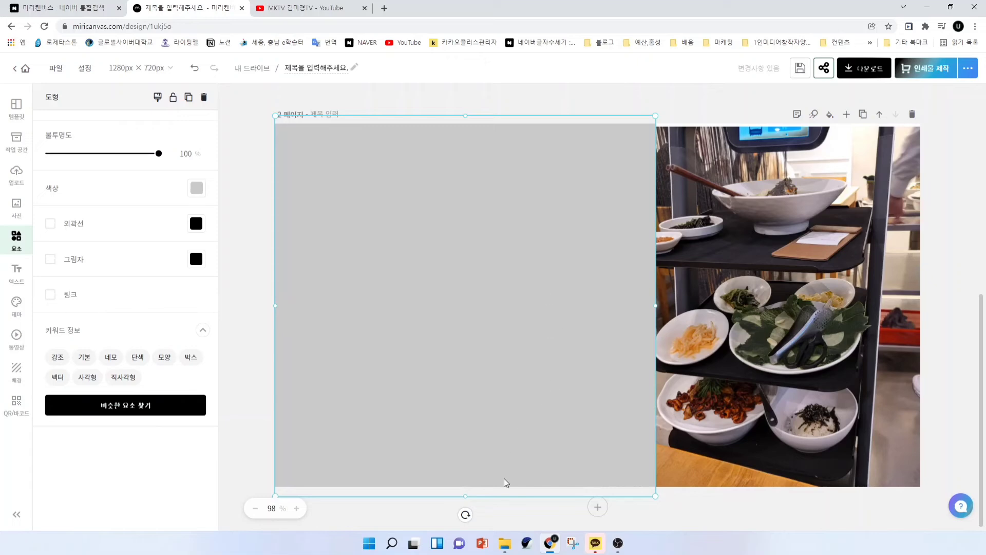
drag(466, 516, 662, 508)
drag(566, 400, 469, 354)
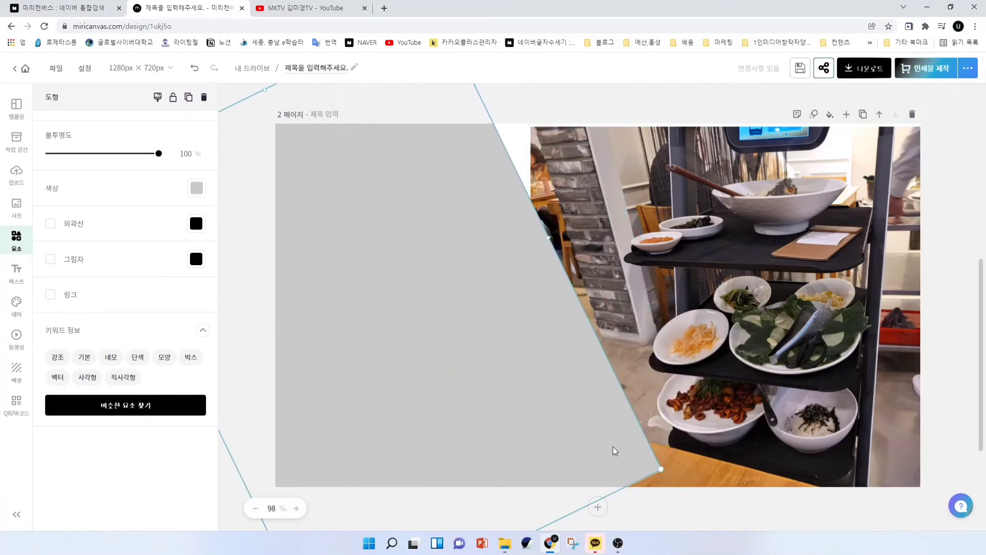
drag(619, 390, 704, 371)
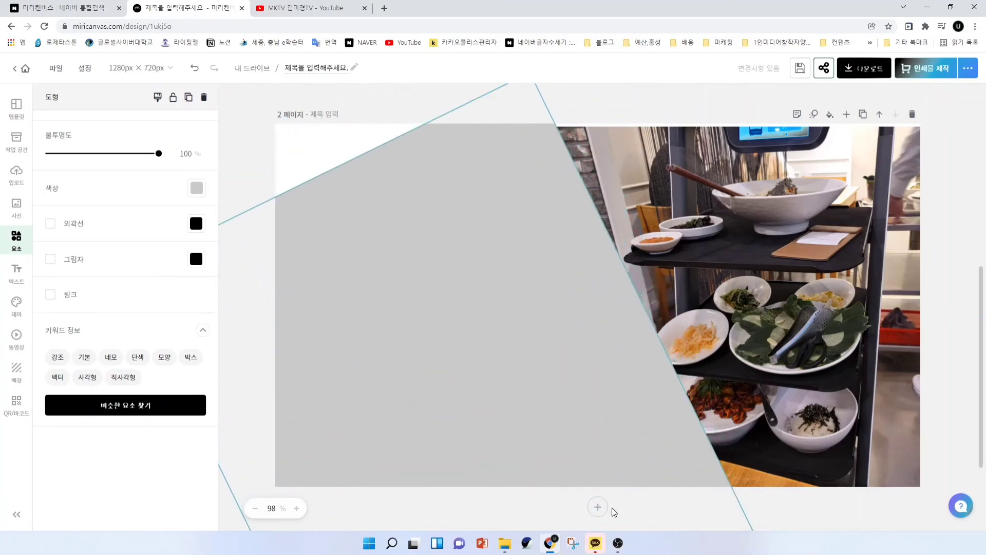
drag(339, 197, 278, 116)
- Shift the food-tray photo slightly right, then move the tilted grey shape left and widen it slightly towards the photo
click(687, 287)
drag(714, 295, 737, 294)
click(445, 384)
drag(444, 384, 415, 387)
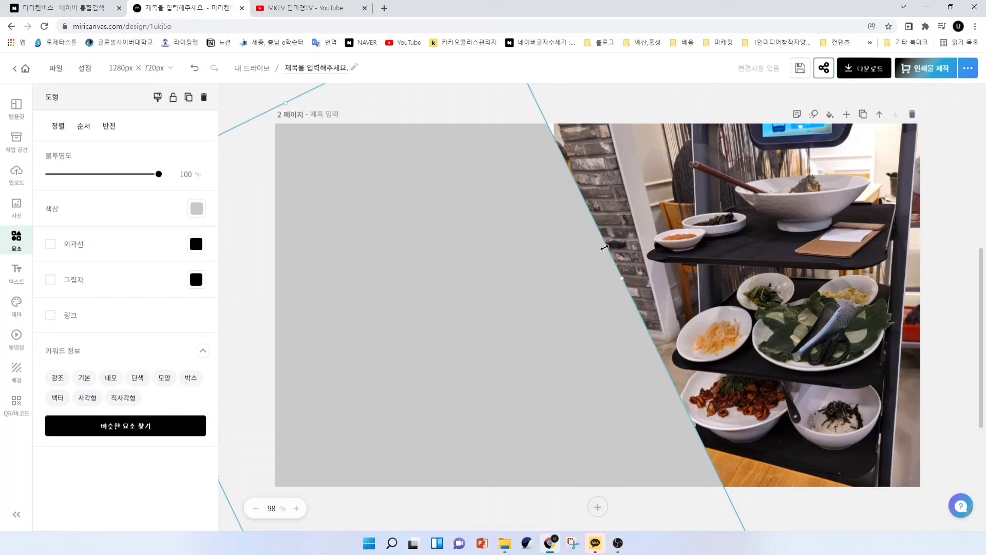
drag(605, 247, 624, 249)
- Check the MKTV thumbnails on YouTube for colour ideas, then recolour the tilted shape in the MiriCanvas design to periwinkle blue #9FA9D8
click(285, 5)
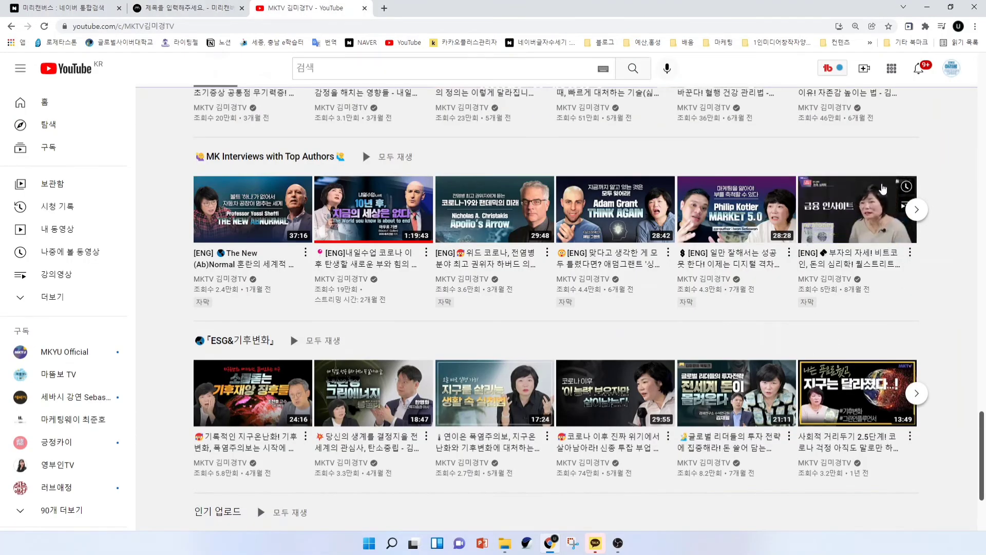
click(179, 8)
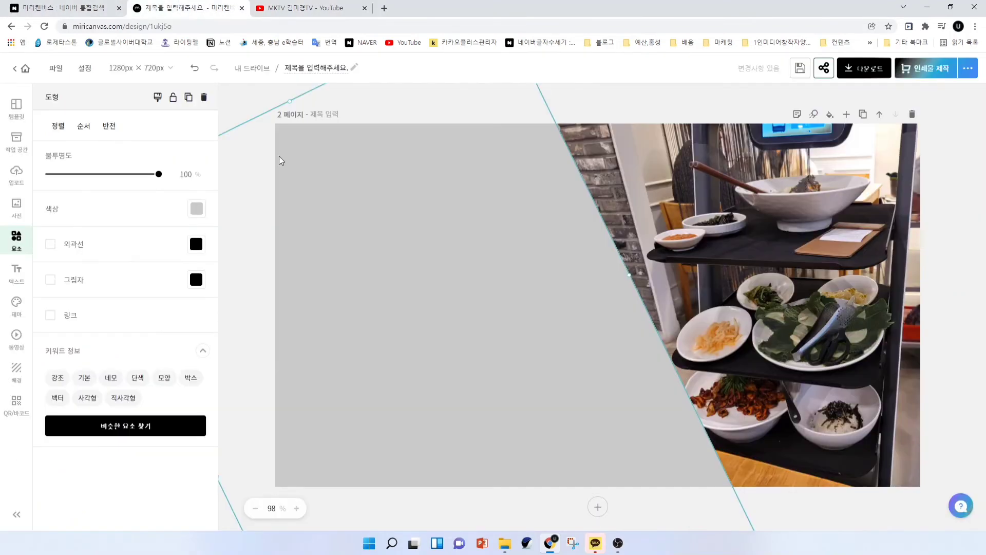
click(194, 212)
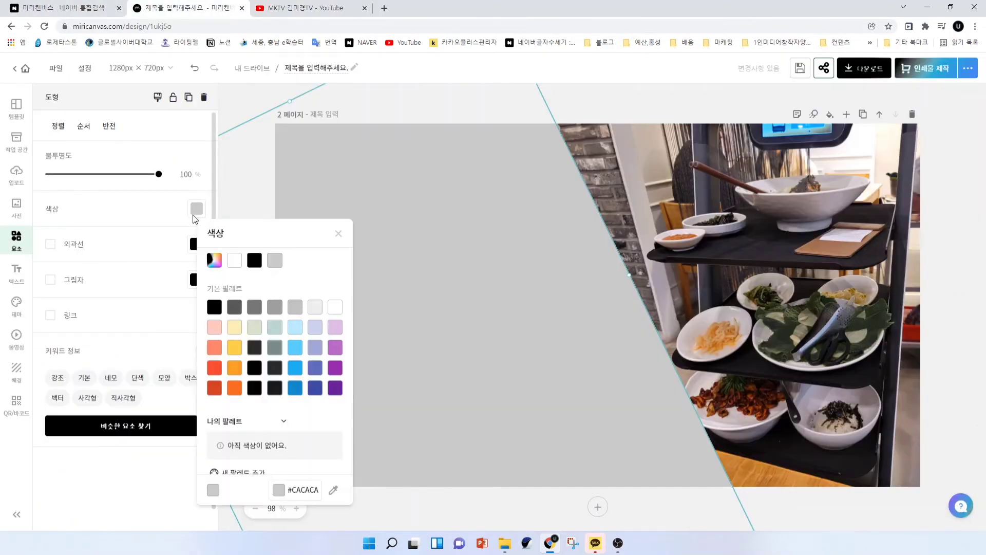
click(334, 329)
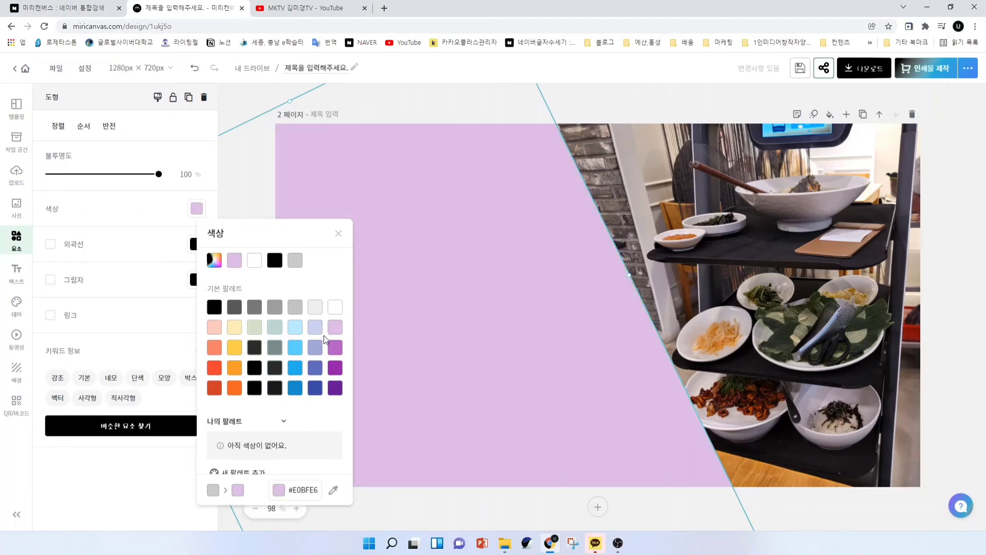
click(315, 348)
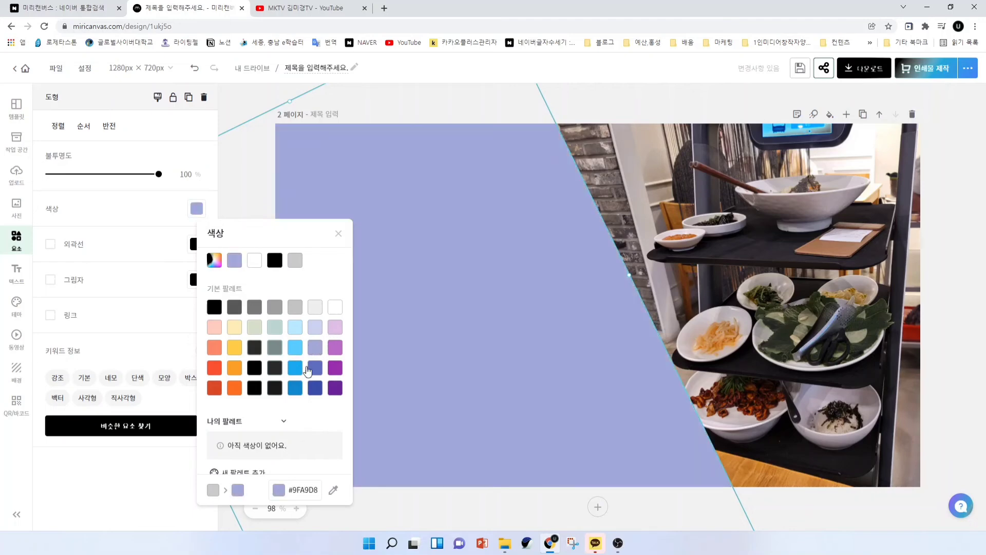
click(491, 333)
- Look at the reference thumbnails on YouTube again, then return to the MiriCanvas design and open its text elements
click(278, 5)
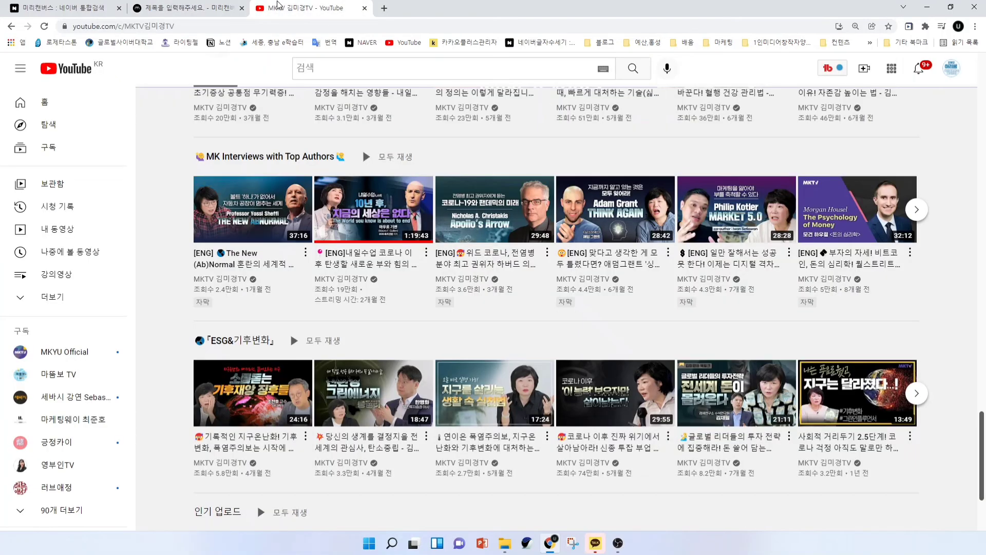
click(32, 8)
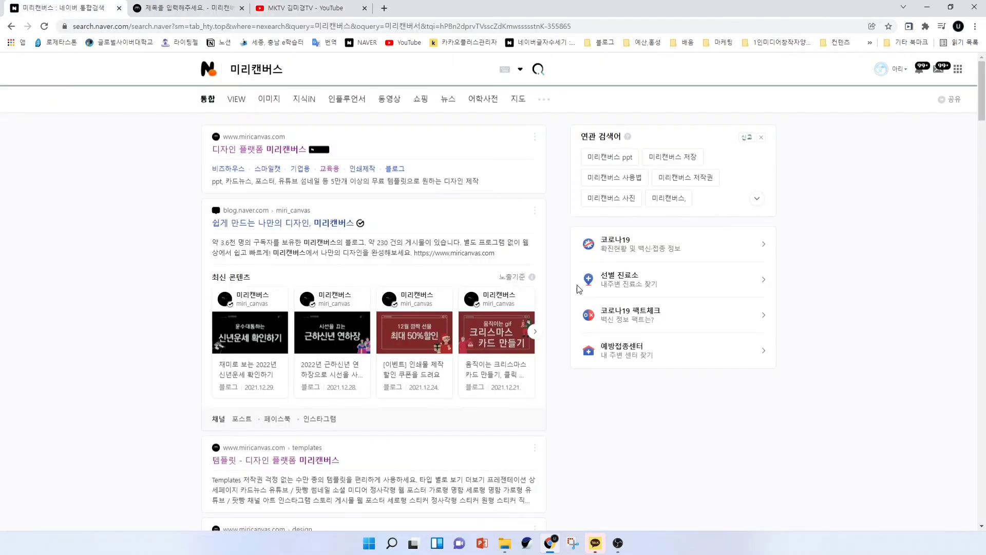
click(206, 8)
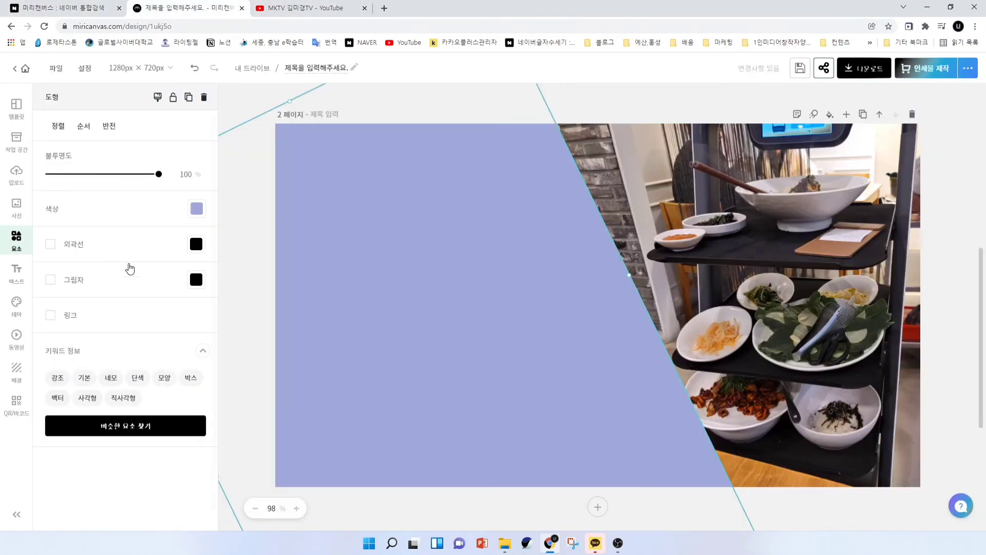
click(20, 275)
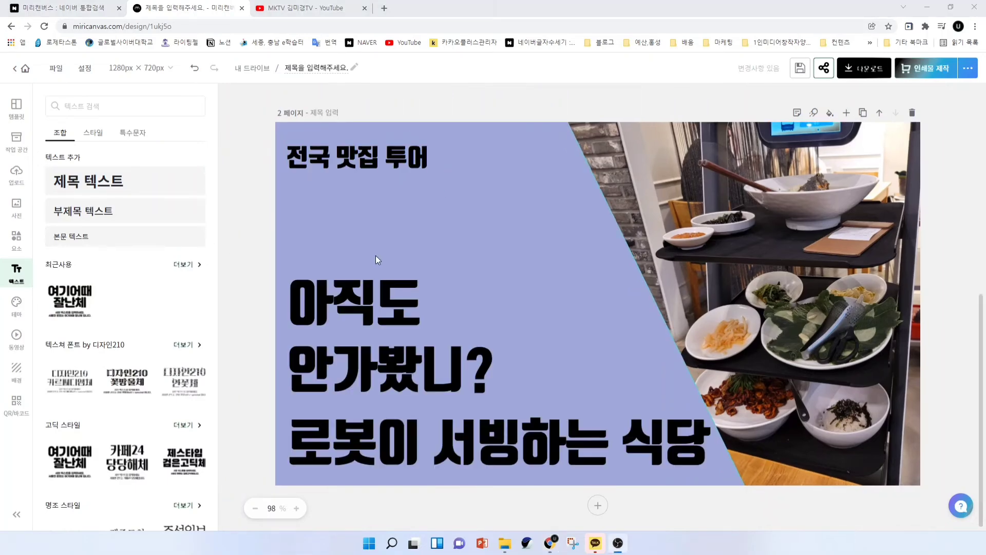
- Inspect the three text blocks on the second page and compare them with the MKTV channel's thumbnails on YouTube
click(363, 165)
click(374, 315)
click(341, 464)
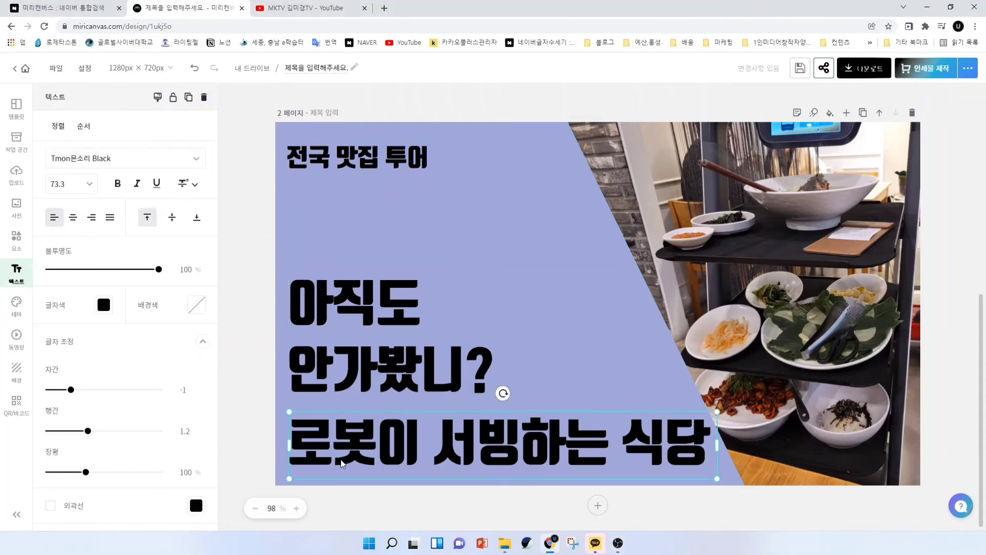
click(369, 163)
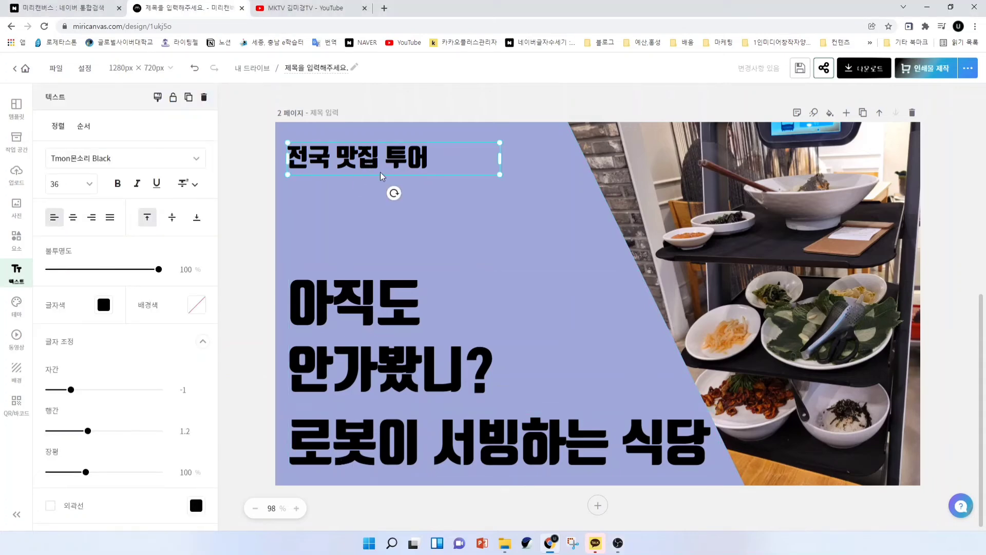
double_click(356, 167)
click(277, 271)
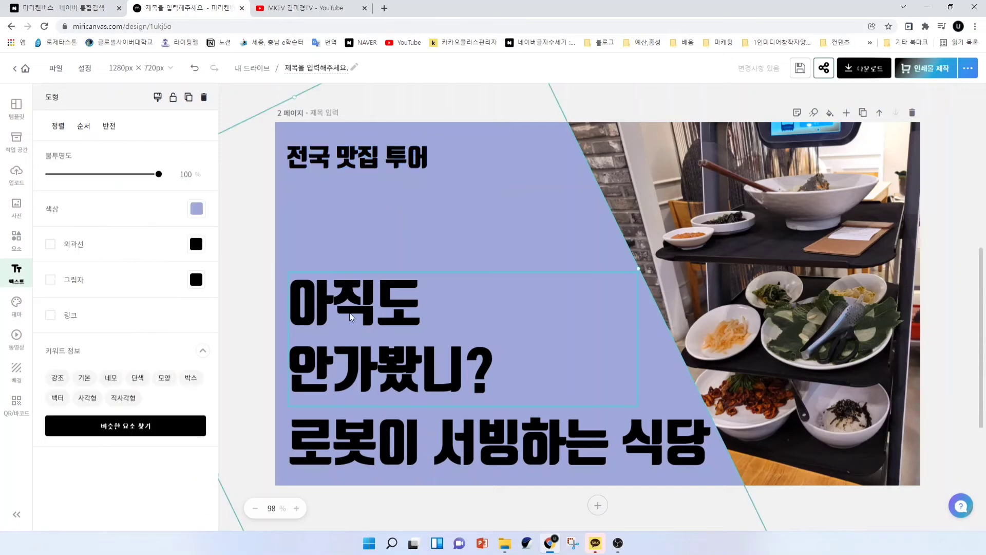
click(297, 8)
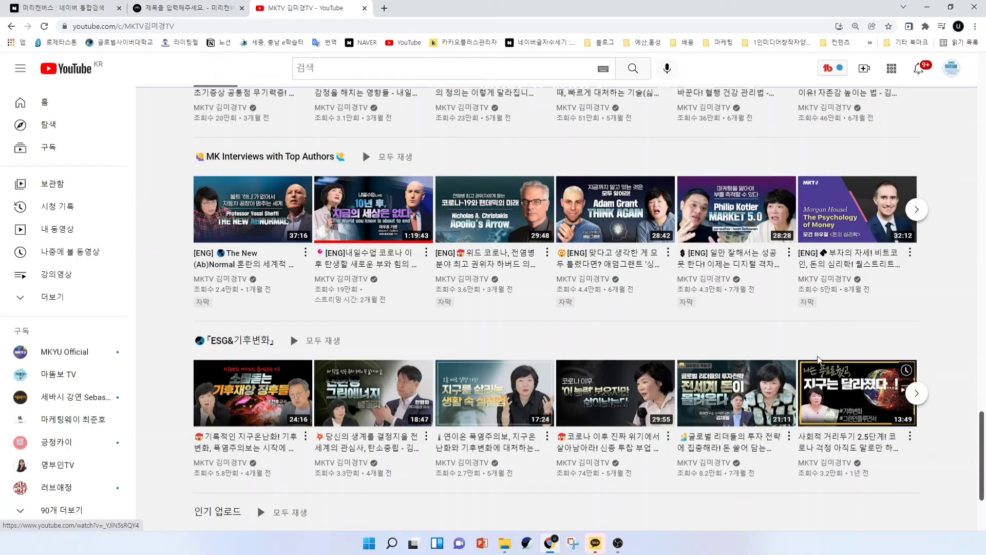
click(185, 8)
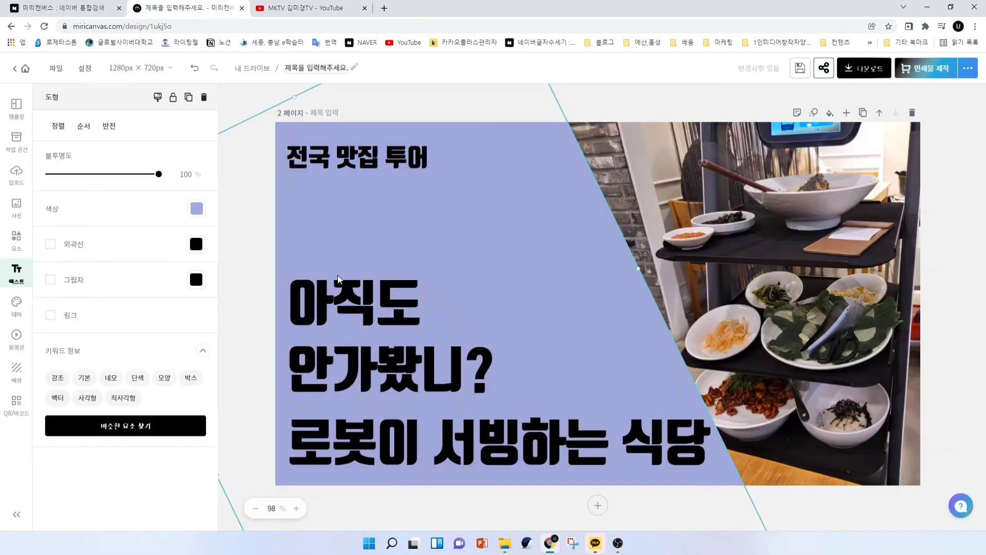
- Colour only the character 안 in the line 안가봤니? dark red-orange from the default palette
click(328, 382)
double_click(328, 382)
click(357, 381)
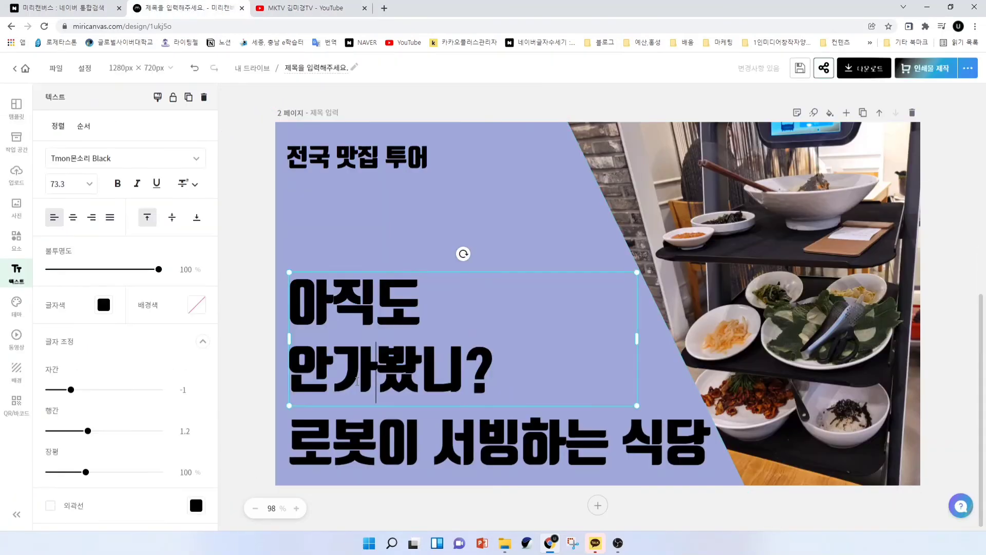
drag(298, 369, 321, 368)
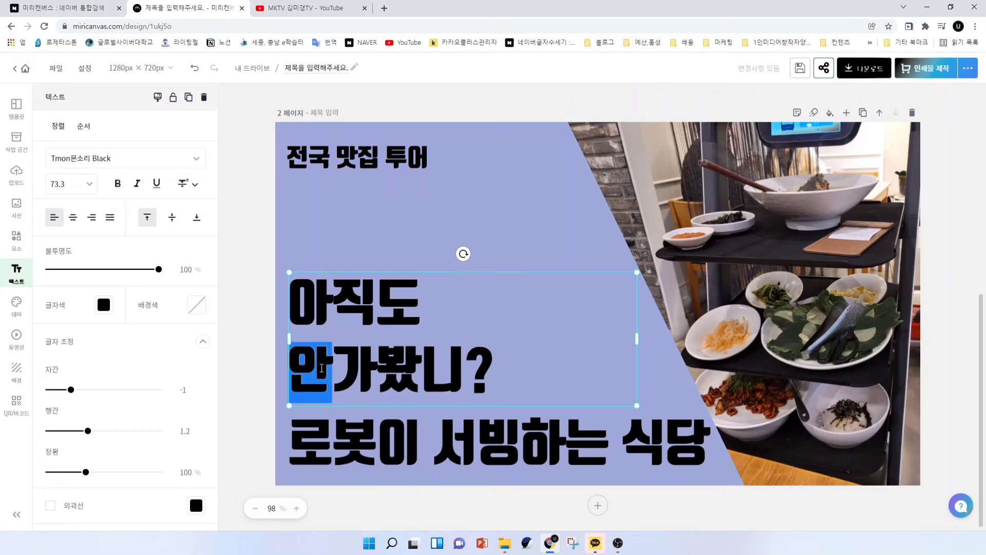
click(103, 305)
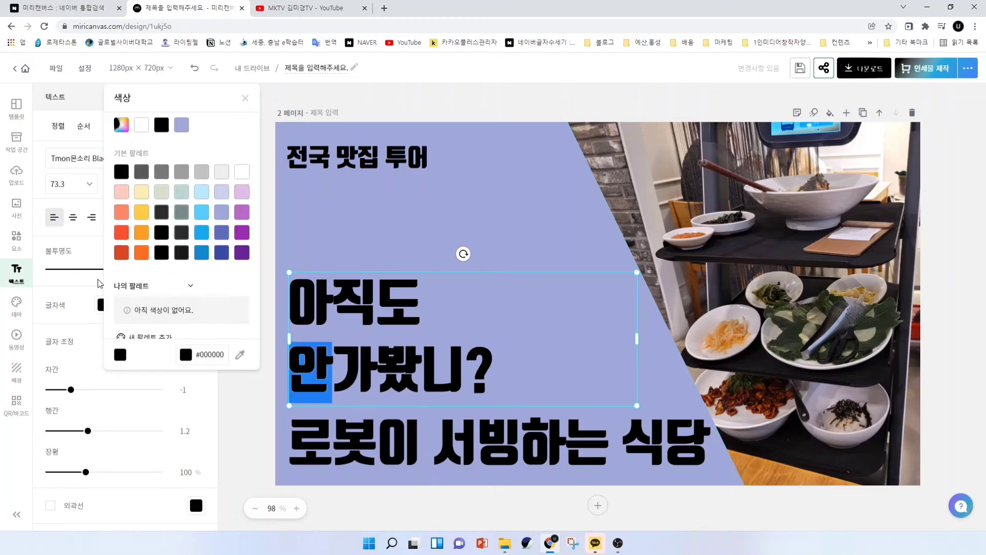
click(122, 253)
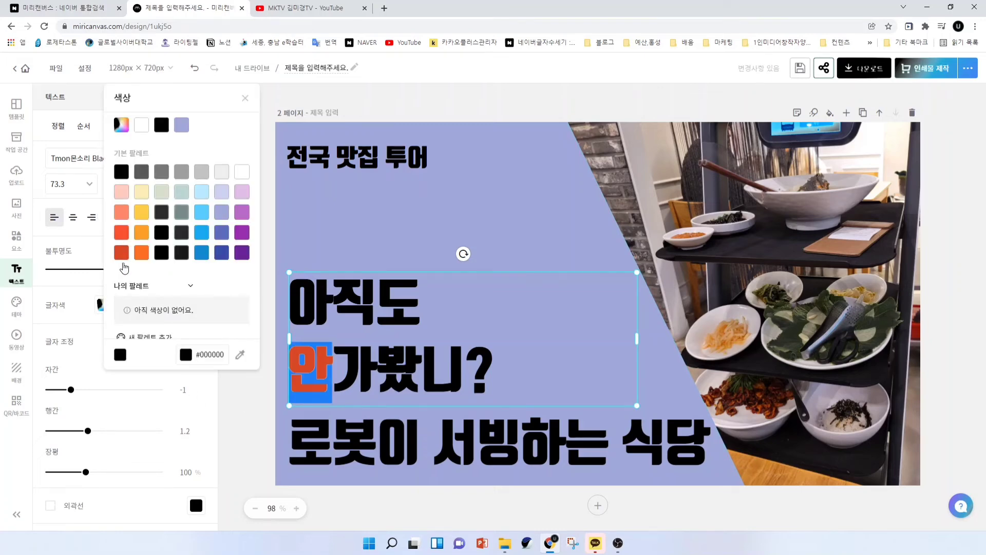
click(232, 391)
- Set the font size of the character 안 in the line 안가봤니? to 96
click(330, 377)
drag(333, 377, 302, 359)
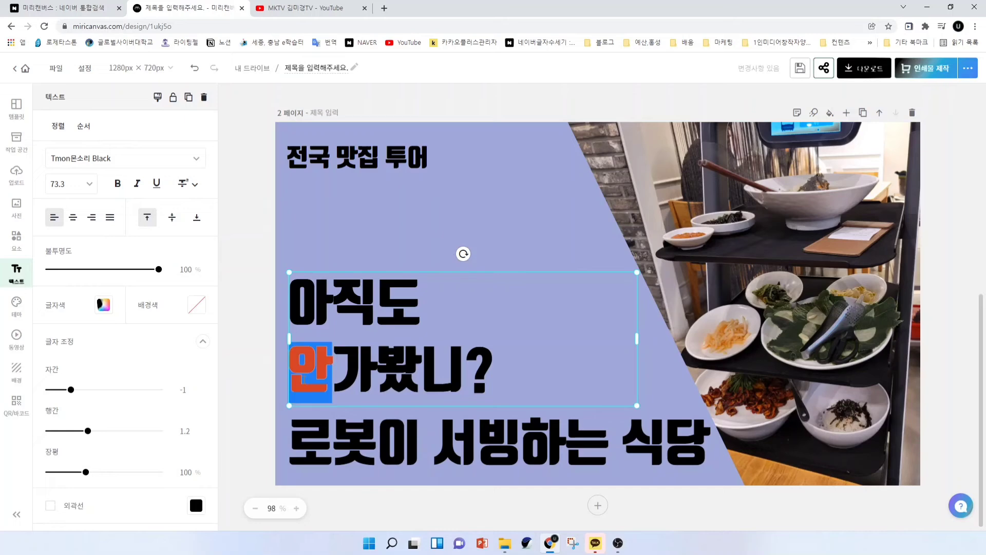
click(93, 187)
click(71, 354)
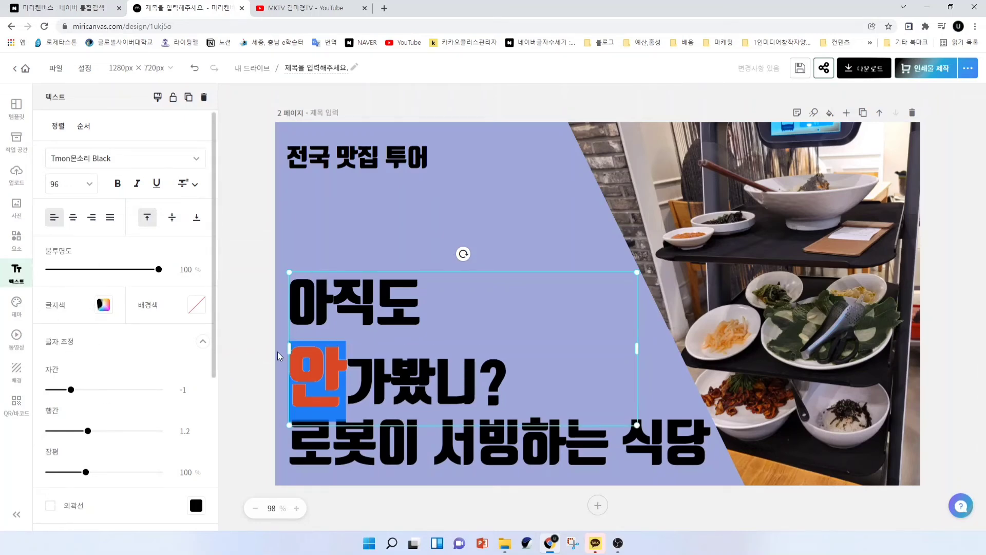
- Nudge the 아직도 안가봤니? headline up and colour only the word 로봇 in the line below blue from the default palette
click(250, 368)
drag(425, 346, 426, 338)
click(399, 433)
double_click(380, 443)
click(380, 445)
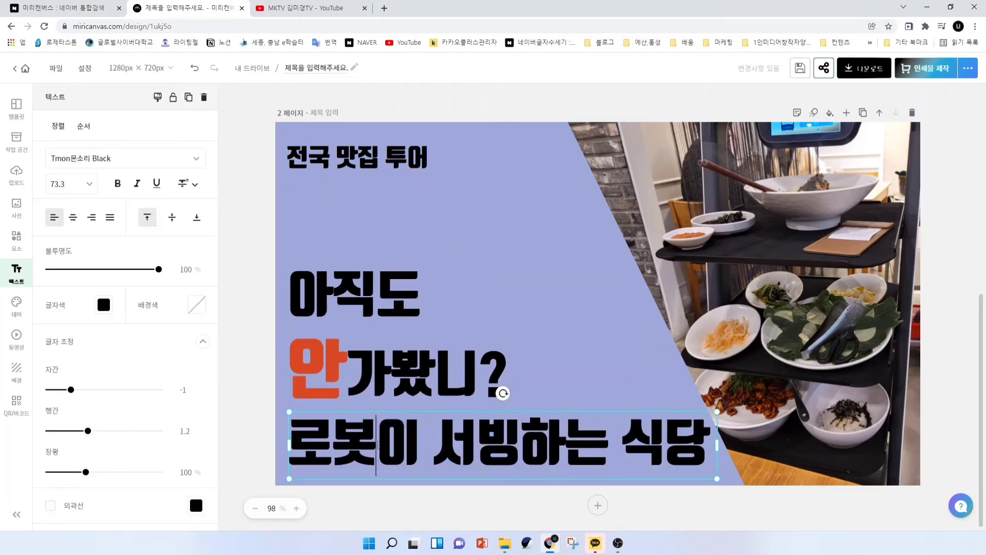
drag(379, 445, 306, 447)
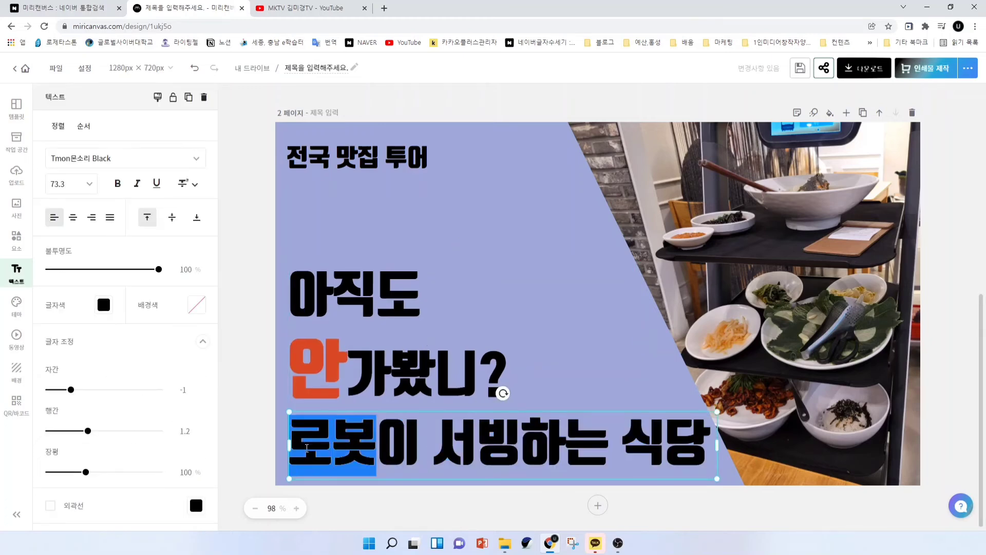
click(104, 305)
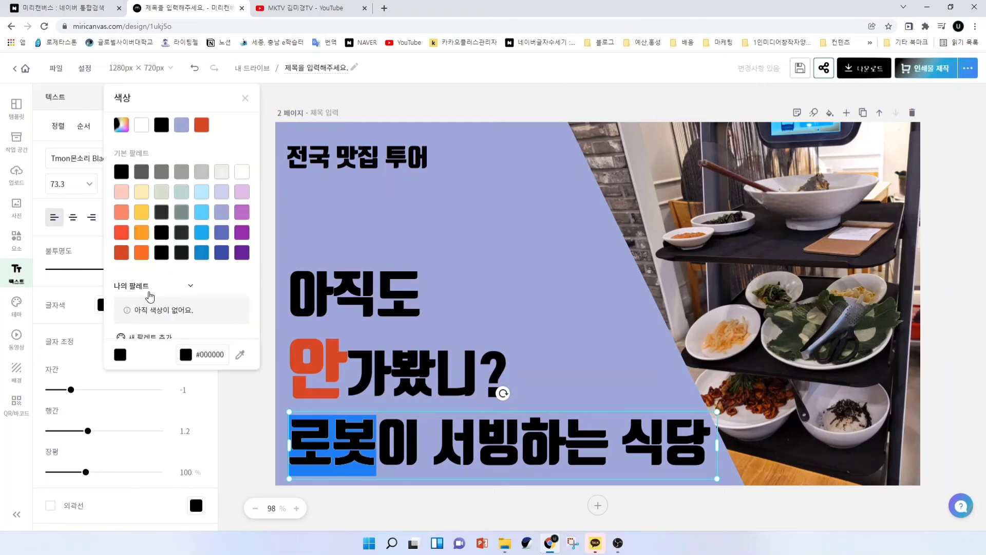
click(227, 256)
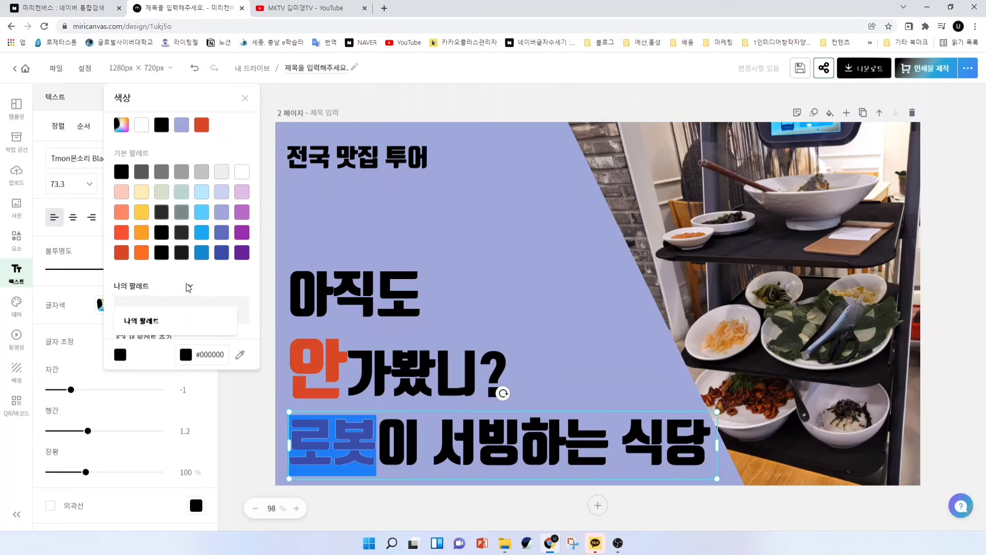
click(201, 257)
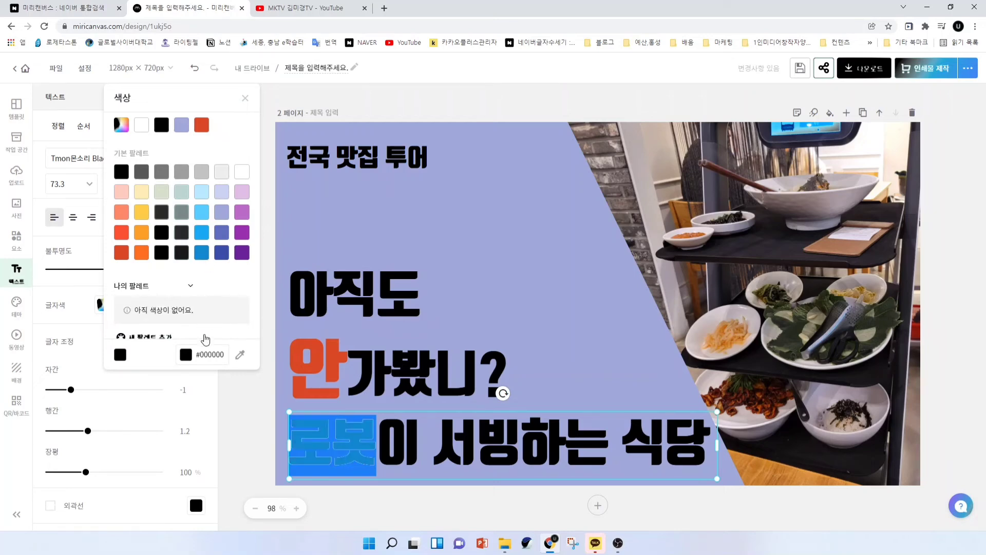
click(236, 394)
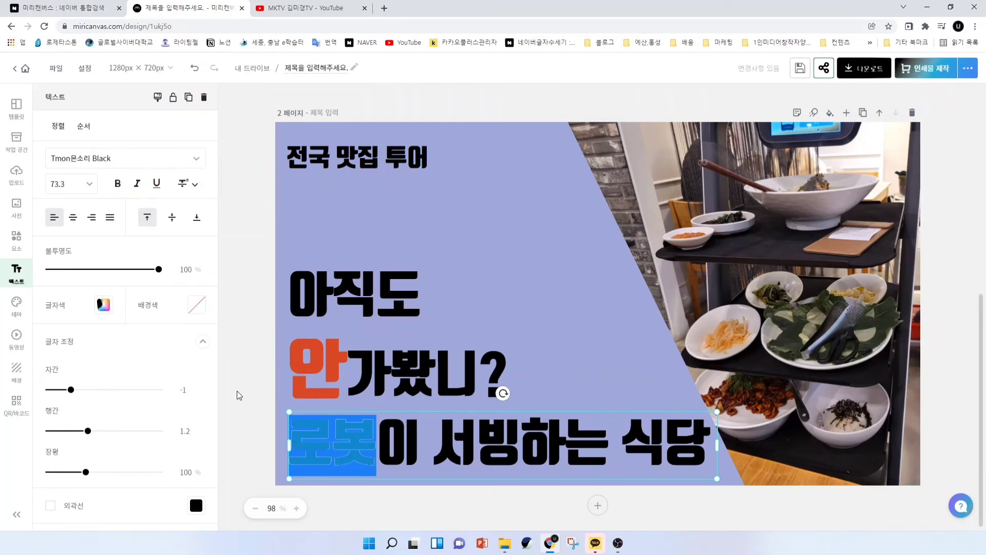
- Set the font size of the word 로봇 to 96 and move the headline and the 로봇 text block up
click(88, 184)
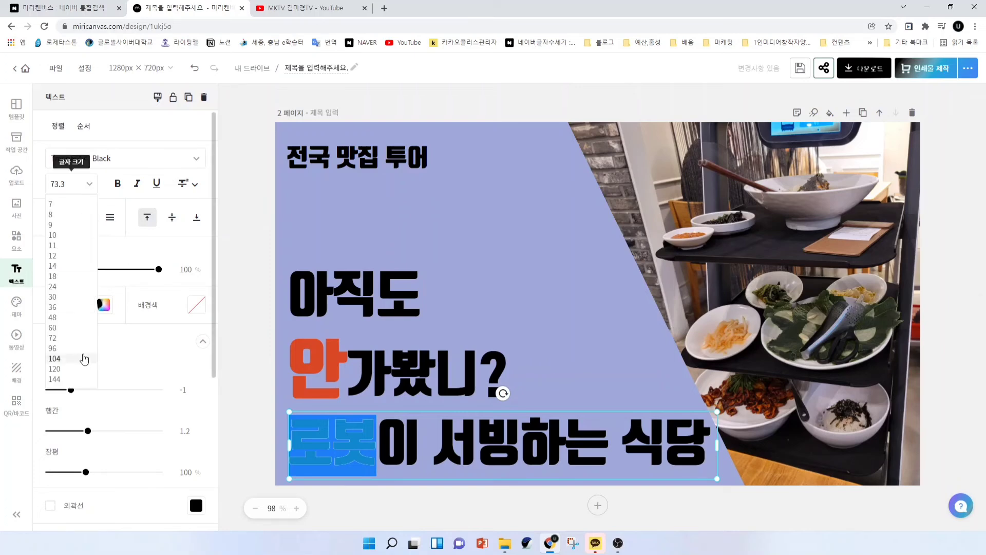
click(83, 353)
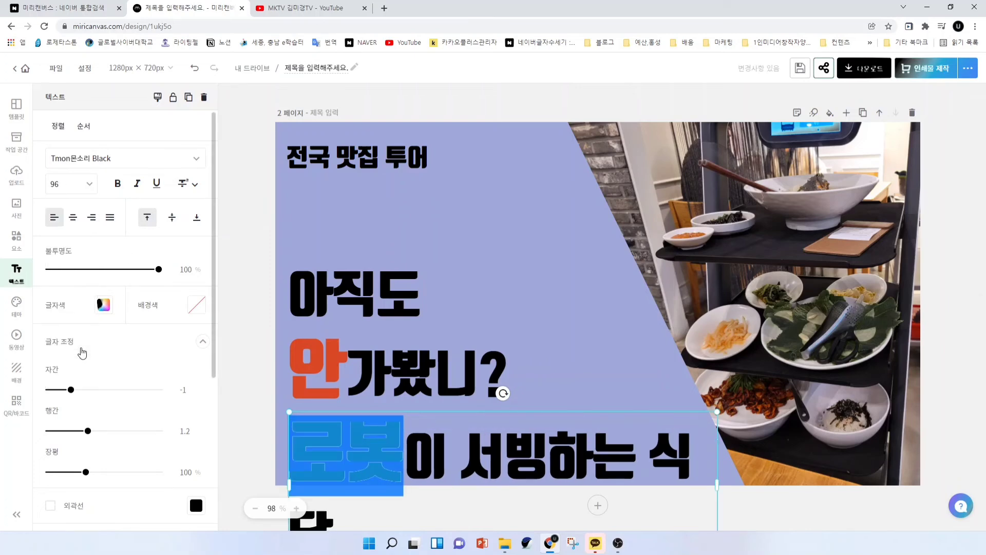
click(251, 419)
drag(404, 364, 404, 339)
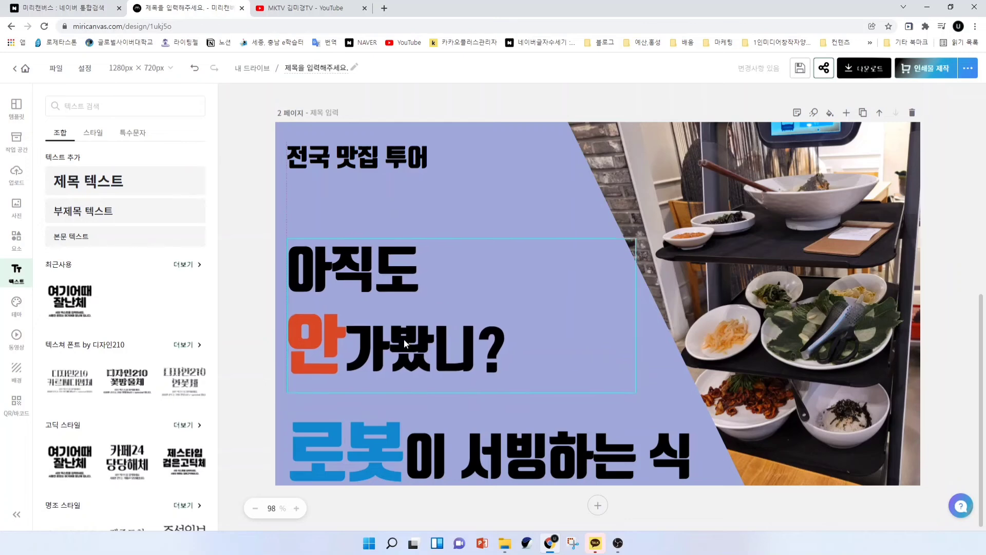
click(419, 403)
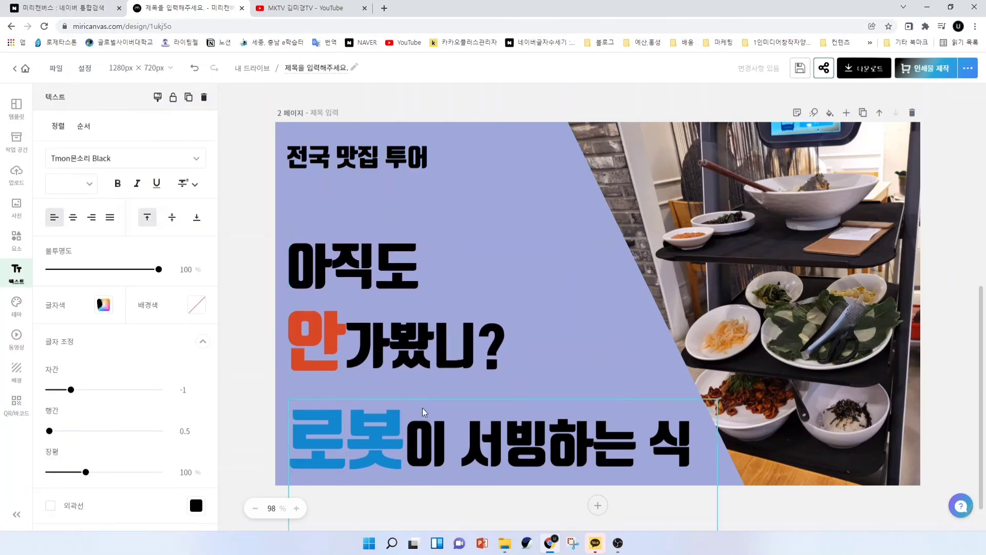
- Move the 로봇 line further up and replace its ending 하는 식당 so that it reads 로봇이 서빙해줘
click(457, 431)
click(645, 436)
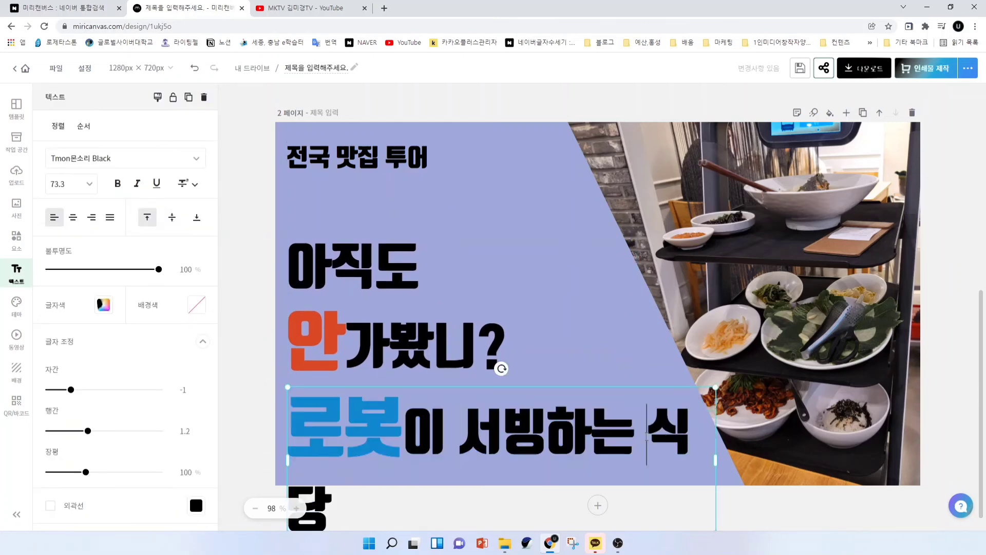
drag(550, 431, 608, 477)
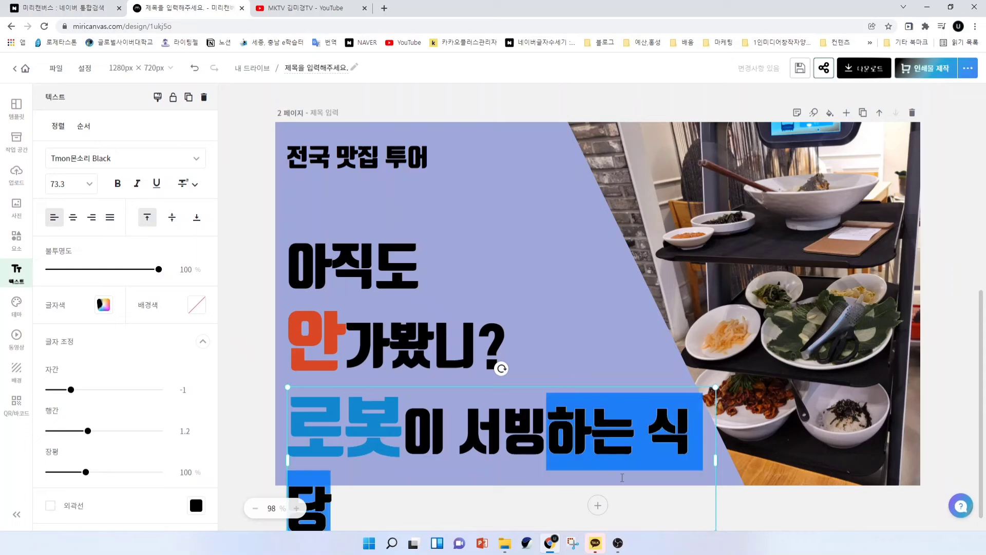
key(BackSpace)
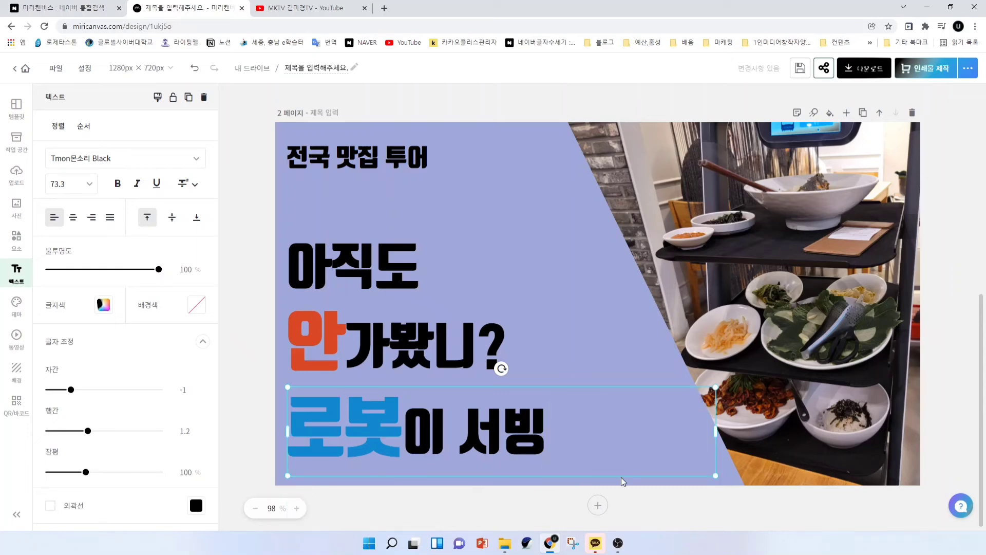
text(해주)
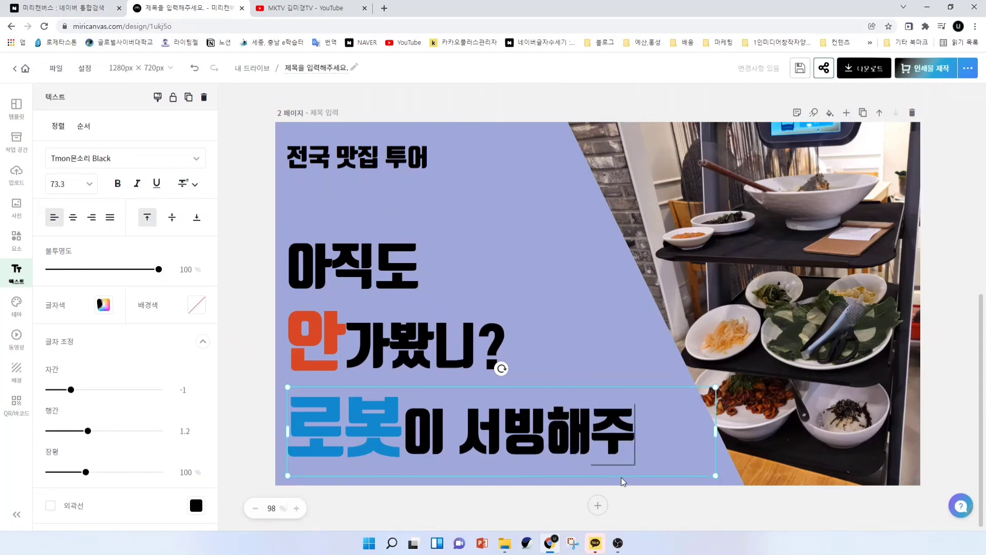
text(ㅓ)
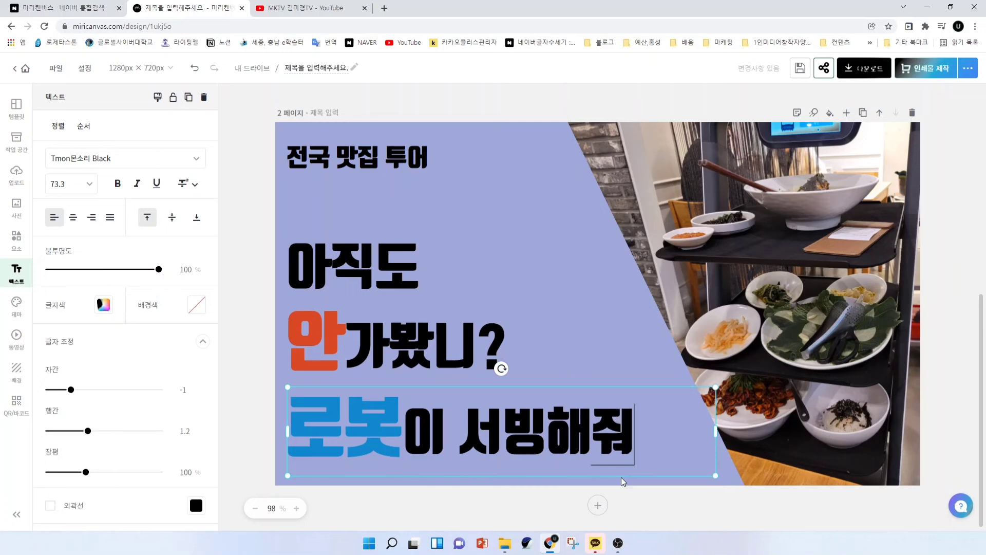
click(246, 411)
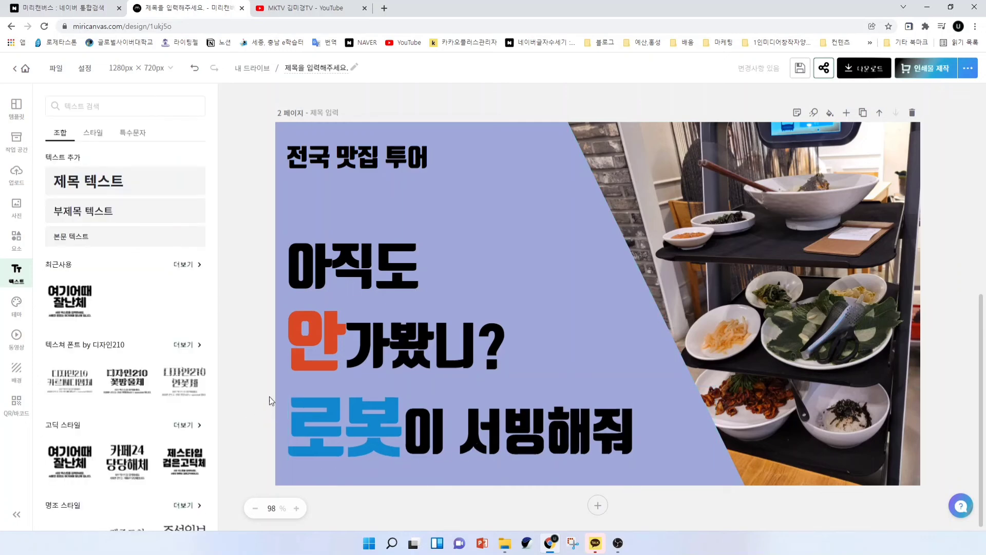
- Try a white outline of thickness 20 on only the word 로봇 in the line 로봇이 서빙해줘
click(339, 442)
click(382, 433)
click(415, 431)
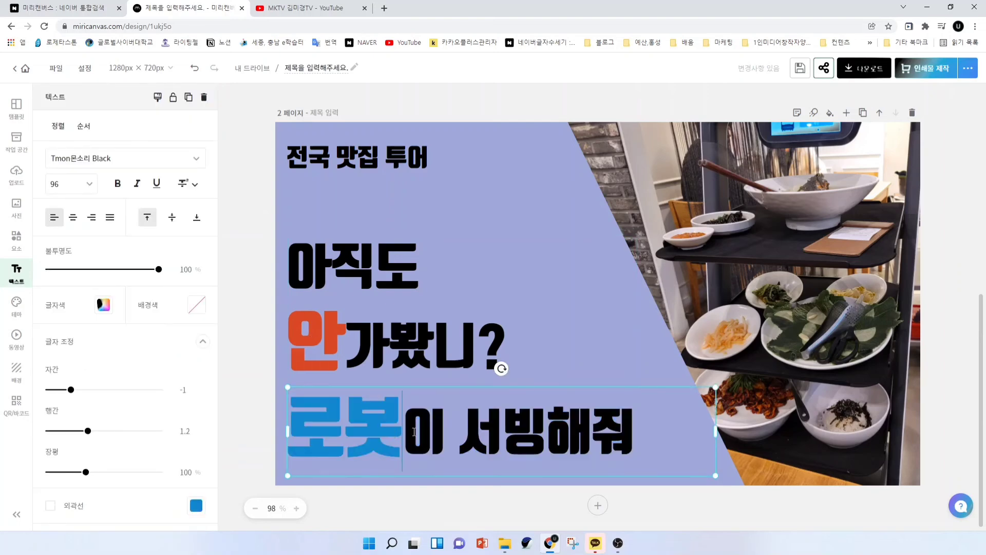
key(shift+Left)
key(shift+Left)
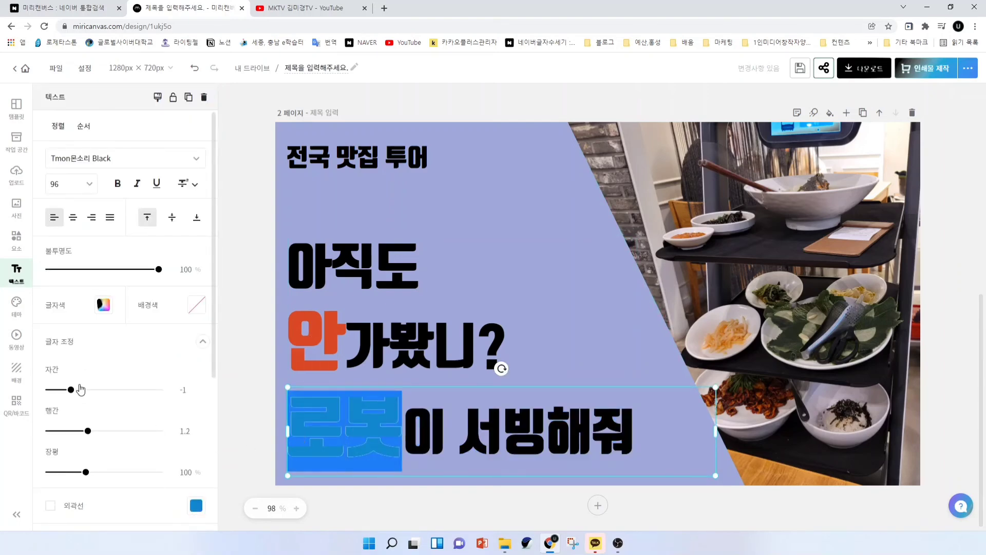
scroll(77, 380, down, 4)
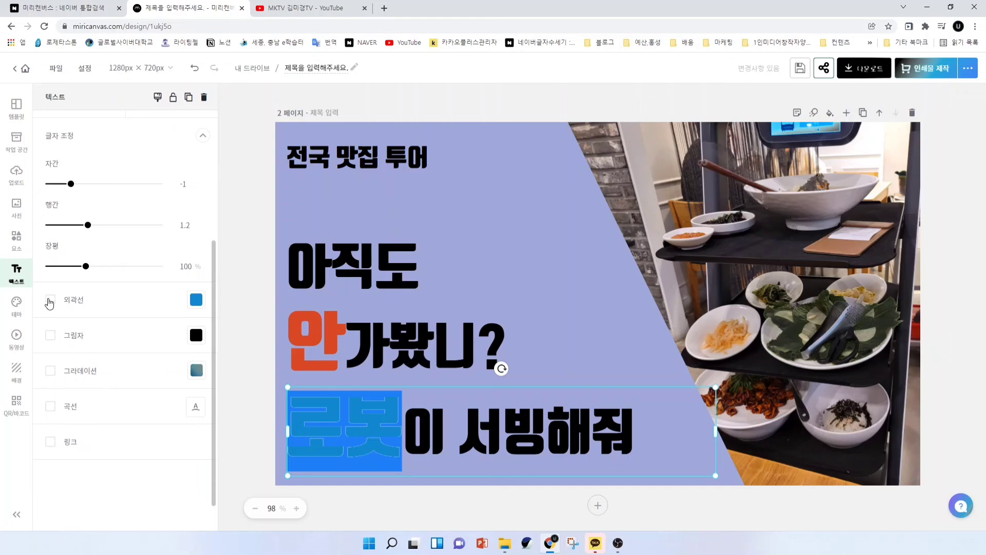
click(50, 300)
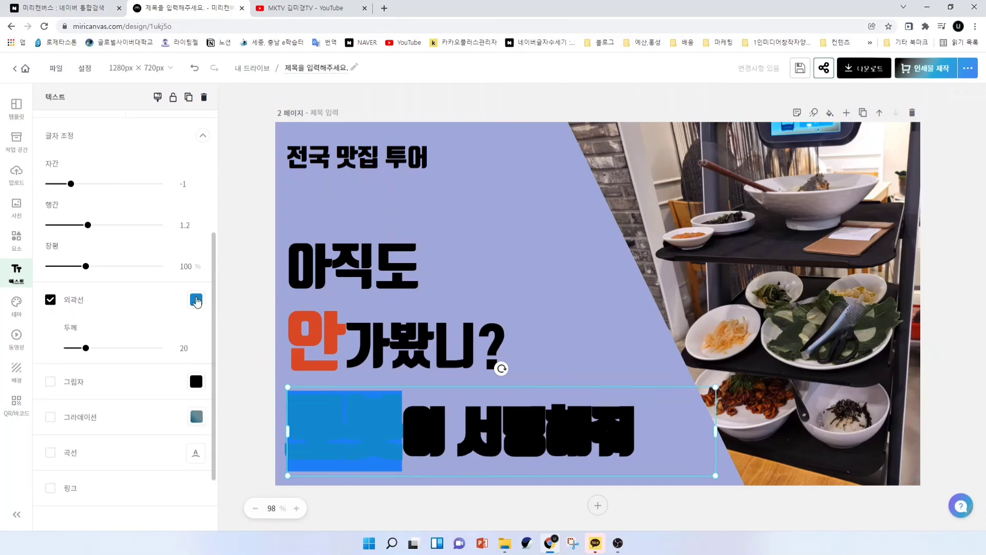
click(196, 300)
click(329, 182)
click(244, 440)
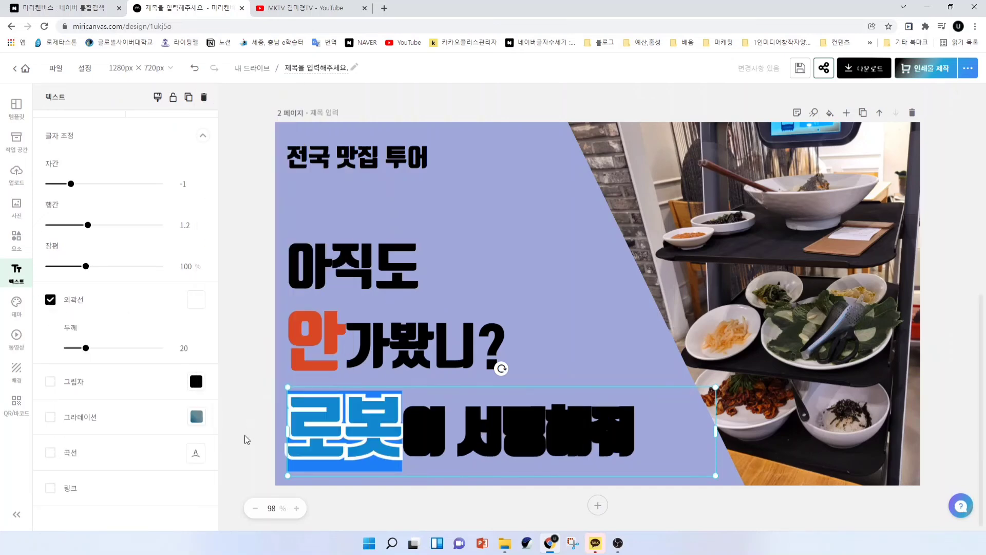
- Turn the outline off again for the text 로봇이 서빙해줘
click(454, 501)
click(472, 451)
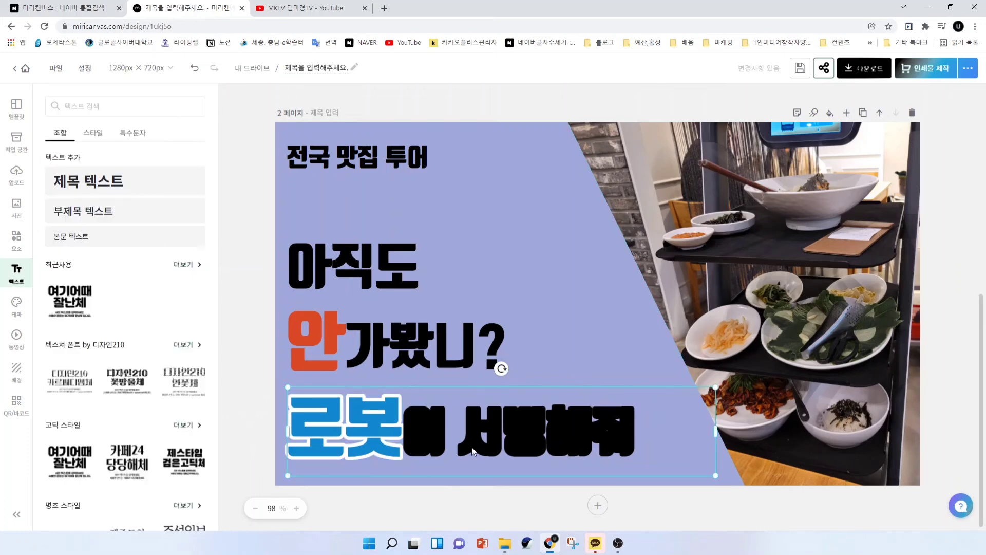
click(458, 450)
drag(406, 441, 635, 440)
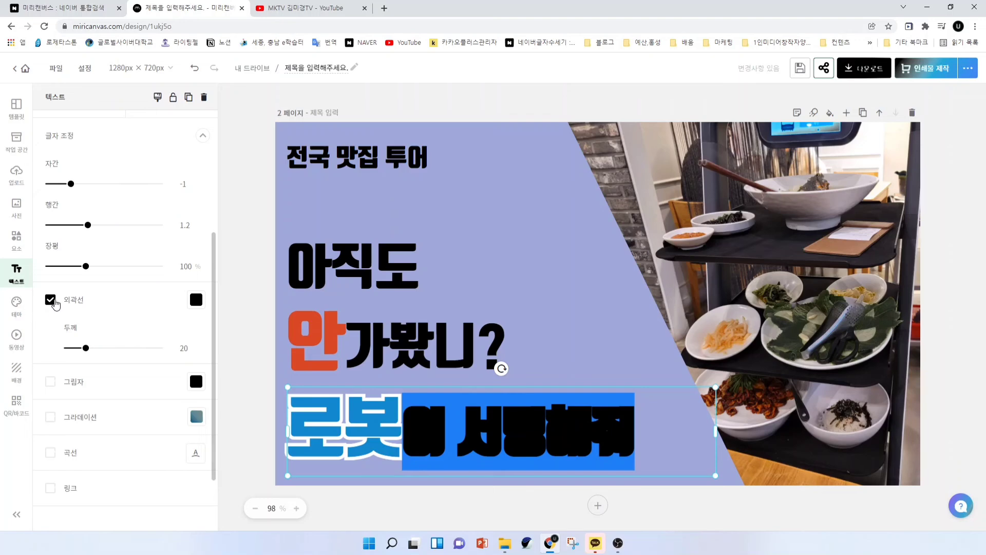
click(52, 300)
click(252, 432)
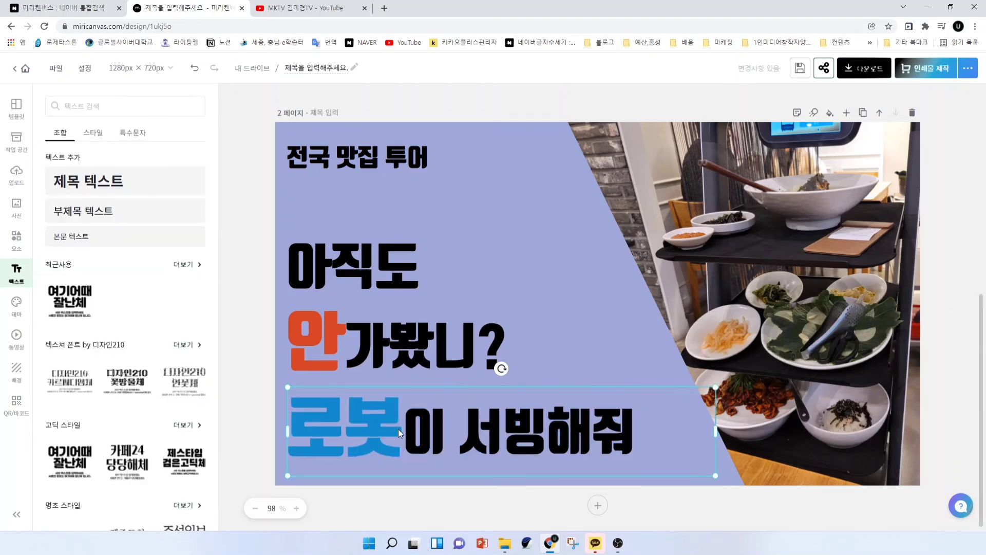
click(398, 429)
click(386, 429)
click(239, 440)
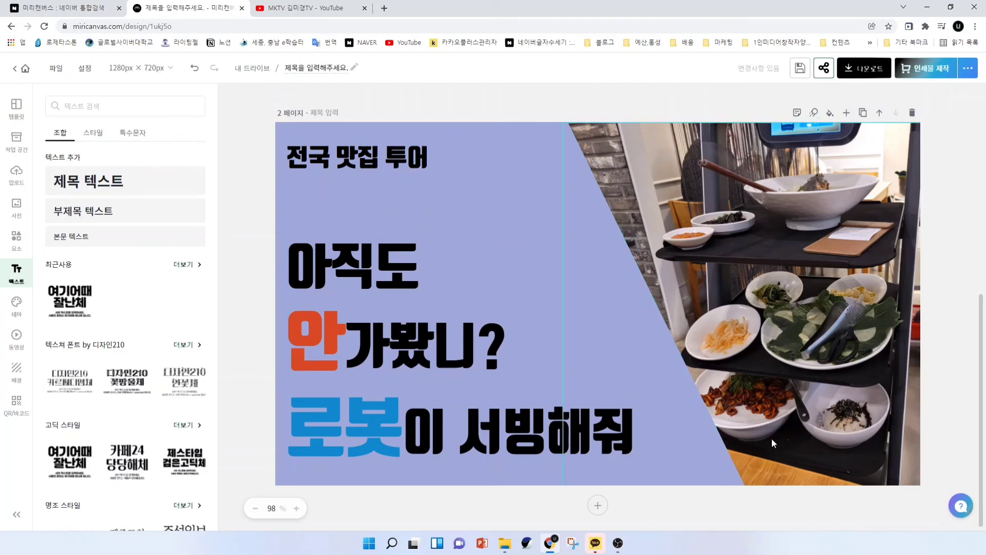
- Review the restaurant page's photo and text, and compare them with the New Year page and its greeting's outline and shadow settings
click(842, 250)
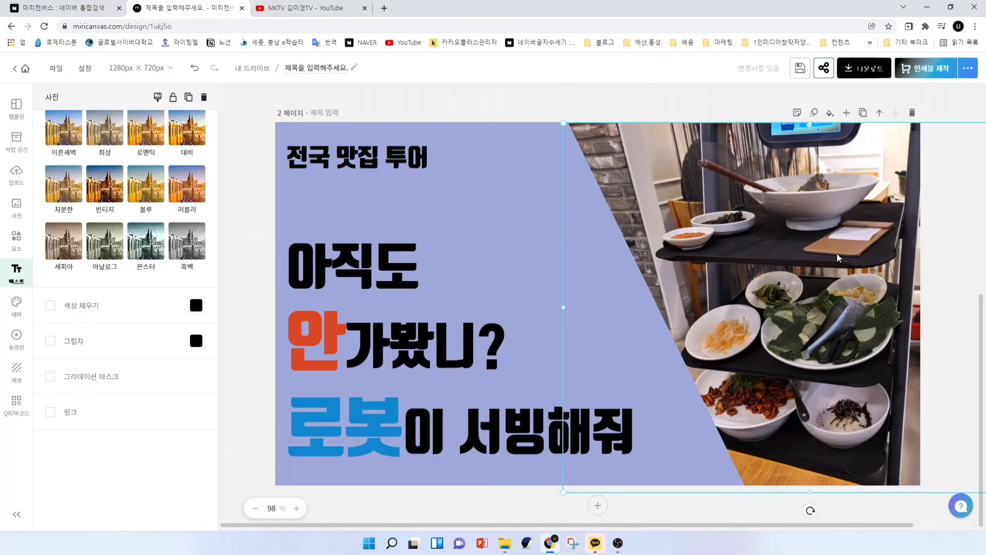
click(260, 303)
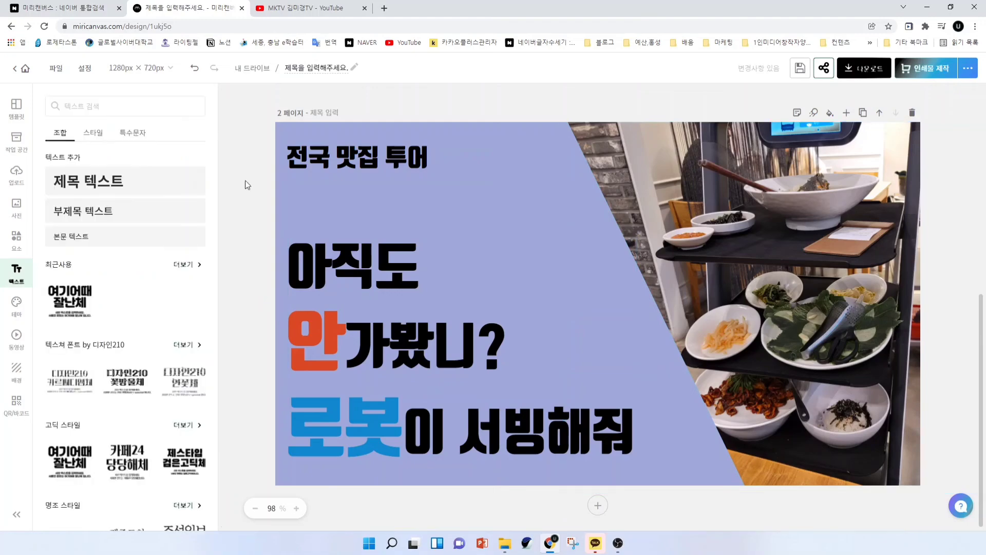
scroll(955, 321, up, 8)
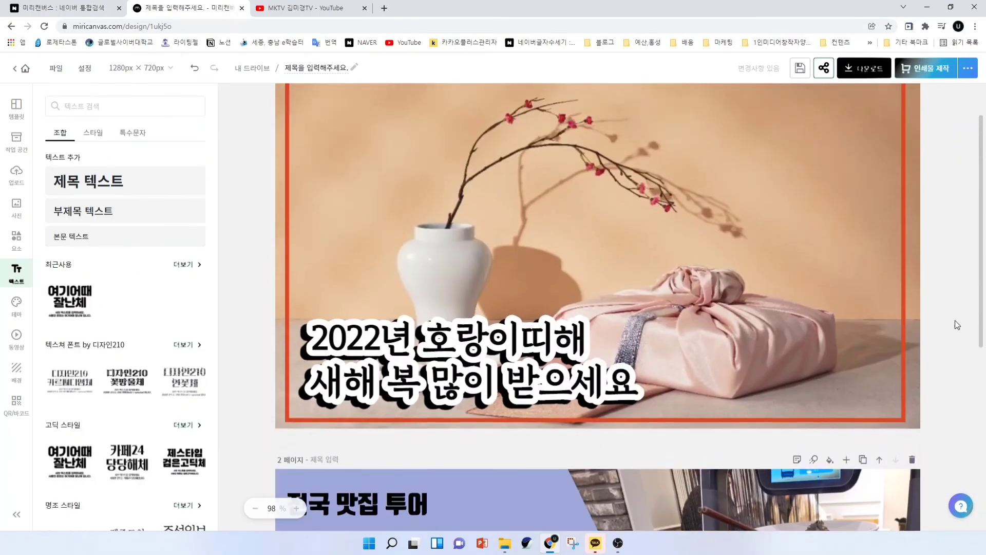
scroll(574, 328, down, 5)
scroll(743, 359, down, 4)
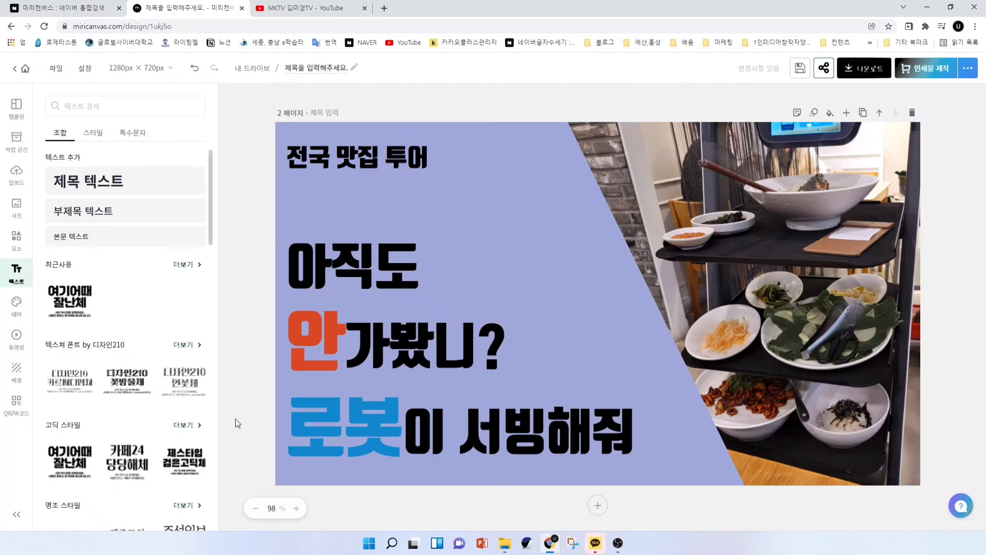
click(235, 379)
scroll(239, 377, up, 8)
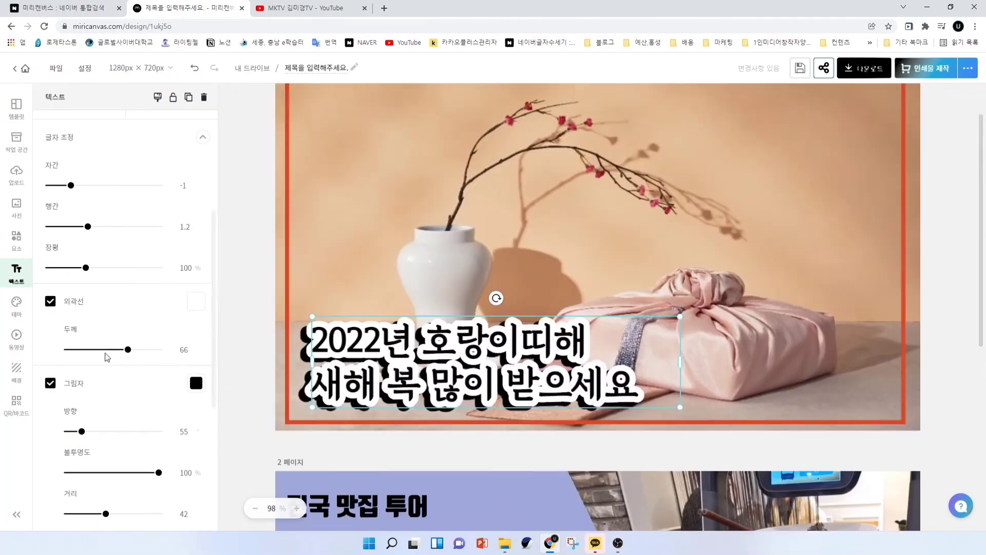
scroll(106, 356, up, 4)
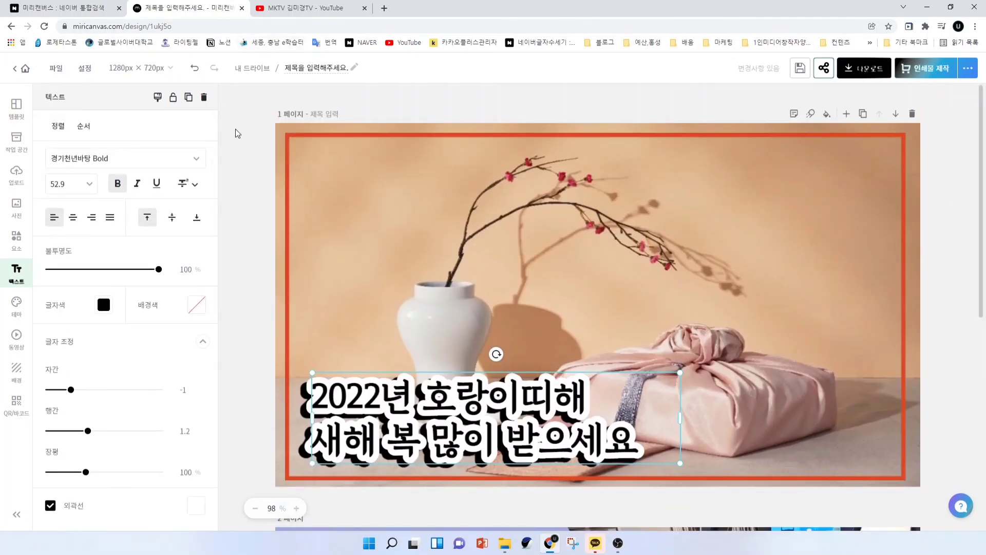
- Duplicate the restaurant page and insert a blank page directly after page 2
scroll(615, 371, down, 5)
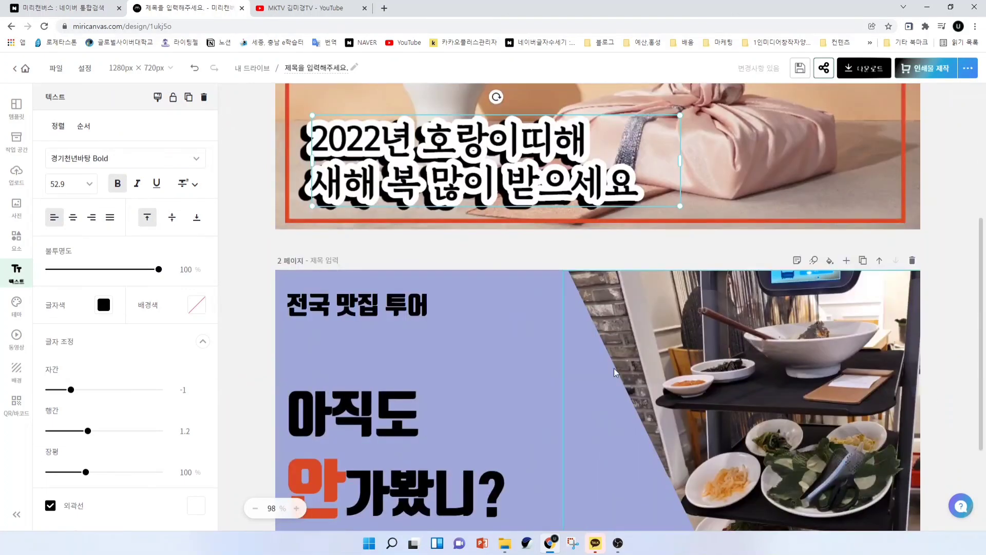
scroll(615, 371, down, 3)
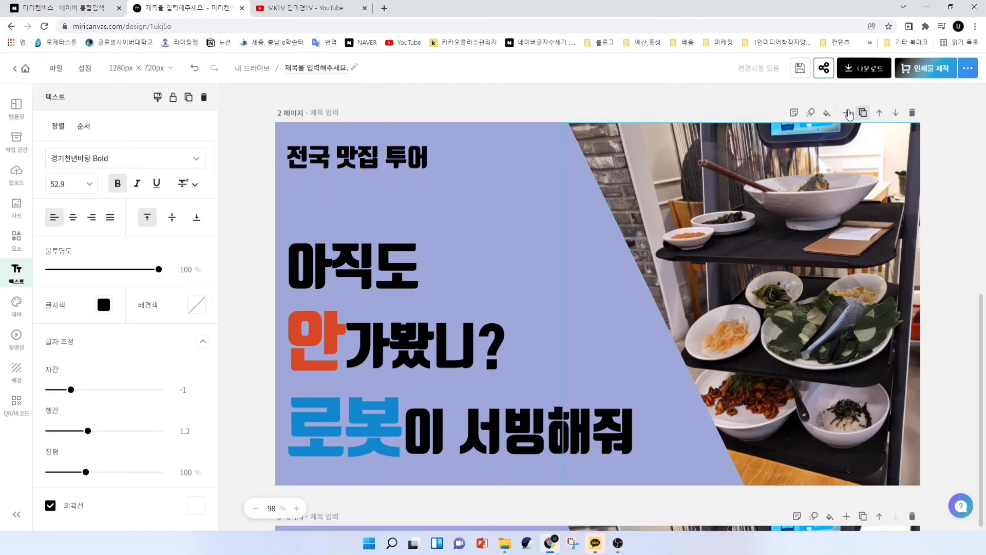
click(863, 113)
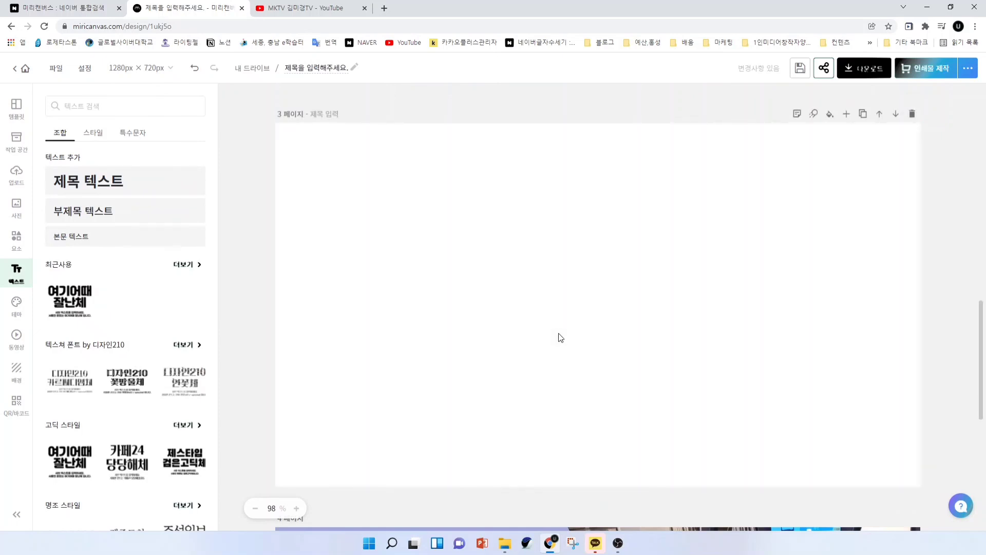
click(559, 337)
- Try changing the whole design to the 카드뉴스 preset size of 1080 × 1080 px and check how the first two pages fit
click(167, 73)
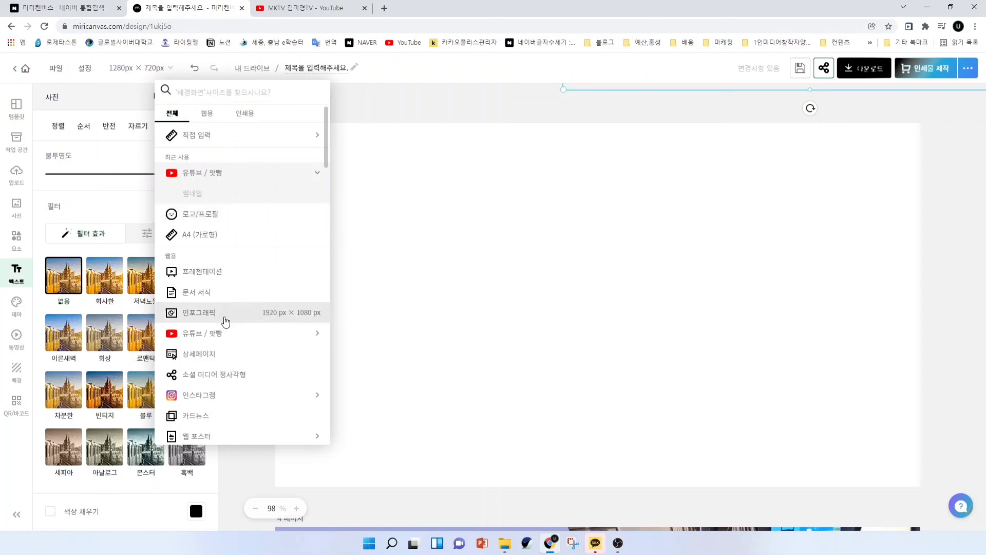
scroll(224, 398, down, 1)
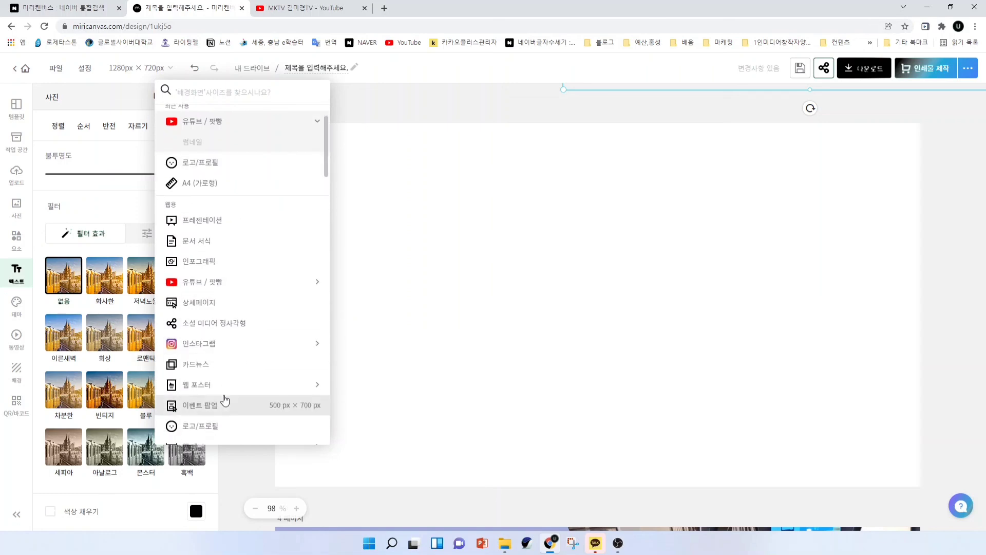
click(207, 371)
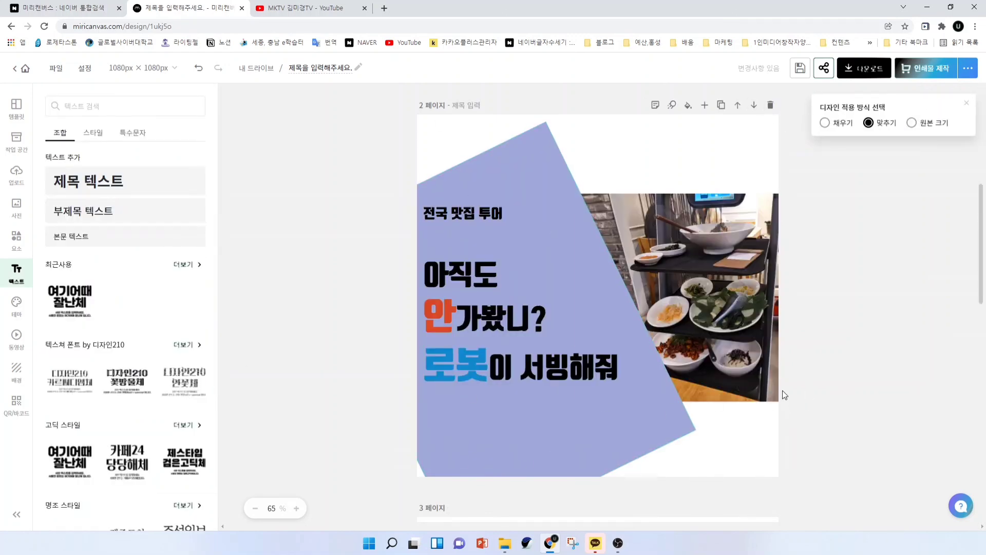
scroll(911, 362, up, 8)
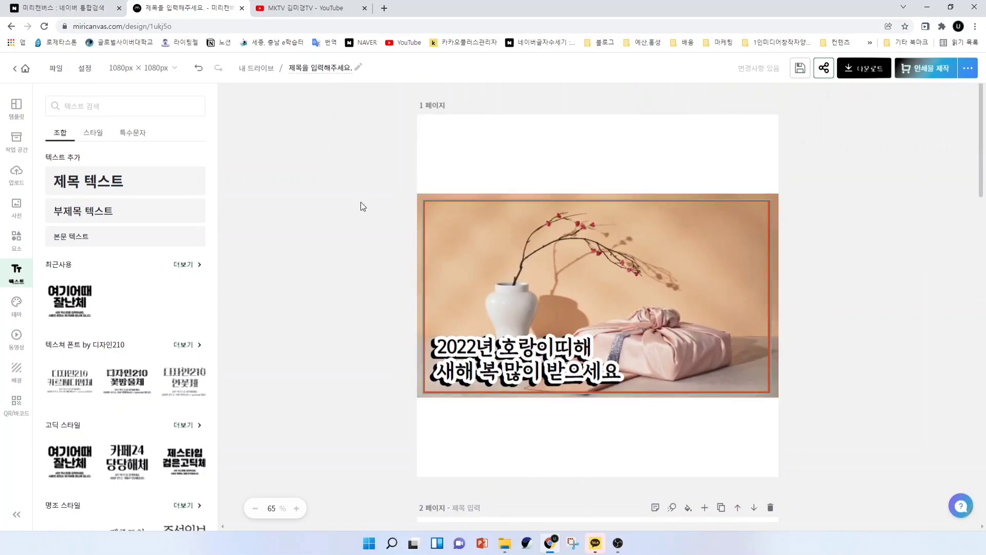
- Undo the preset size change and check the New Year and restaurant pages at 1280 × 720 px
click(193, 72)
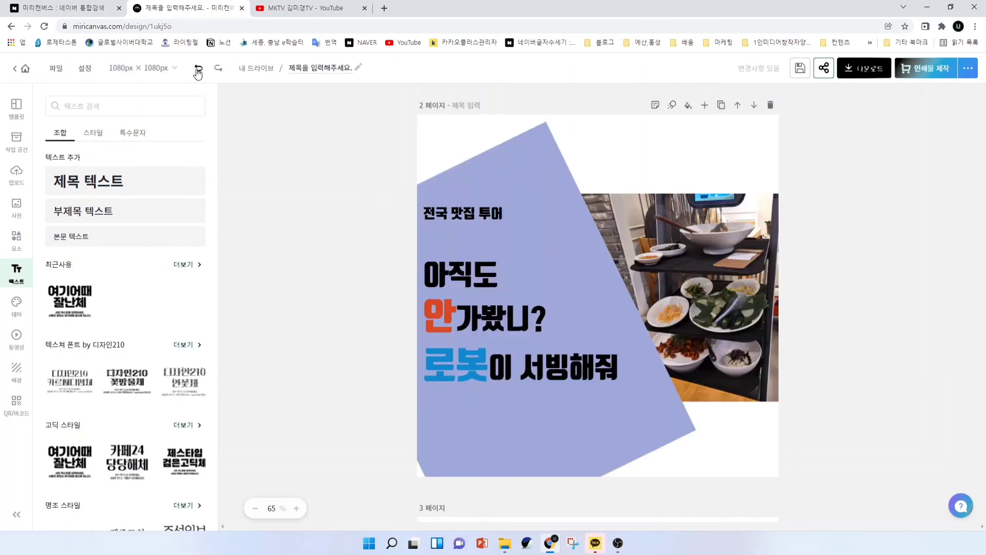
click(199, 72)
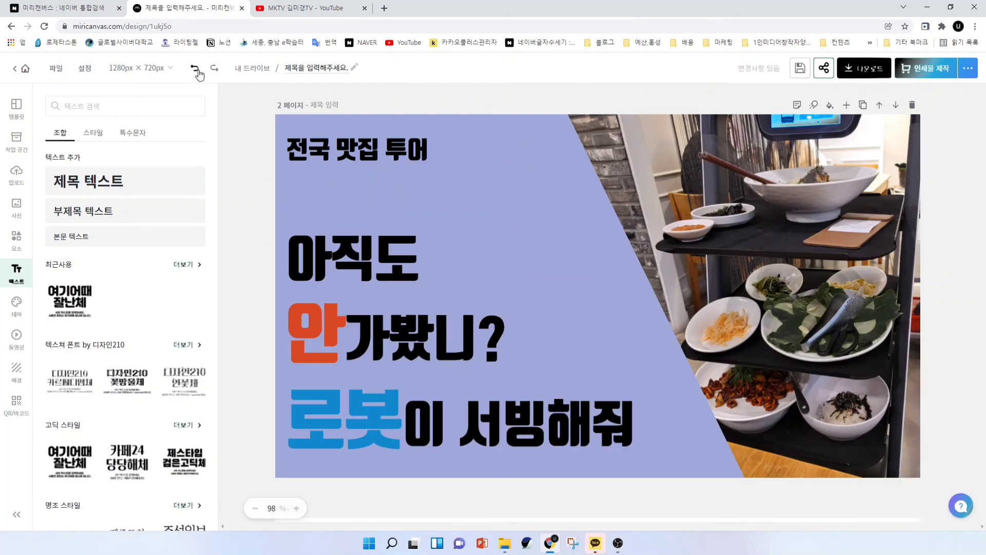
scroll(286, 298, up, 6)
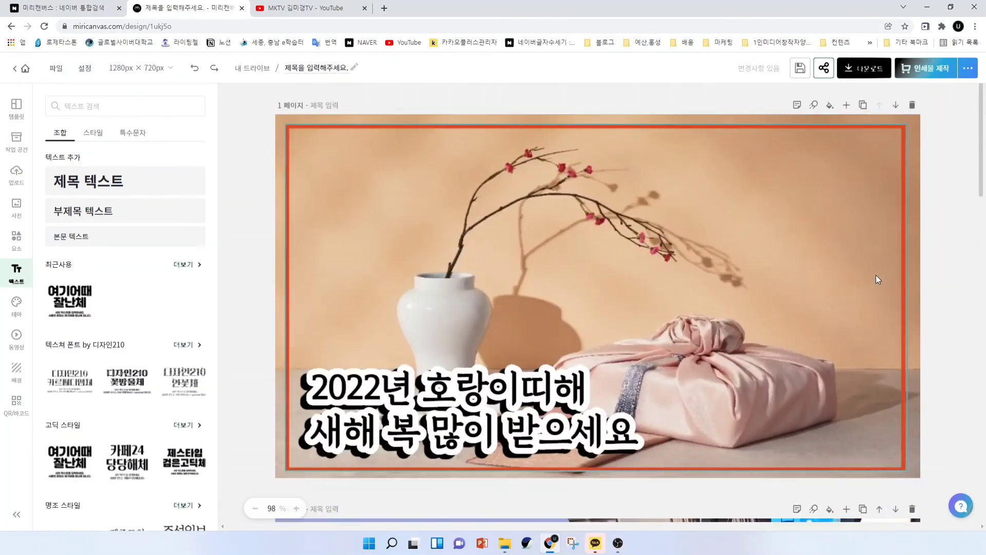
scroll(876, 276, down, 4)
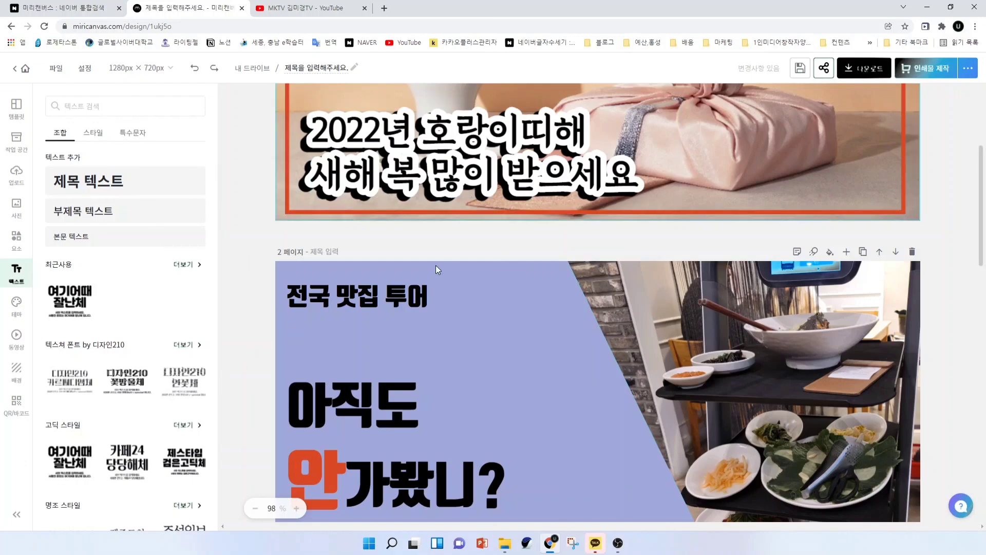
scroll(435, 265, up, 5)
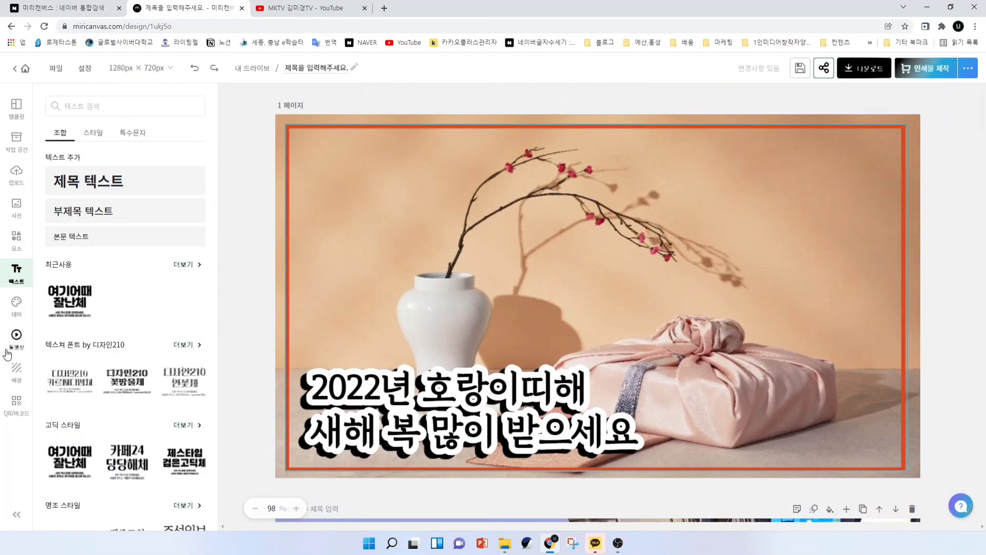
- Look through the photo, element, text, theme colour and background libraries available for the design
click(16, 173)
click(15, 238)
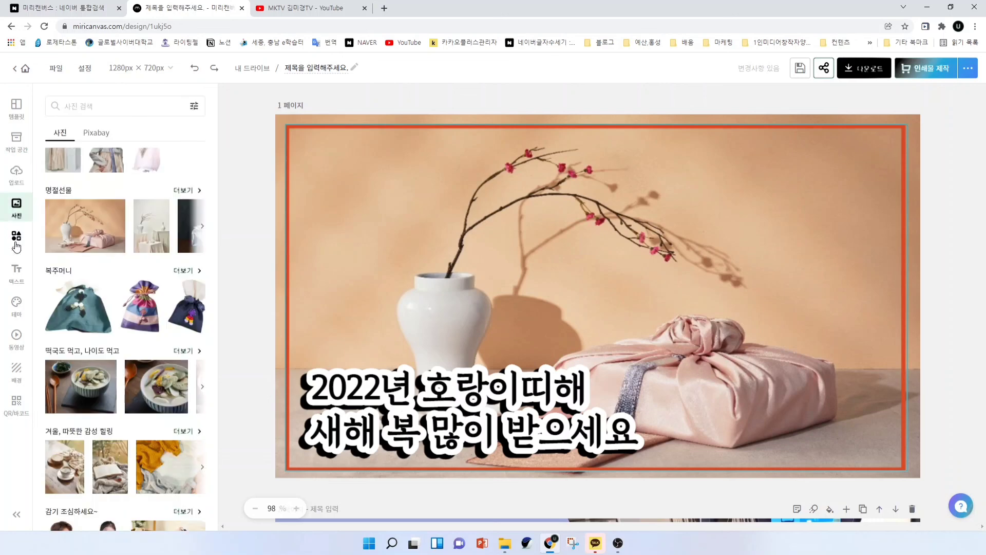
click(14, 278)
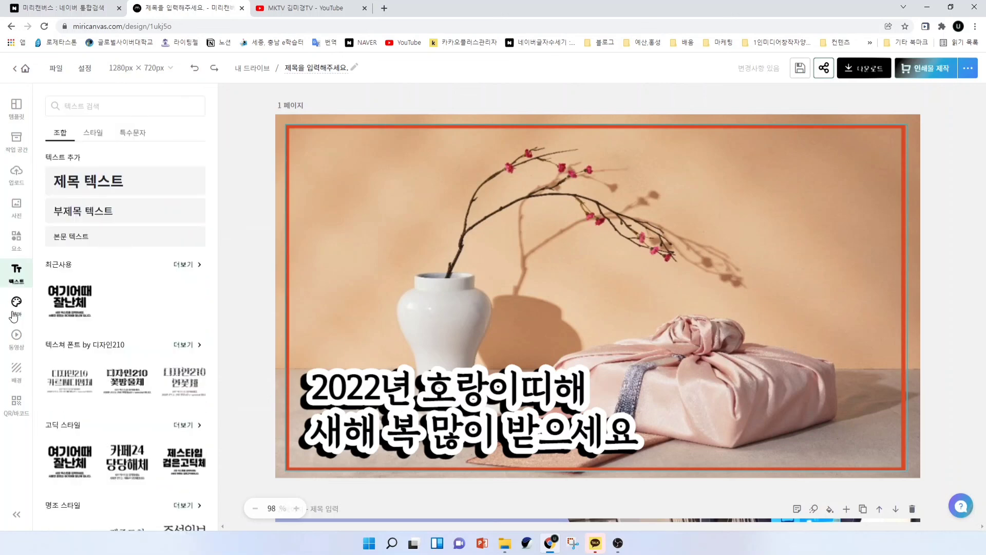
click(15, 311)
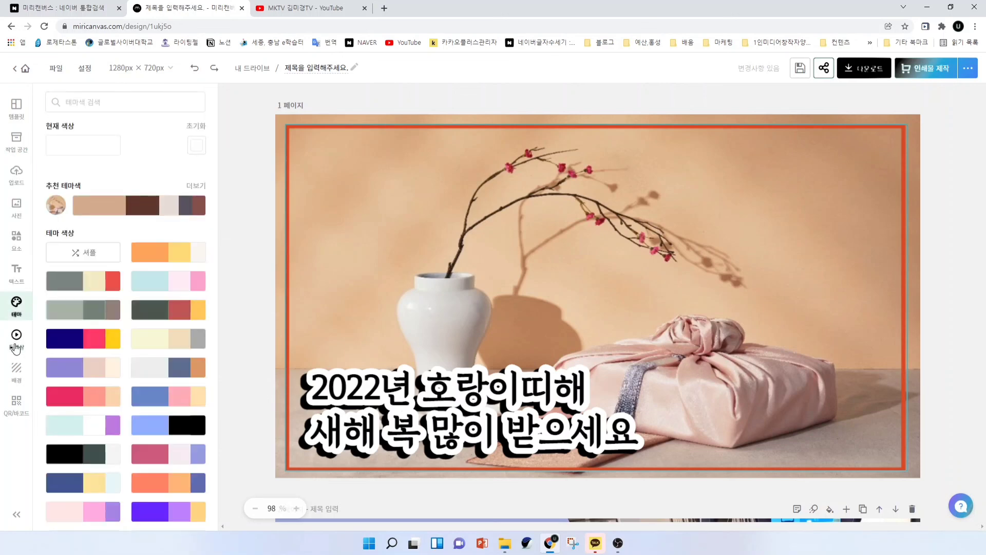
click(15, 369)
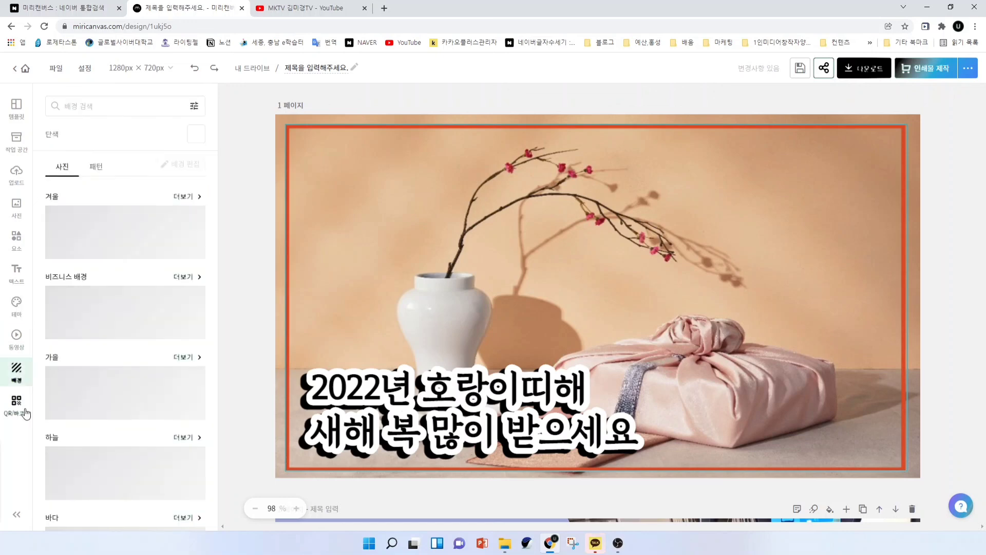